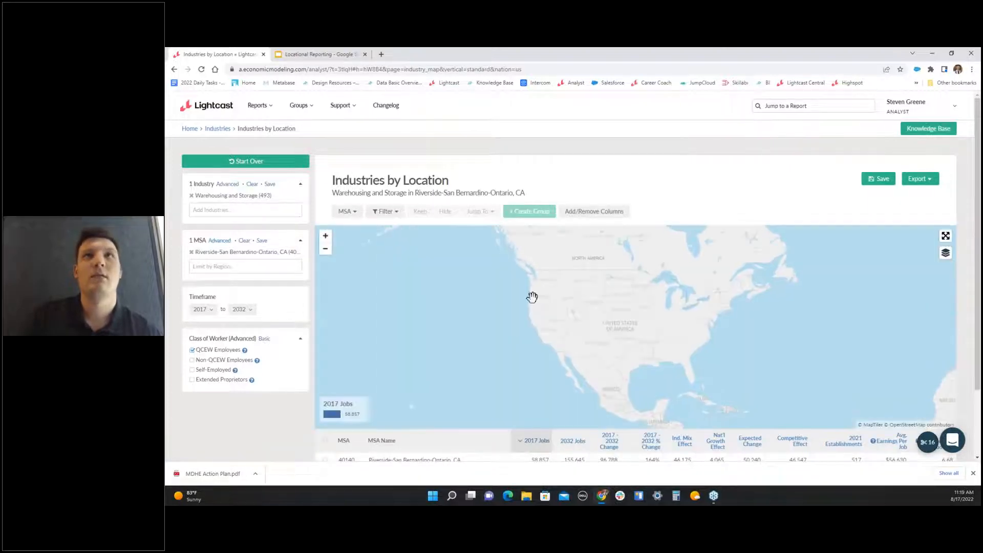
- Select the Riverside-San Bernardino-Ontario, CA row in the MSA table and open its Industry Overview report
scroll(444, 335, "down", 2)
left_click(324, 379)
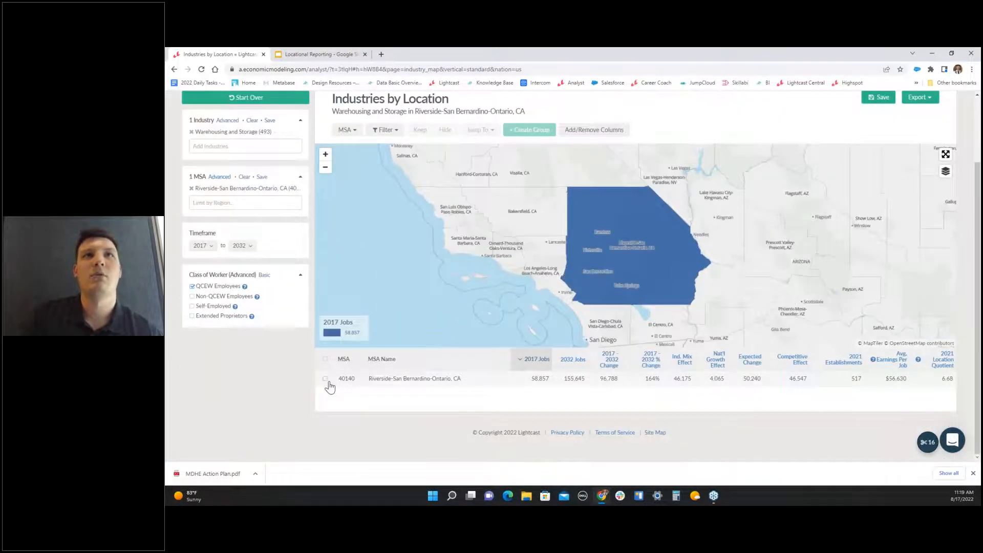
left_click(480, 129)
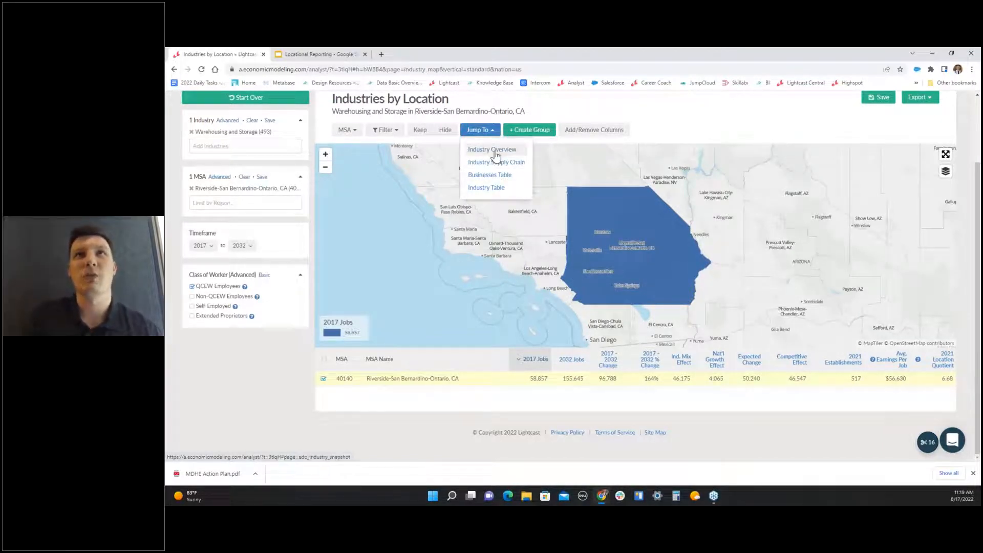
left_click(493, 149)
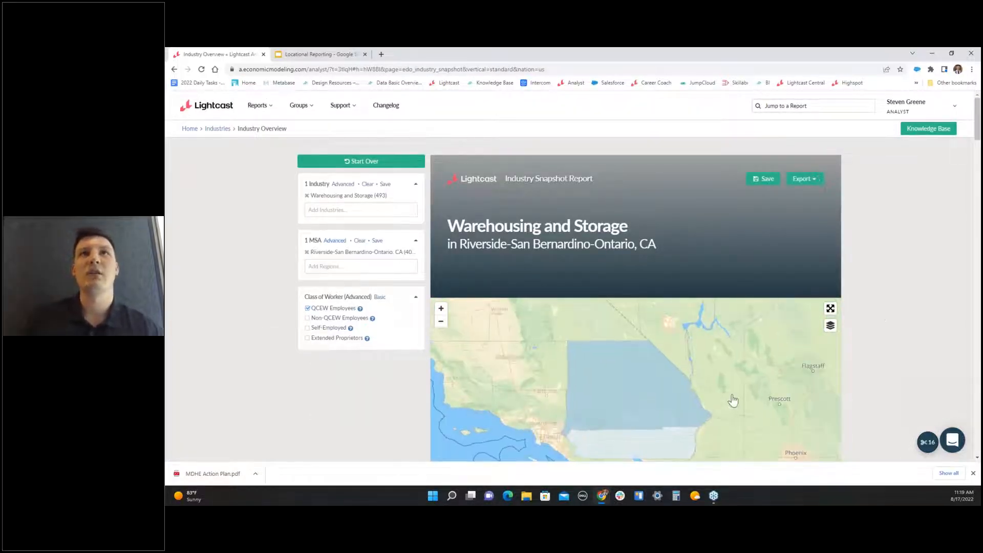
- Review the report's executive summary, employment trend, unemployment rate trends, age demographics and breakdown of jobs by occupation group
scroll(733, 400, "down", 8)
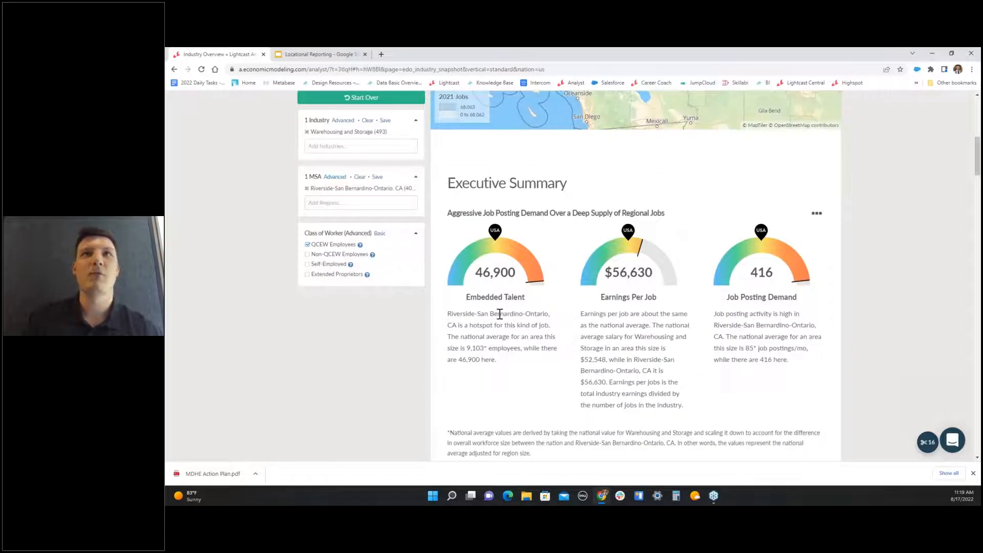
scroll(499, 313, "down", 3)
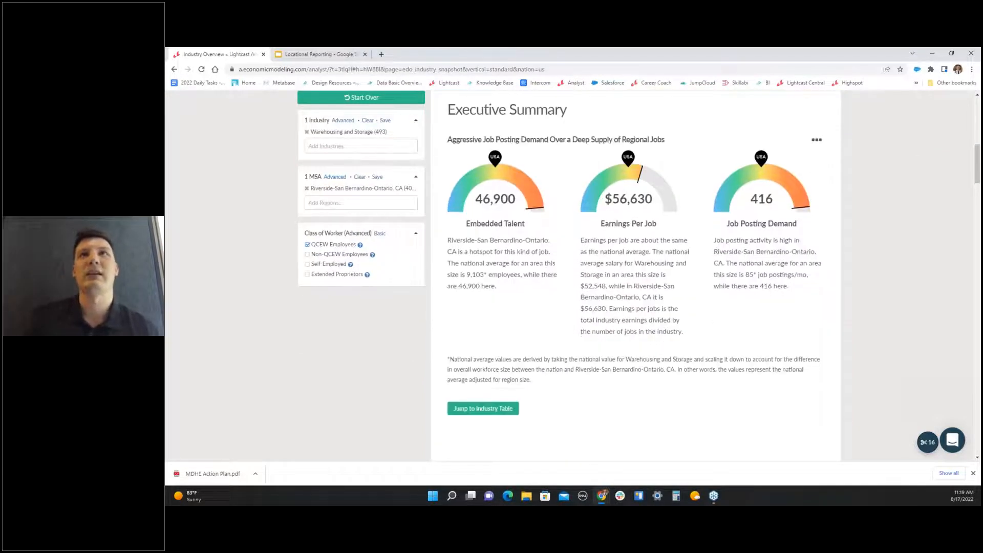
scroll(635, 277, "down", 1)
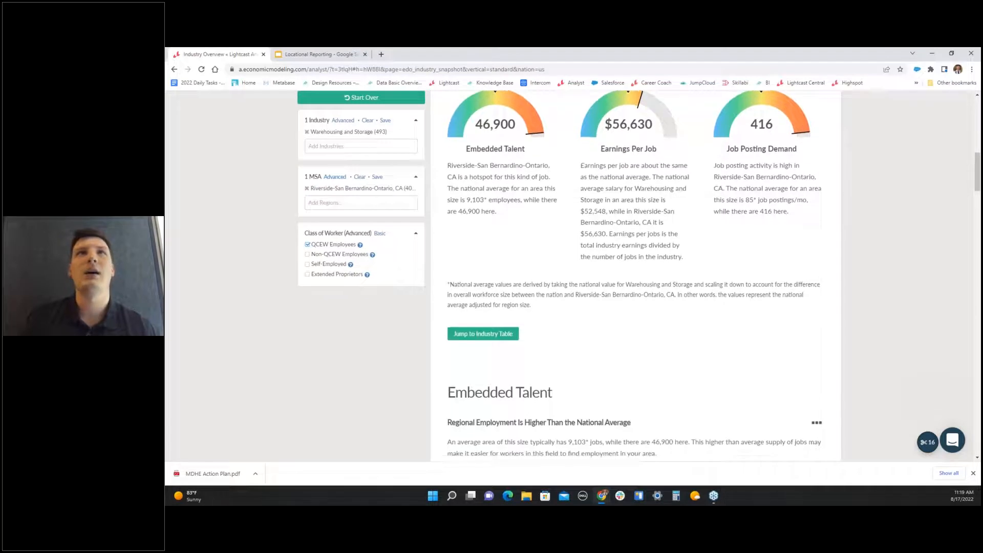
scroll(635, 277, "up", 2)
scroll(635, 277, "down", 3)
scroll(635, 277, "up", 3)
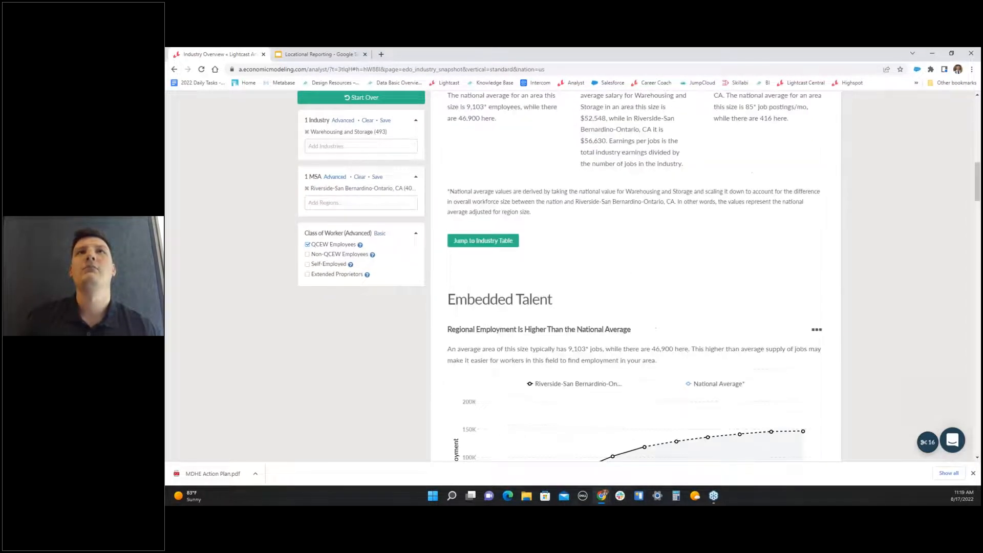
scroll(635, 276, "down", 1)
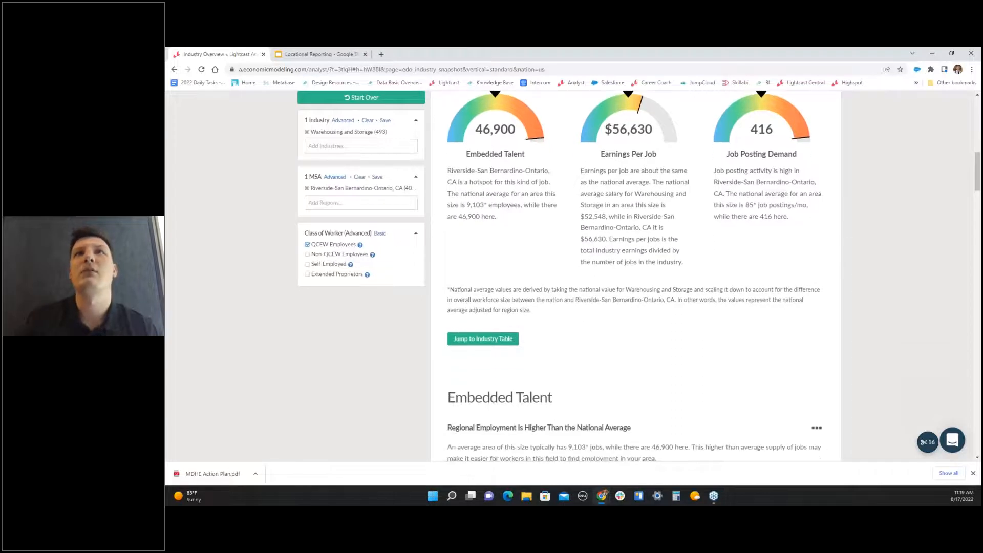
scroll(635, 276, "down", 4)
scroll(635, 277, "down", 5)
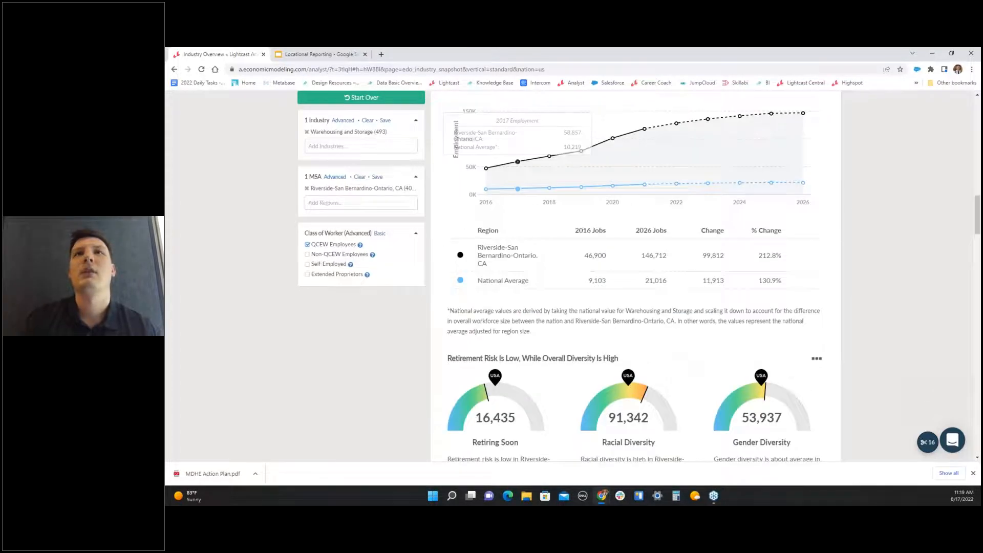
scroll(635, 277, "down", 3)
scroll(503, 332, "down", 7)
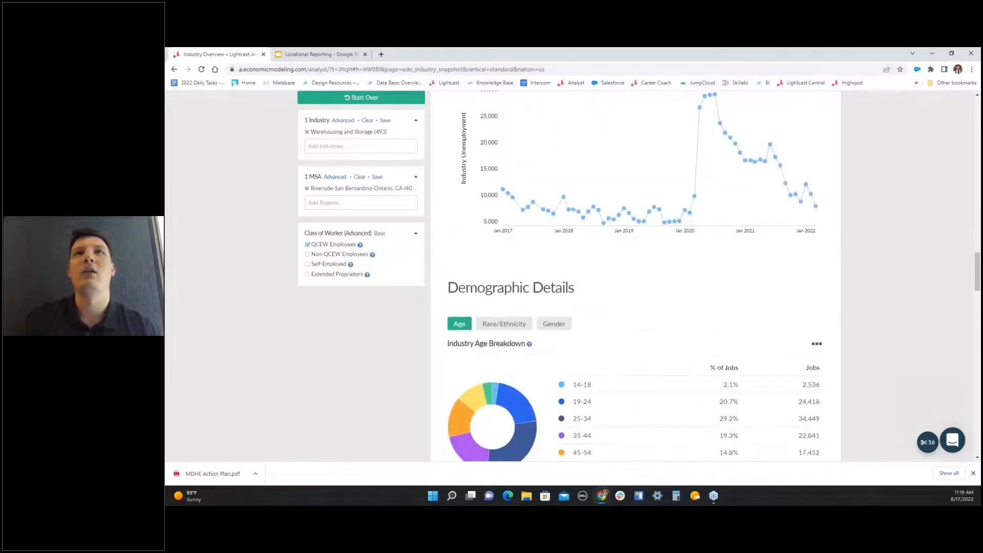
scroll(502, 332, "up", 1)
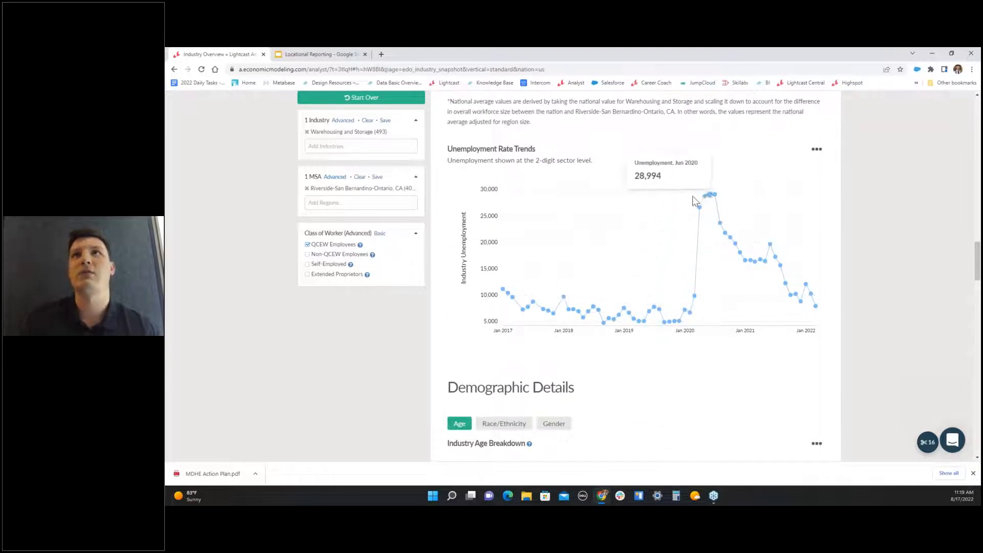
scroll(638, 385, "down", 6)
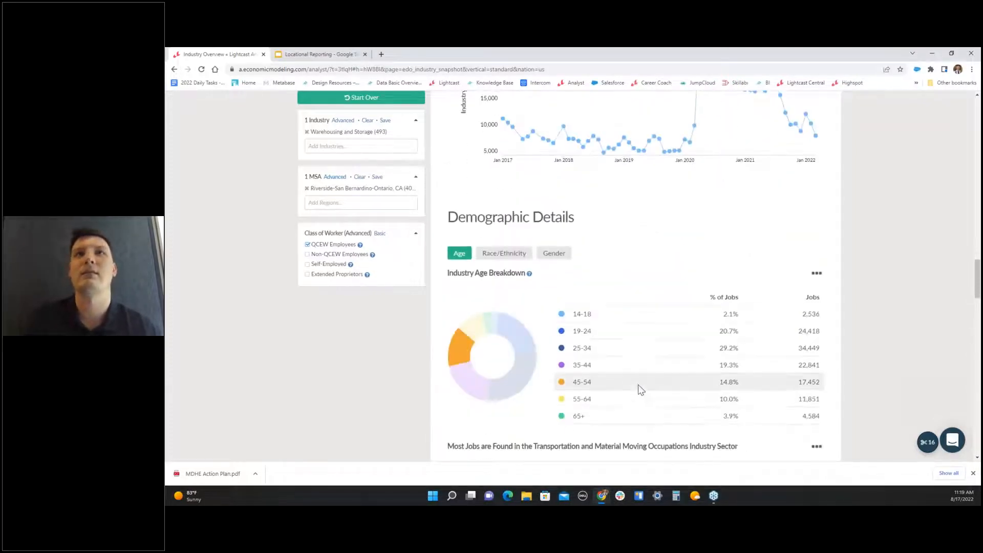
scroll(639, 386, "down", 4)
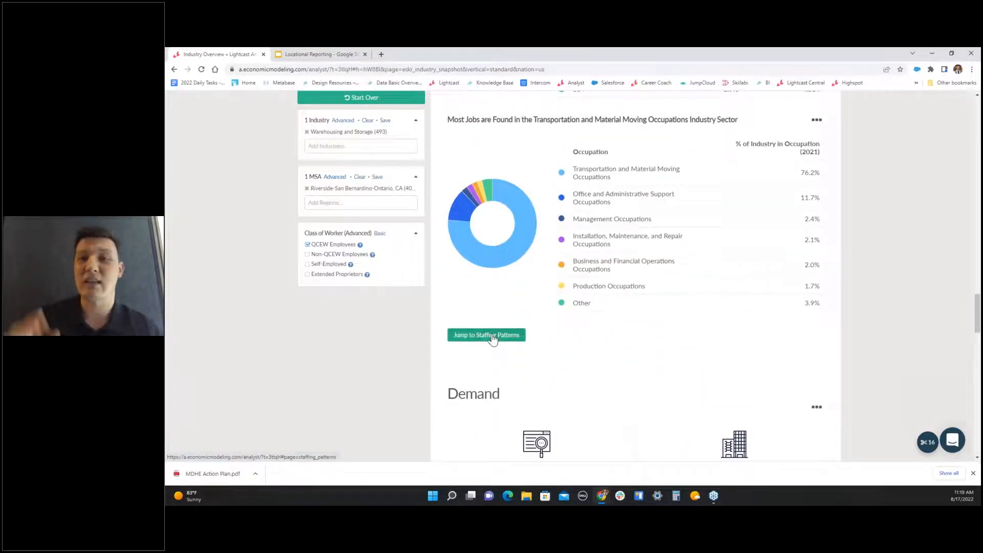
- Open the Staffing Patterns report for Warehousing and Storage and show occupations at the 5-Digit level
left_click(491, 336)
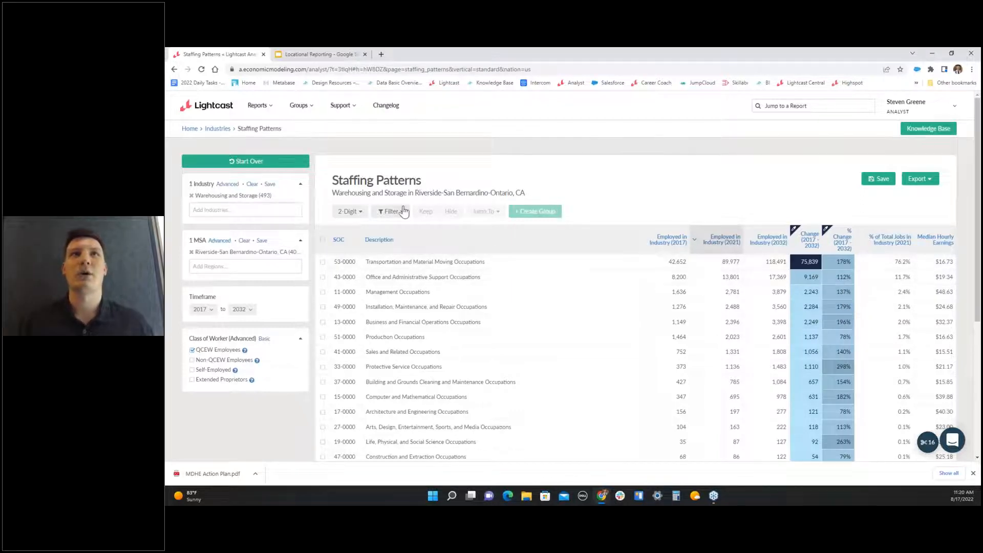
left_click(347, 211)
left_click(352, 281)
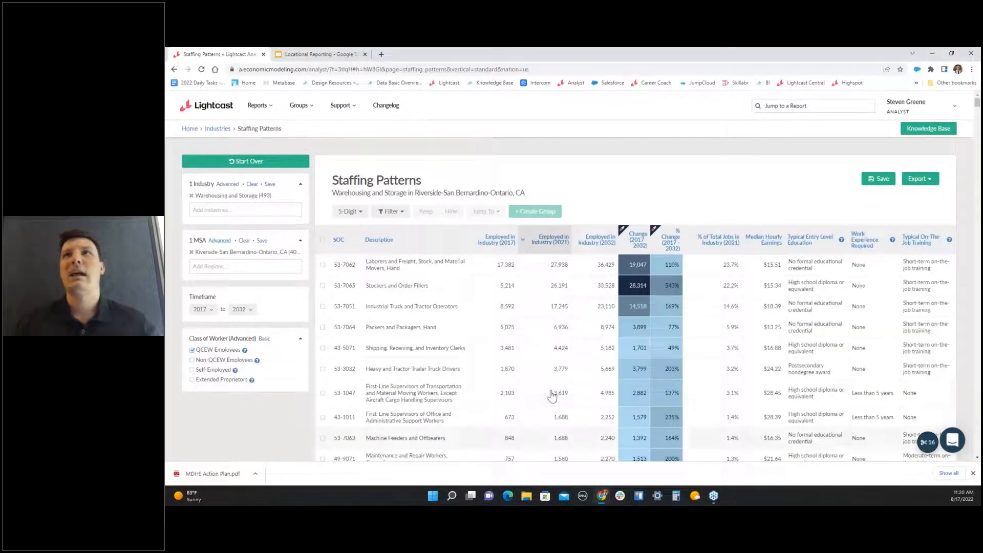
- Filter the occupations to a Typical Entry Level Education greater than or equal to Bachelor's degree
left_click(399, 217)
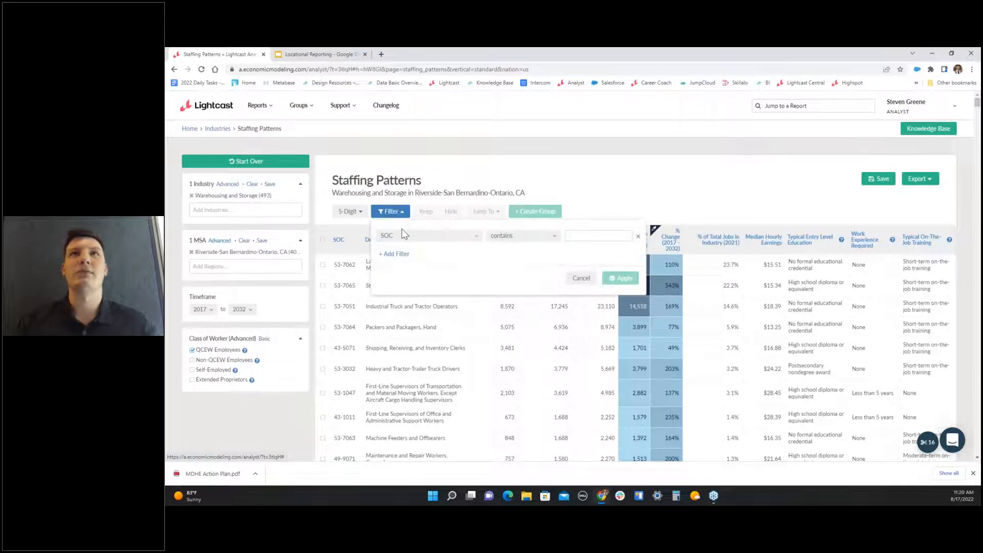
left_click(402, 235)
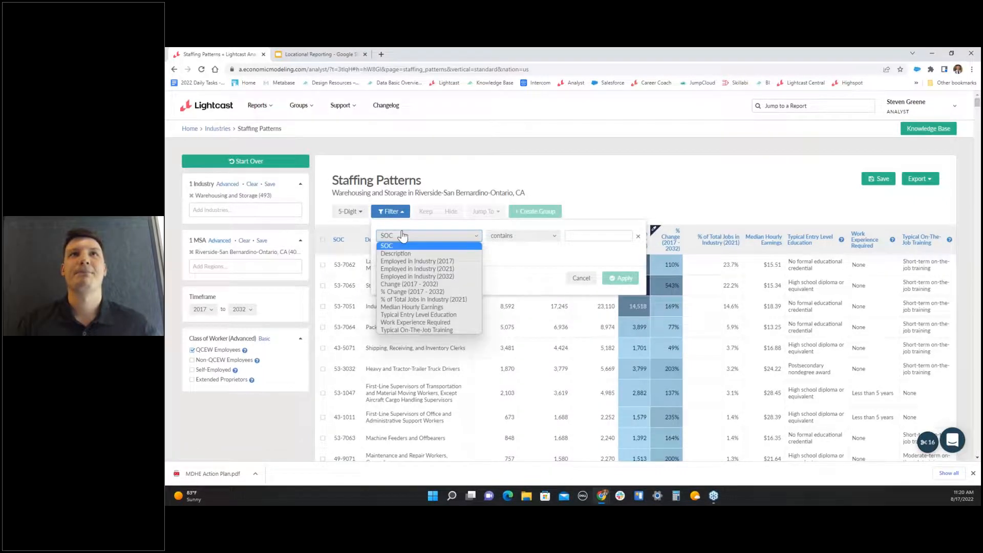
left_click(420, 315)
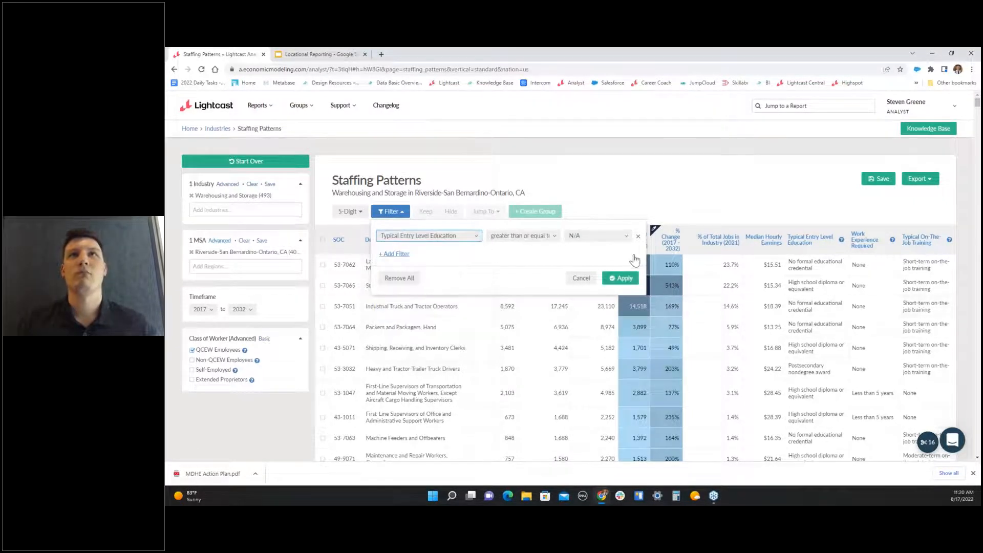
left_click(613, 238)
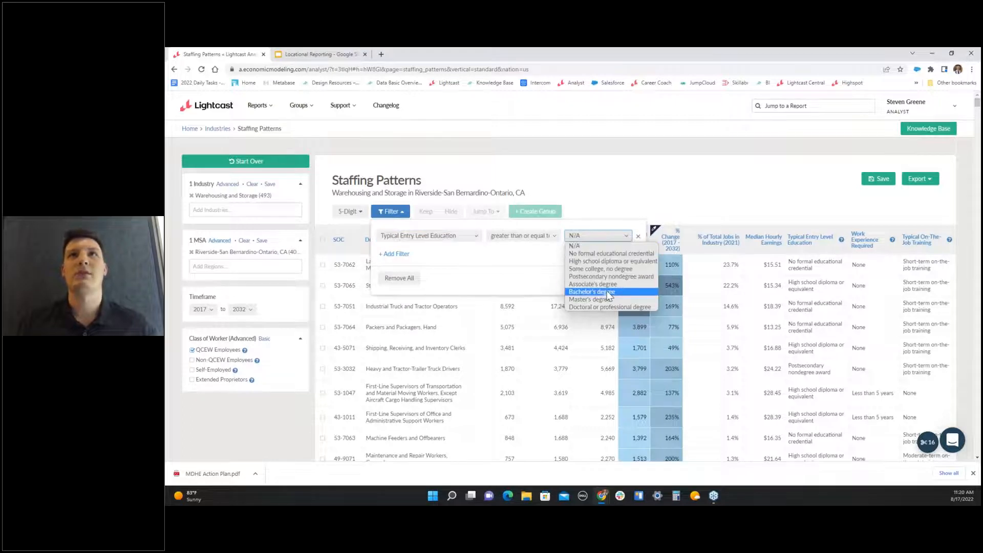
left_click(609, 291)
left_click(622, 277)
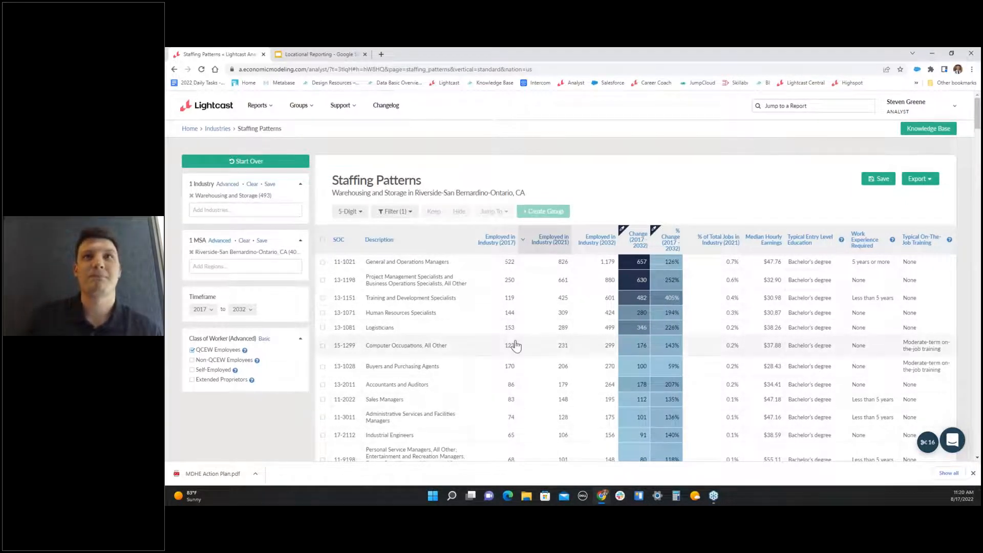
scroll(515, 345, "down", 1)
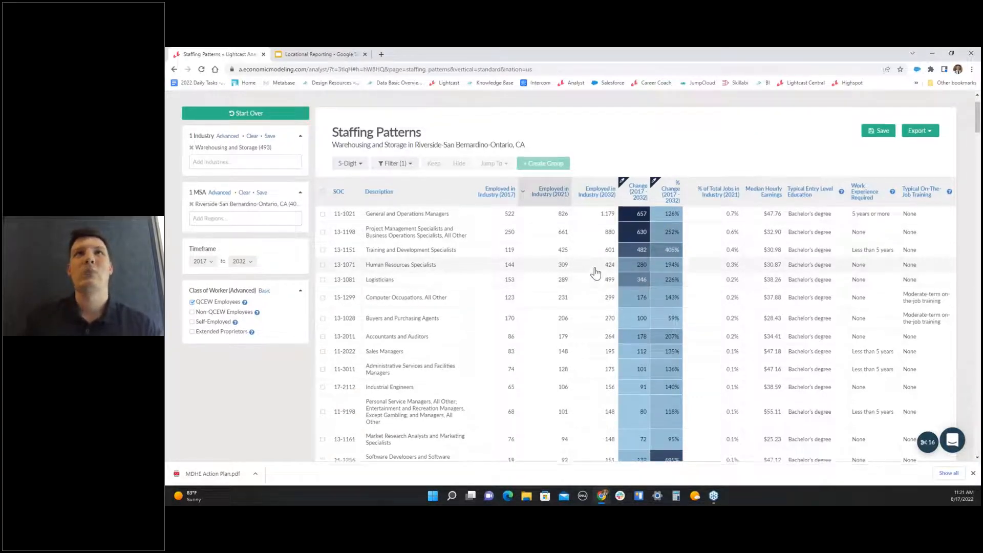
scroll(563, 256, "up", 1)
left_click(408, 200)
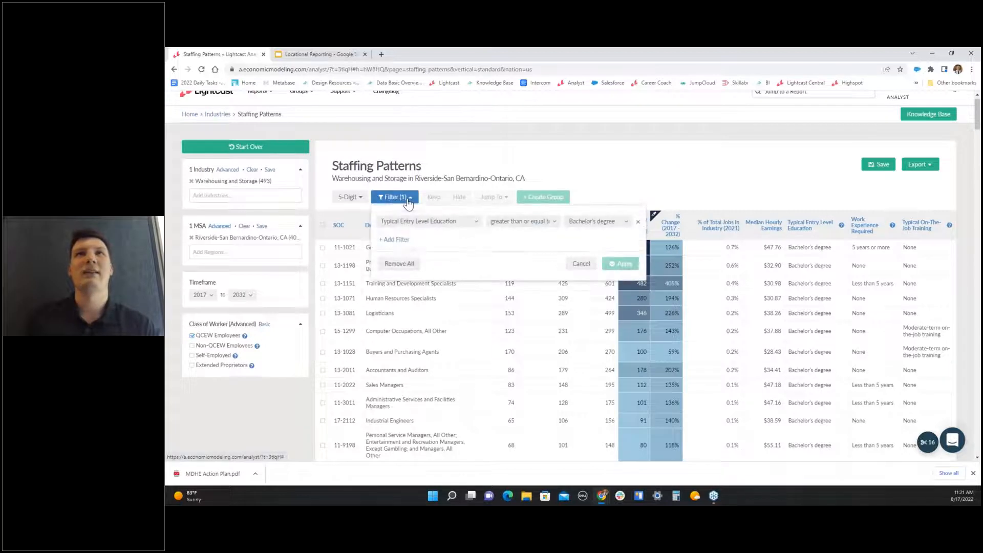
left_click(397, 239)
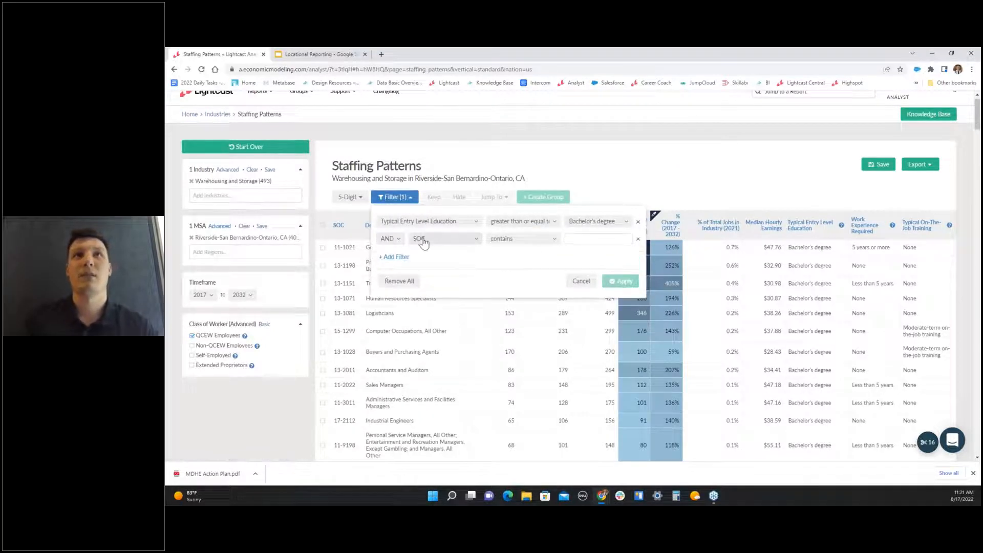
left_click(535, 239)
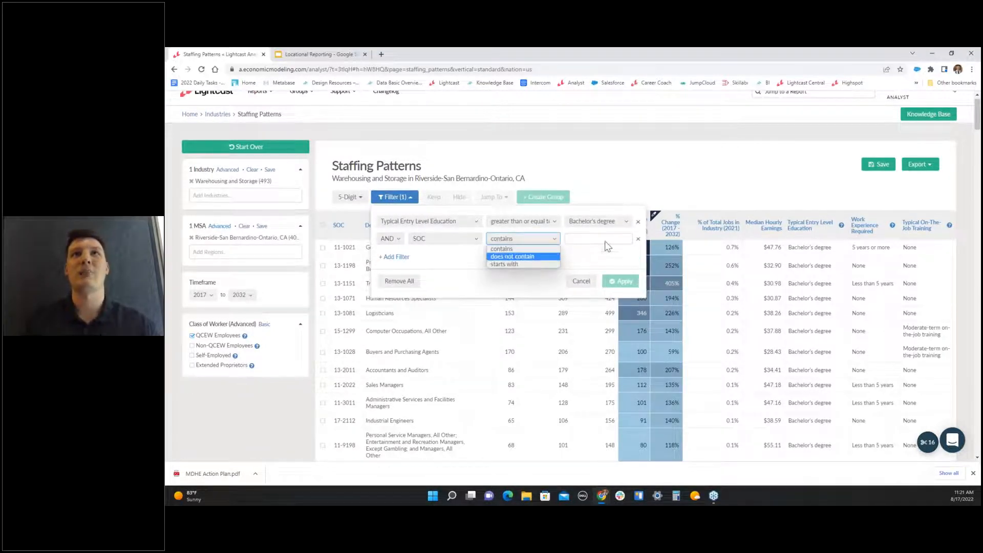
left_click(535, 263)
left_click(394, 257)
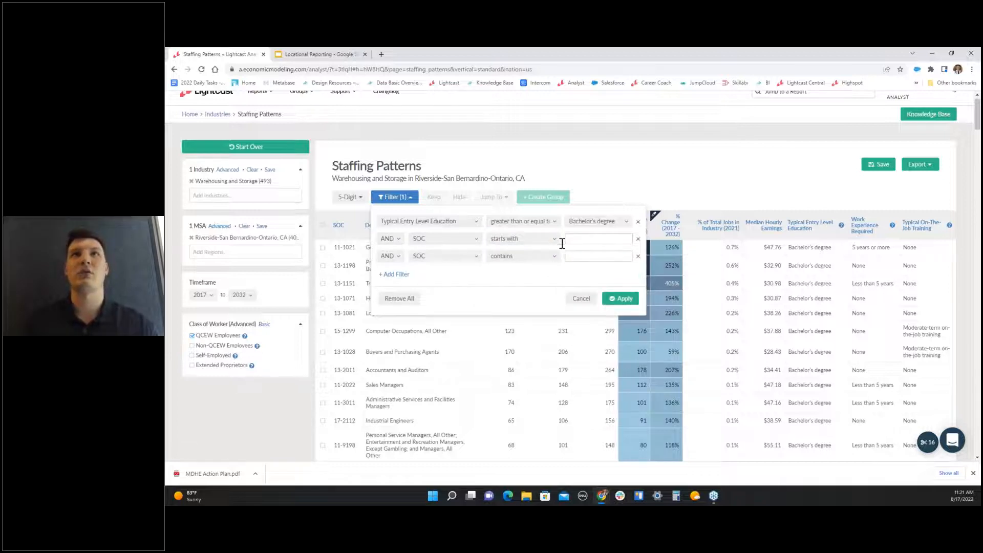
left_click(638, 256)
left_click(608, 238)
type("11")
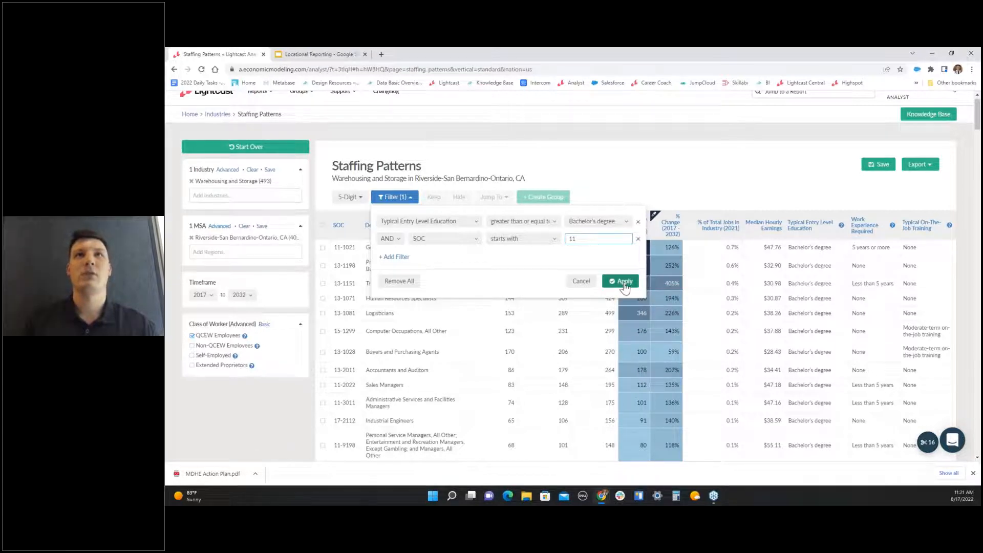
left_click(580, 281)
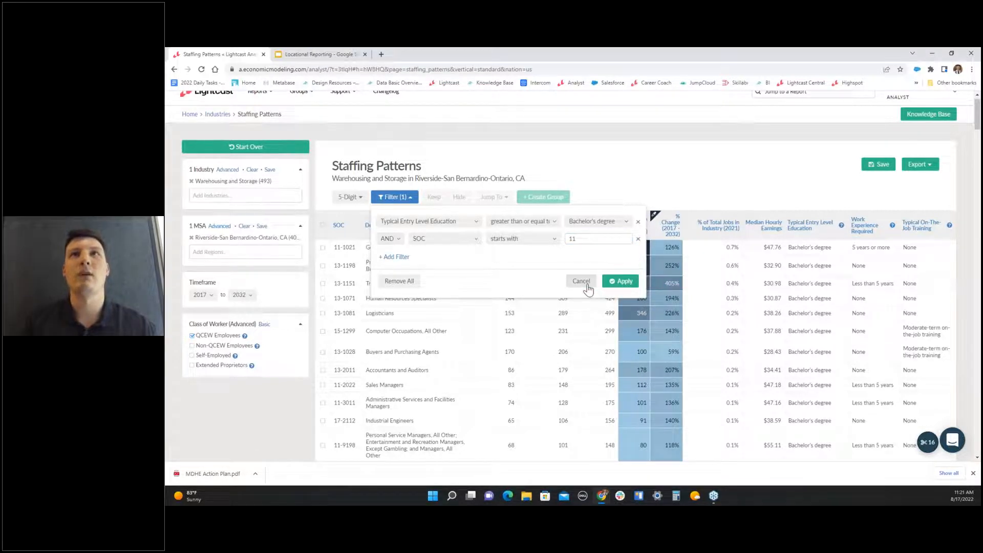
- Select the General and Operations, Sales, Administrative Services and Facilities, Personal Service, Human Resources and Financial Managers rows with SOC codes starting with 11
left_click(352, 251)
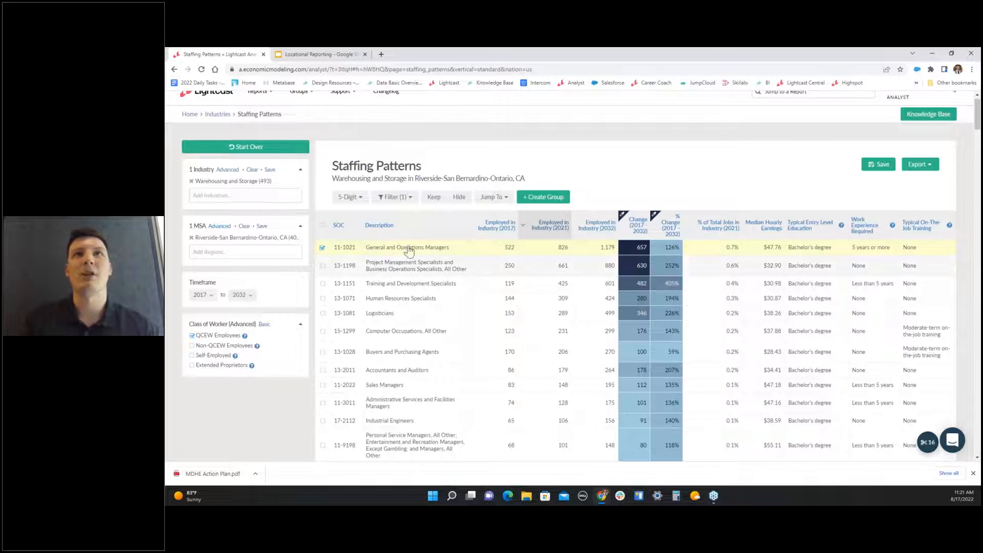
left_click(391, 387)
scroll(397, 412, "down", 1)
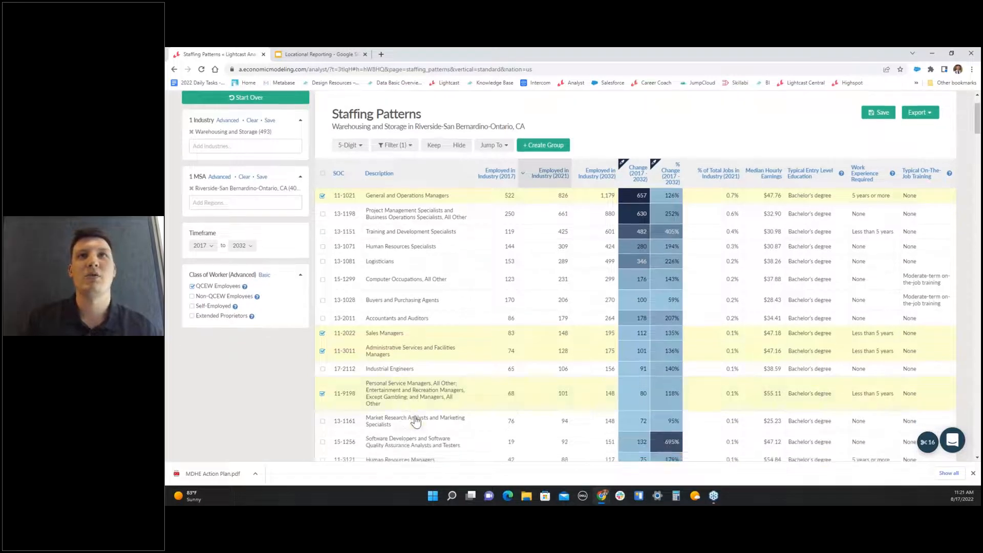
left_click(412, 408)
scroll(417, 410, "down", 2)
left_click(419, 410)
scroll(420, 411, "down", 1)
left_click(430, 396)
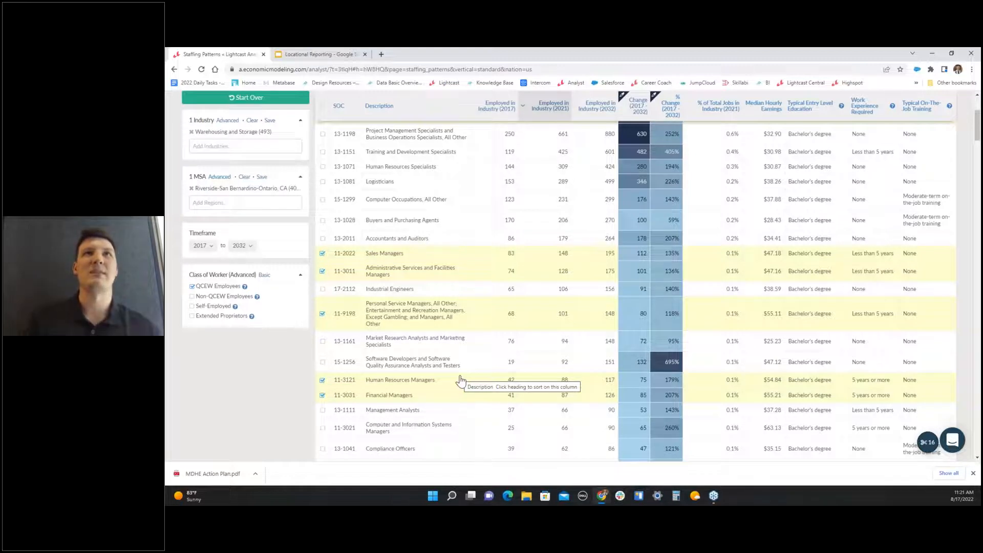
- Add a second filter to the Staffing Patterns table so that only occupations whose SOC starts with 11 are shown
scroll(445, 286, "up", 2)
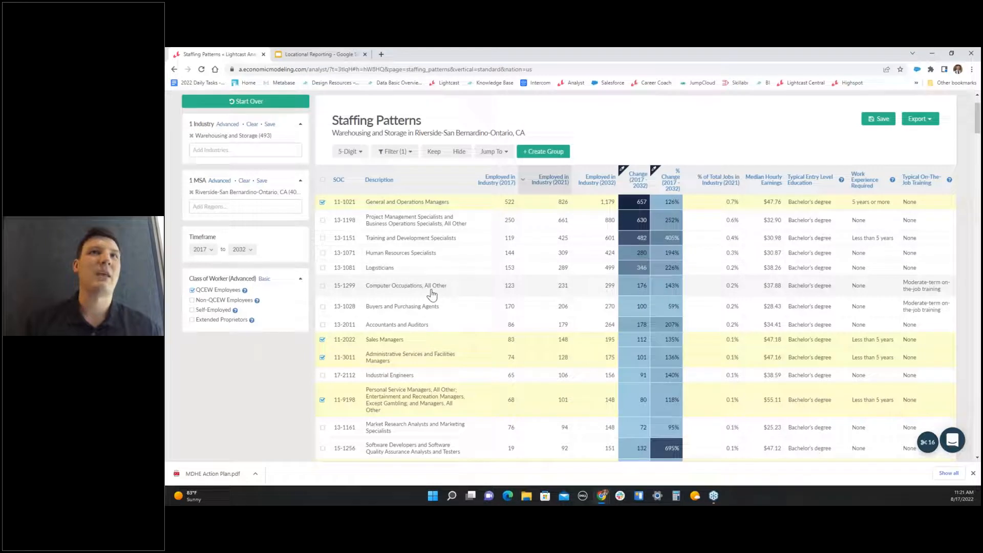
scroll(430, 379, "down", 1)
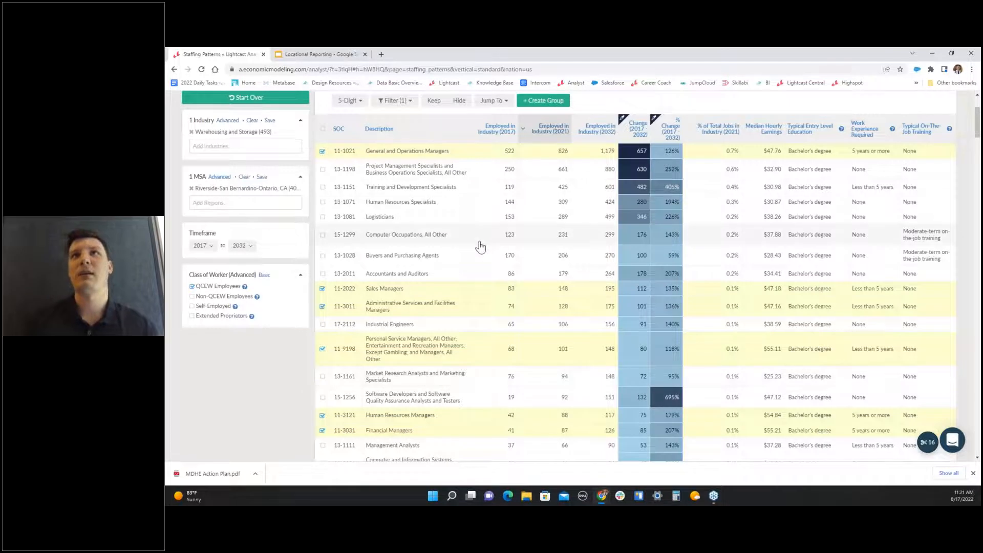
scroll(480, 246, "up", 1)
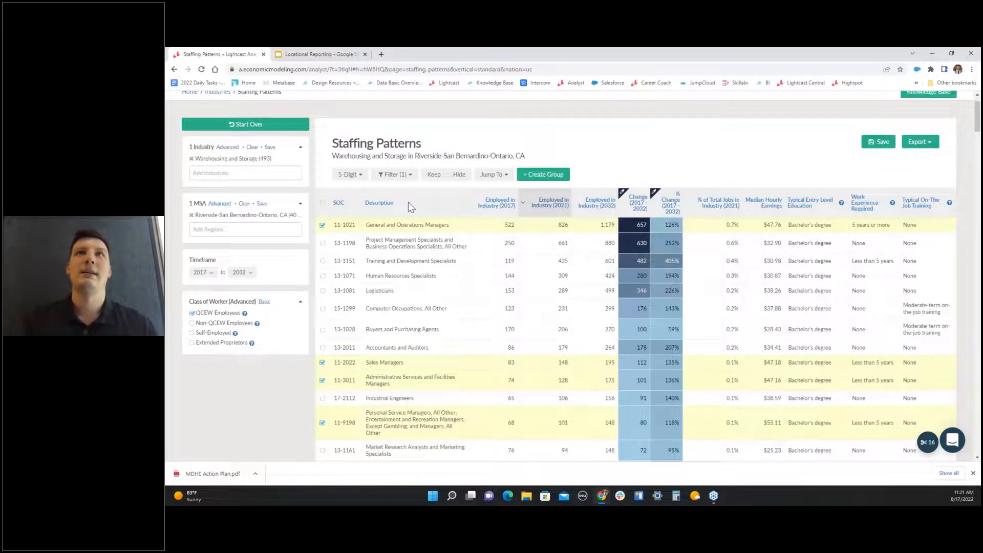
left_click(391, 176)
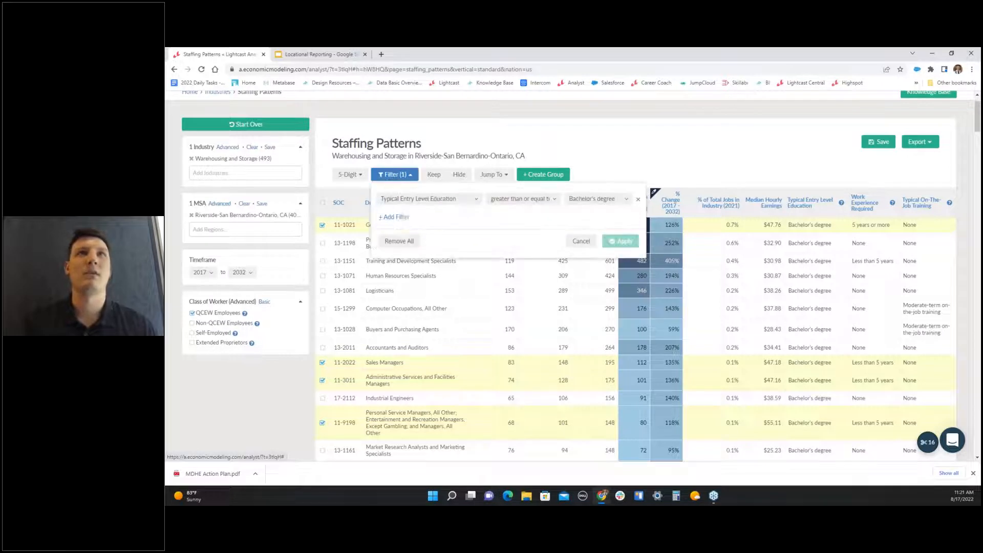
left_click(402, 217)
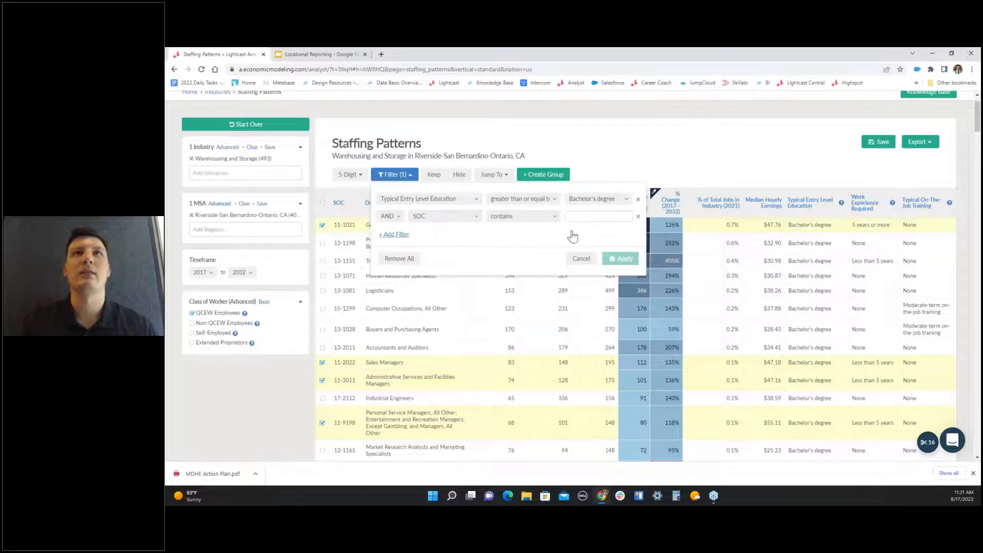
left_click(528, 217)
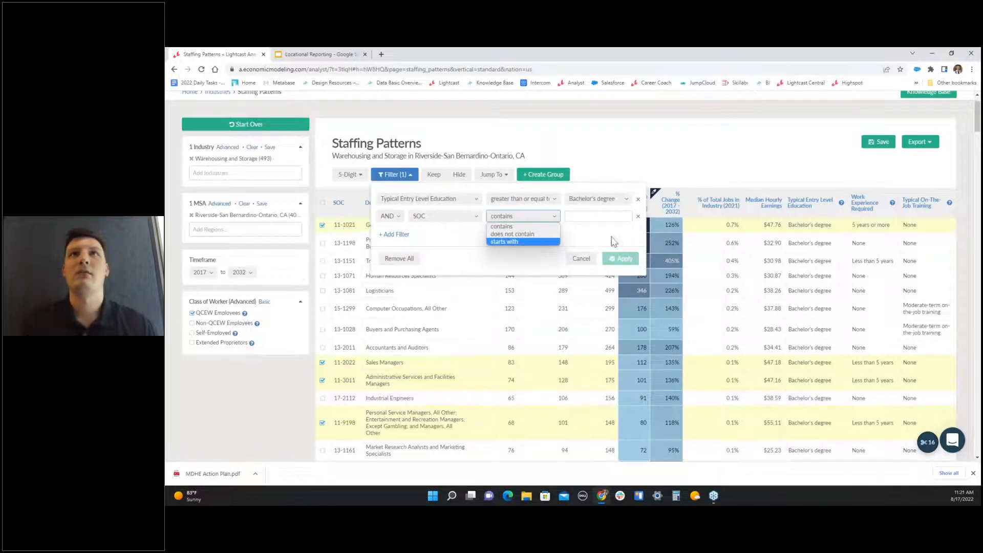
left_click(529, 241)
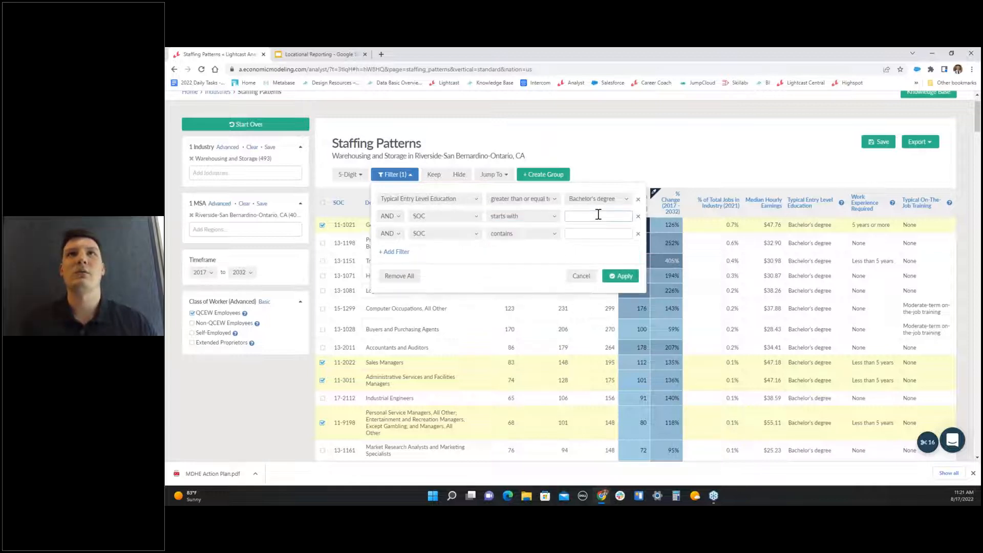
left_click(638, 234)
left_click(623, 261)
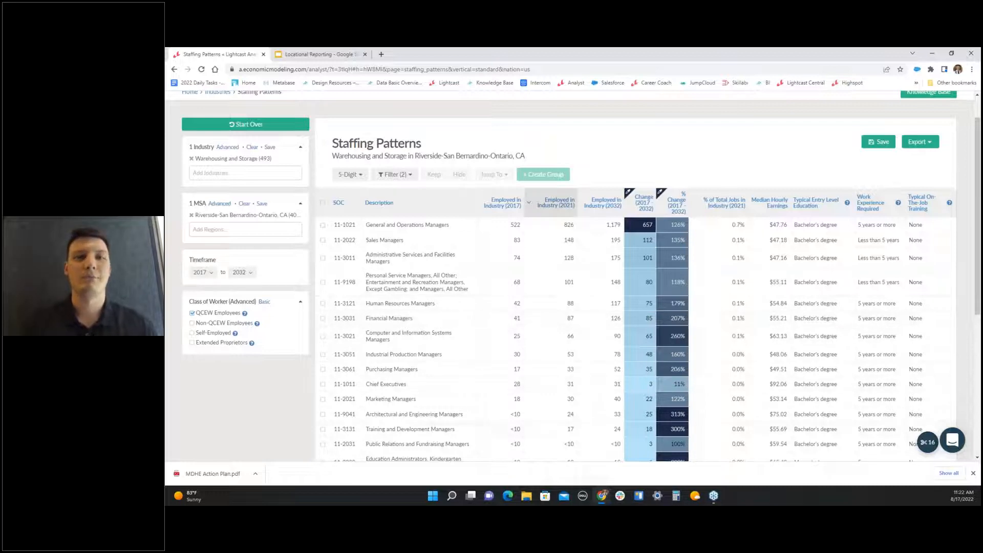
- Switch to the Locational Reporting presentation in Google Slides, consult the Cohort Analysis slide, and return to the Staffing Patterns report
left_click(320, 53)
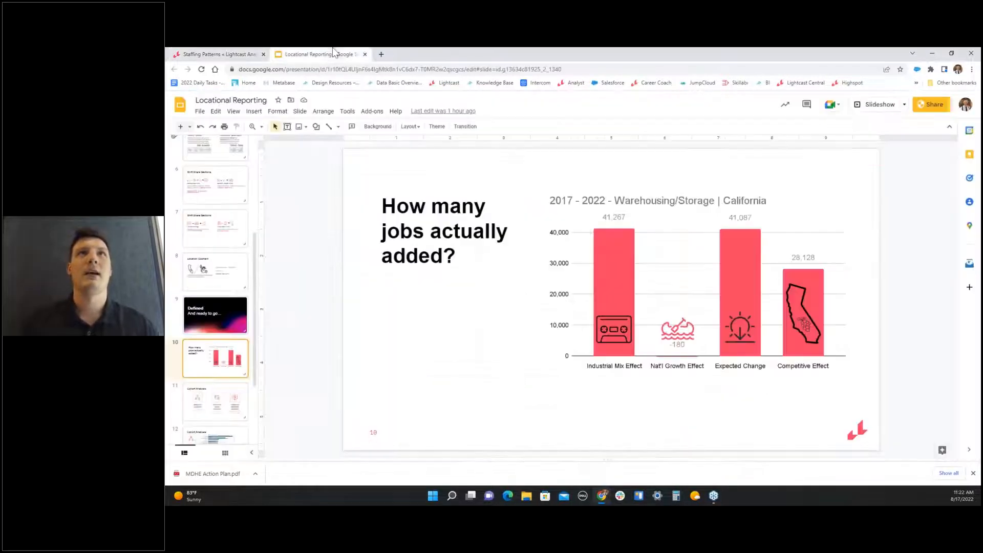
left_click(230, 396)
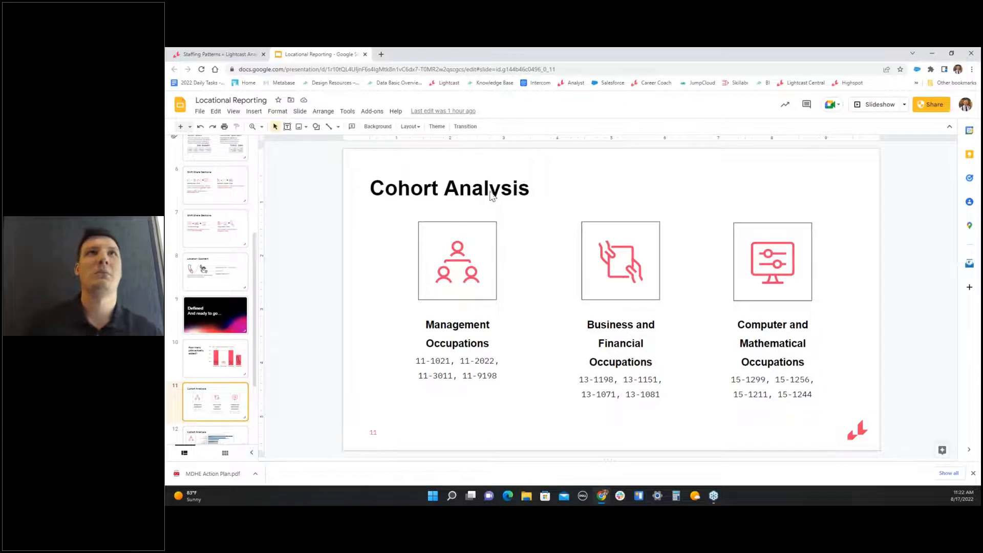
left_click(266, 53)
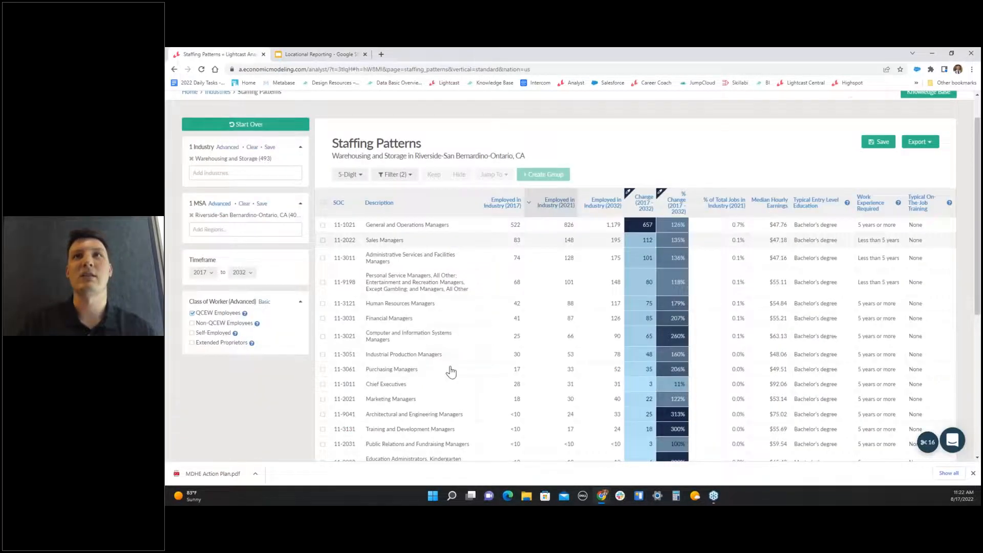
- Select all the filtered management occupations and open them together in the Occupation Overview report
left_click(322, 203)
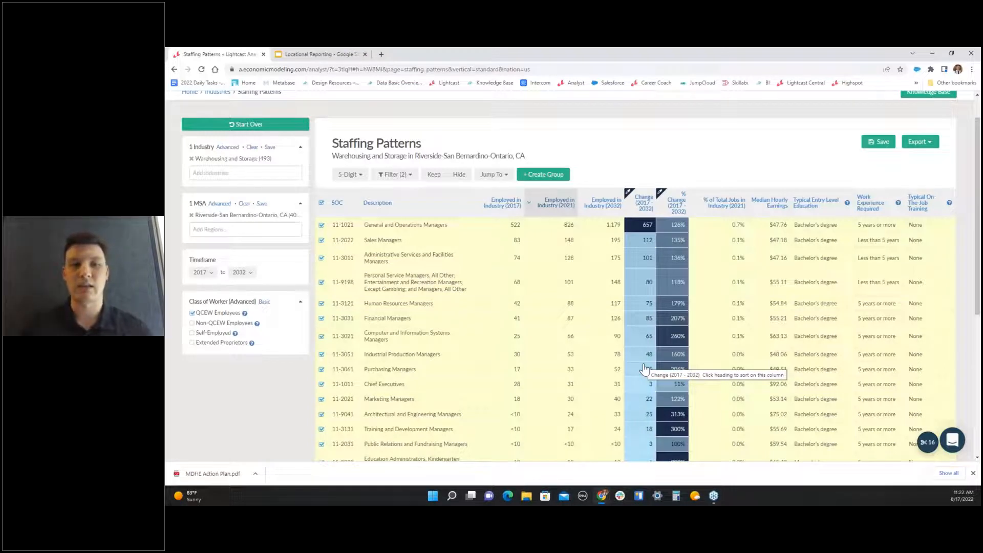
left_click(488, 176)
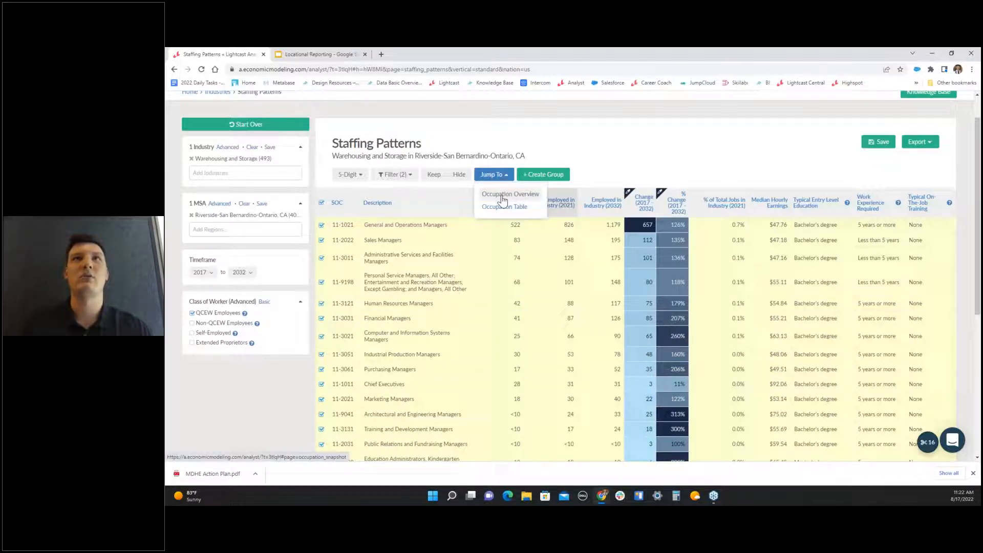
left_click(503, 199)
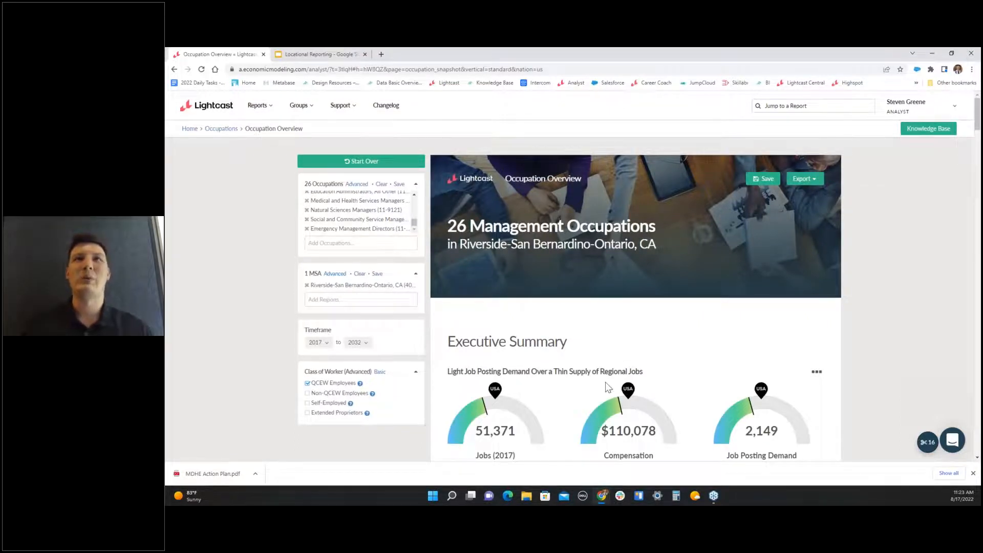
- Review the Occupation Overview's employment trend by region, county breakdown, industry shares, top posting companies and top specialized skills
scroll(606, 383, "down", 8)
scroll(635, 276, "down", 6)
scroll(635, 277, "up", 8)
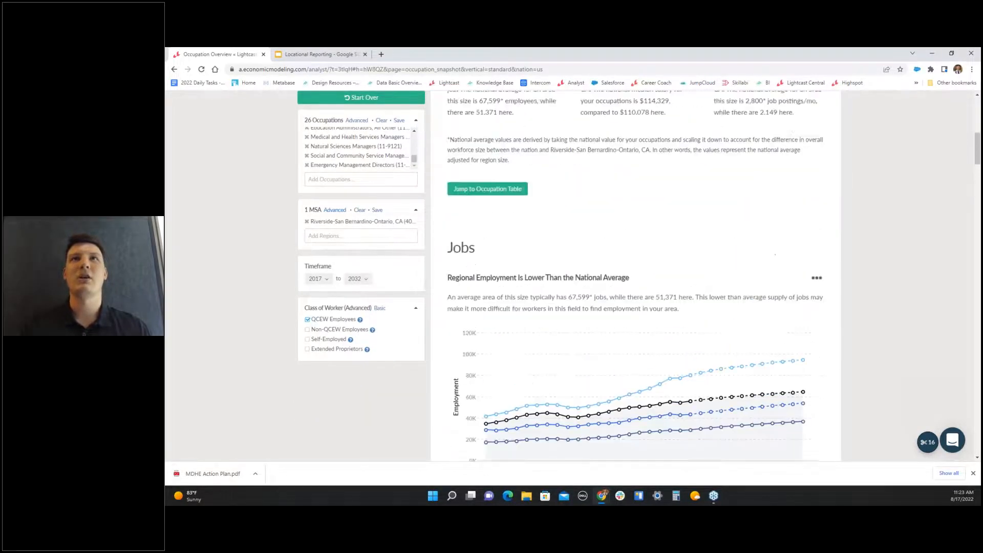
scroll(585, 294, "up", 3)
scroll(635, 361, "down", 6)
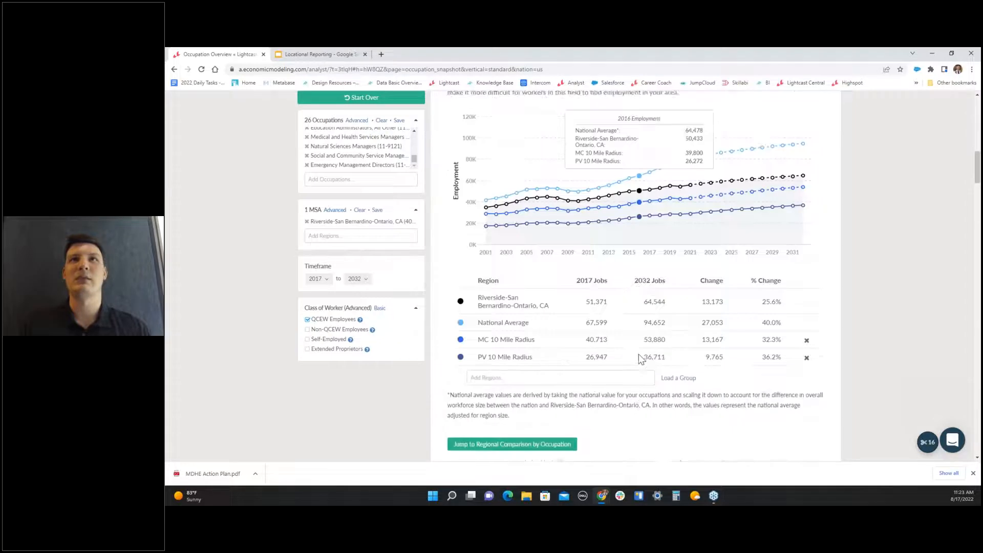
scroll(639, 355, "down", 6)
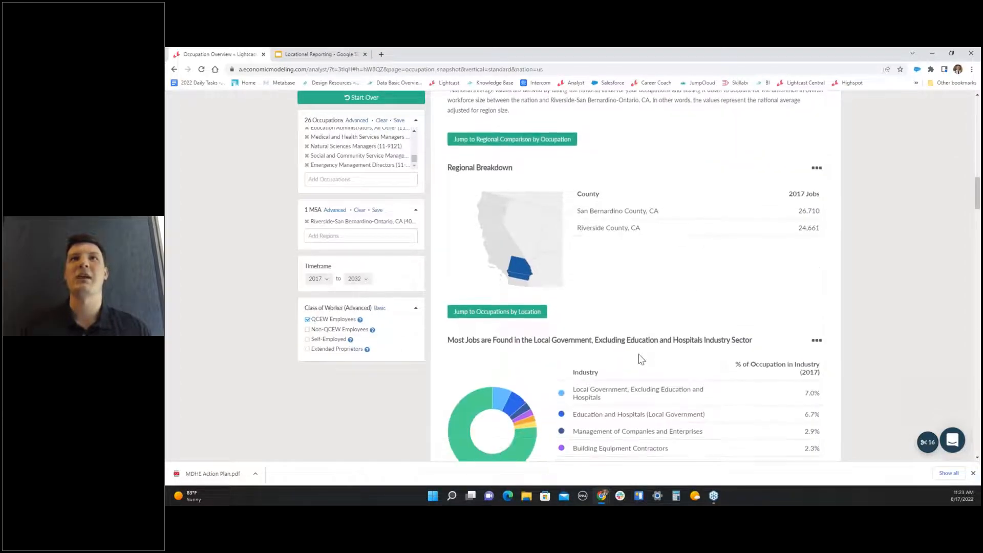
scroll(639, 354, "down", 10)
scroll(638, 354, "down", 10)
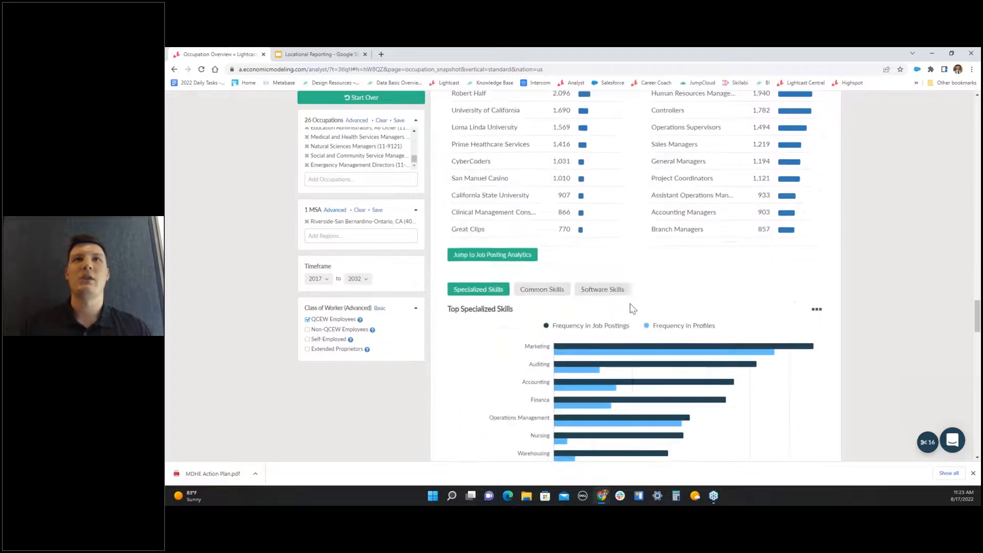
- Open Job Posting Analytics for the management occupations and include only the Transportation and Warehousing industry sector
left_click(522, 255)
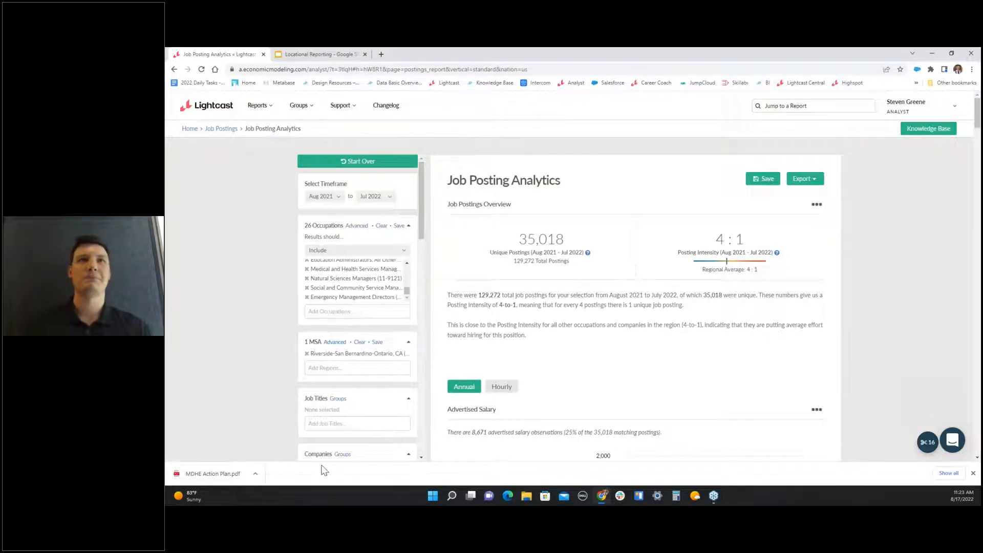
scroll(369, 404, "down", 10)
scroll(373, 398, "down", 10)
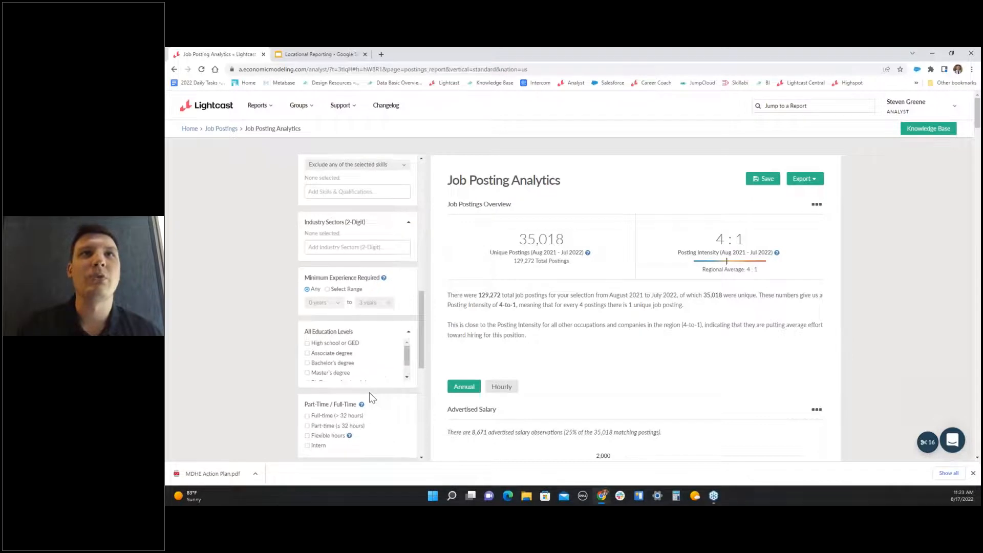
scroll(358, 405, "down", 3)
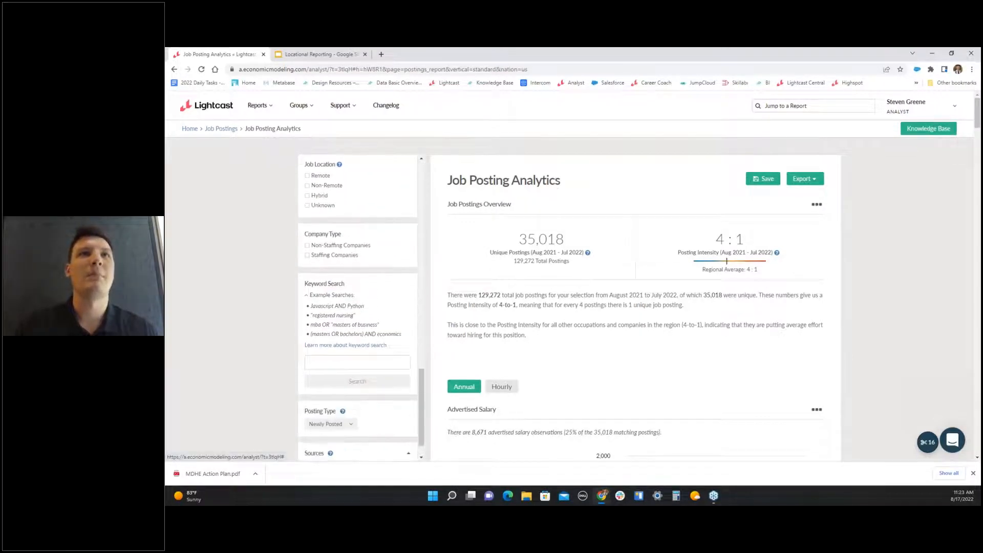
scroll(358, 404, "up", 6)
scroll(375, 352, "up", 3)
left_click(376, 353)
type("warehous")
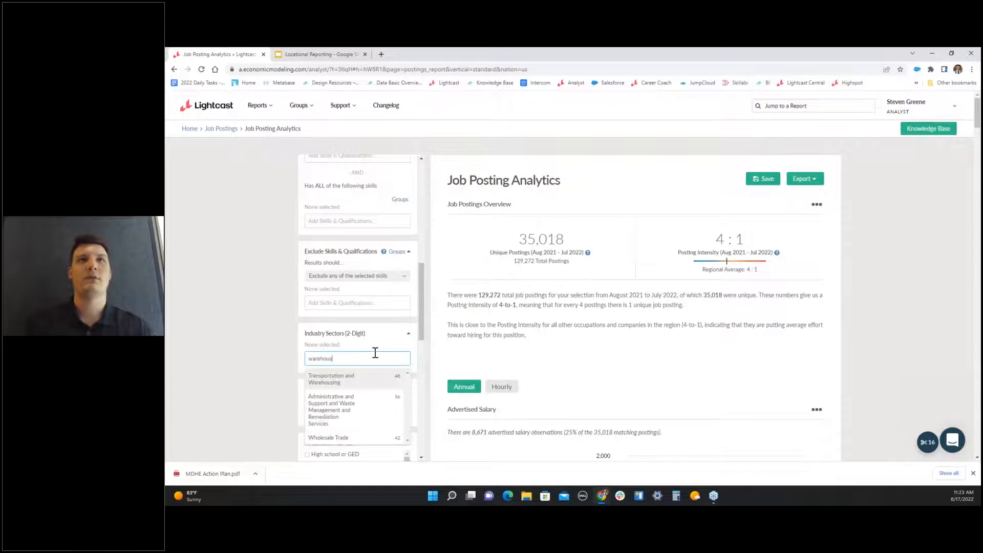
left_click(353, 382)
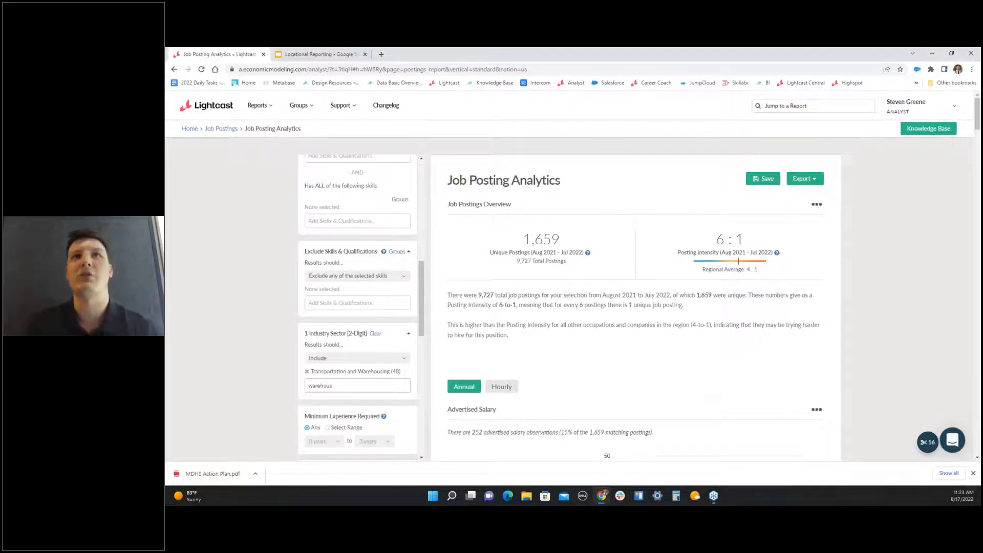
- Review the job postings overview, advertised salary, wage trend, county breakdown, sample postings and five-year unique postings trend
scroll(357, 307, "up", 9)
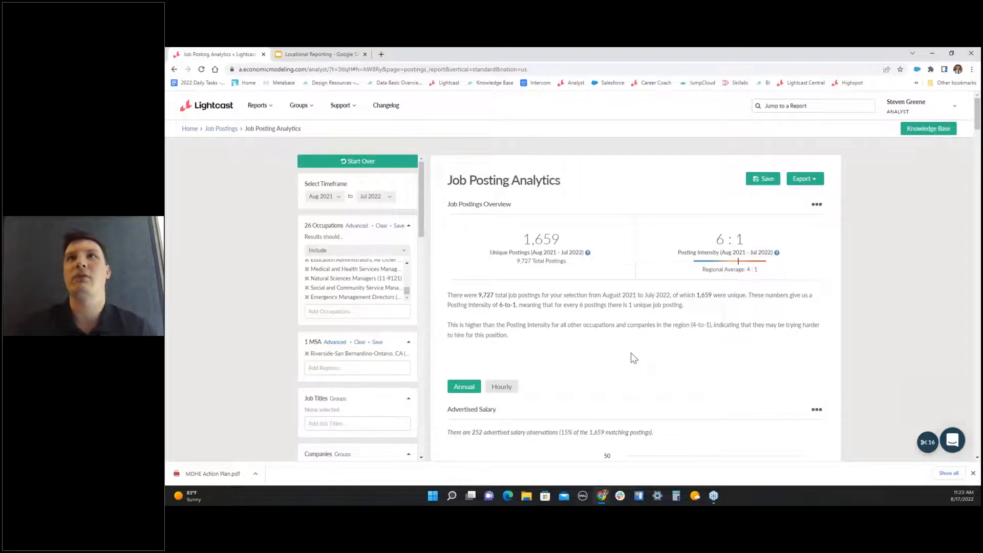
scroll(680, 418, "down", 2)
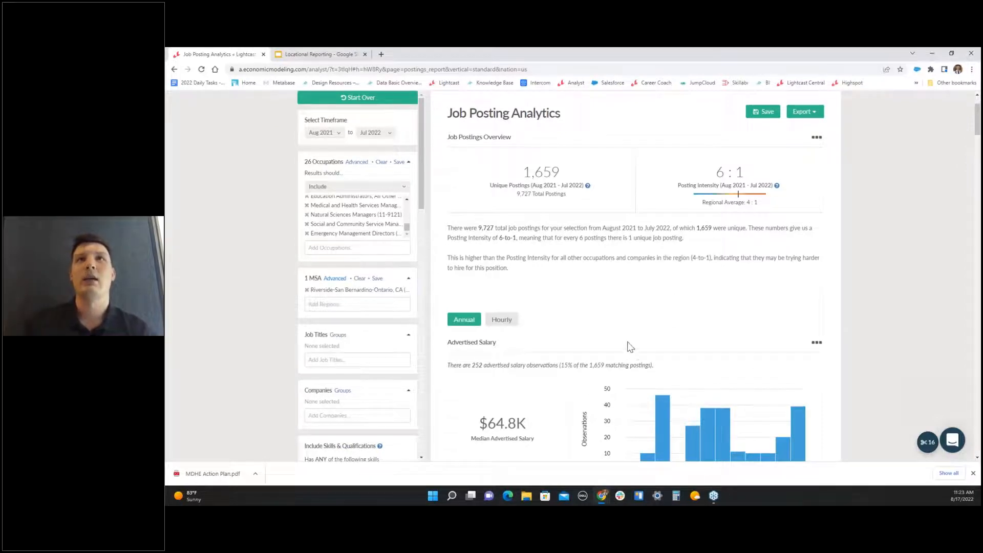
scroll(639, 349, "down", 1)
scroll(640, 349, "down", 3)
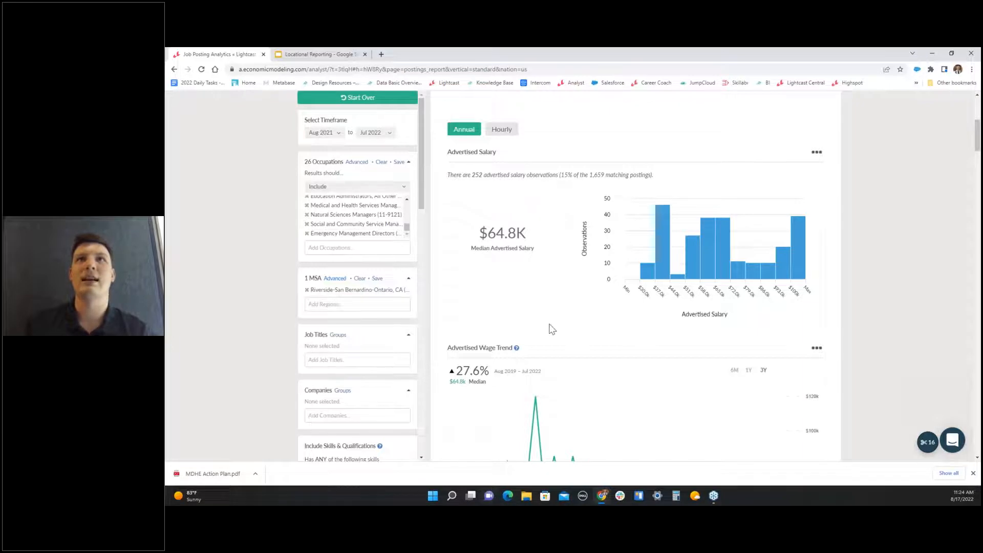
scroll(514, 397, "down", 4)
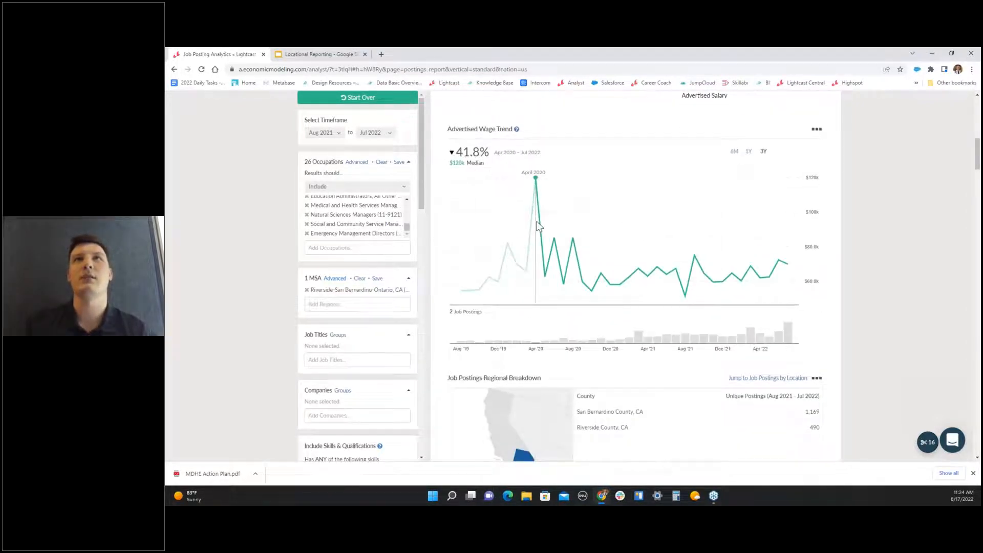
scroll(561, 314, "down", 2)
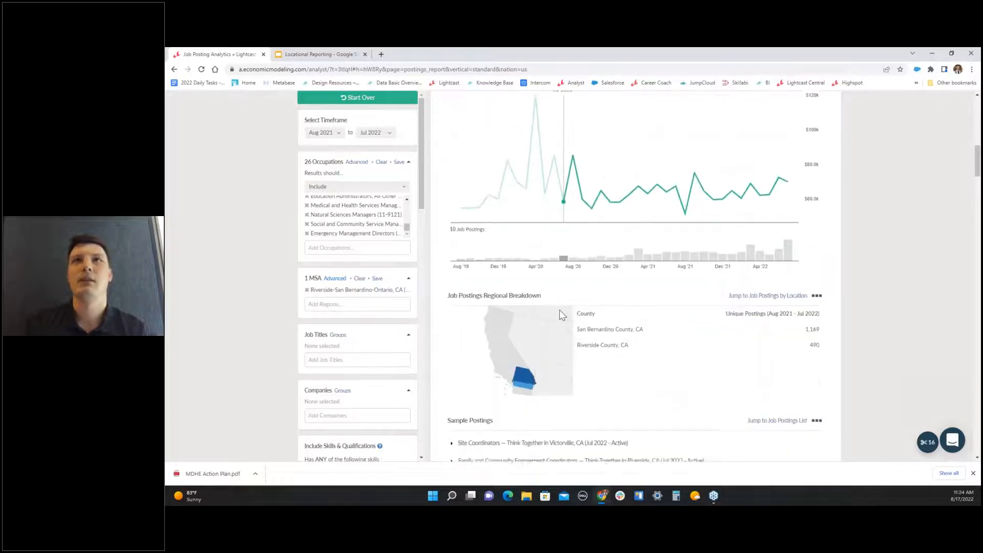
scroll(560, 314, "down", 5)
scroll(561, 314, "up", 1)
scroll(550, 322, "down", 2)
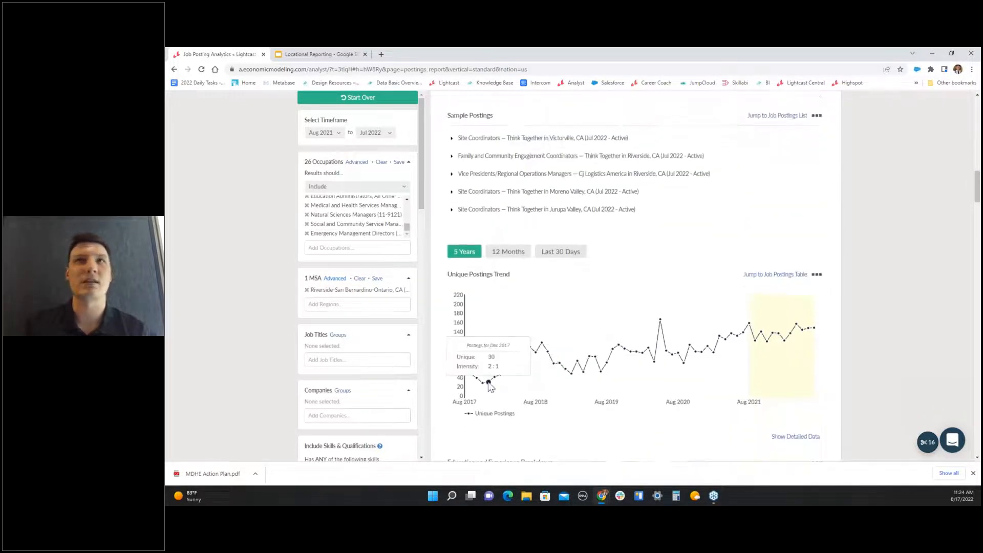
scroll(489, 386, "down", 1)
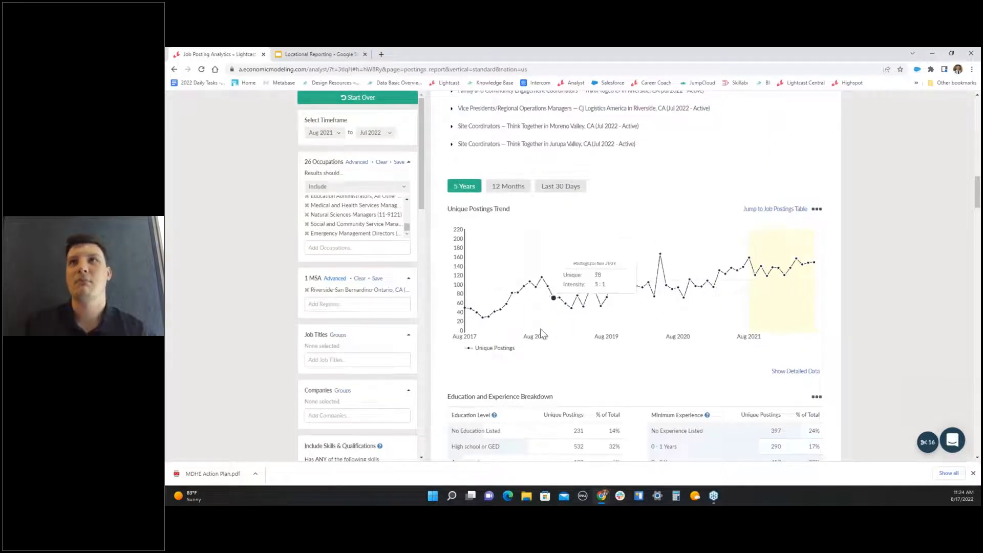
- Examine the education and experience breakdown, postings versus hires by occupation, and the top companies and cities posting
scroll(829, 303, "down", 3)
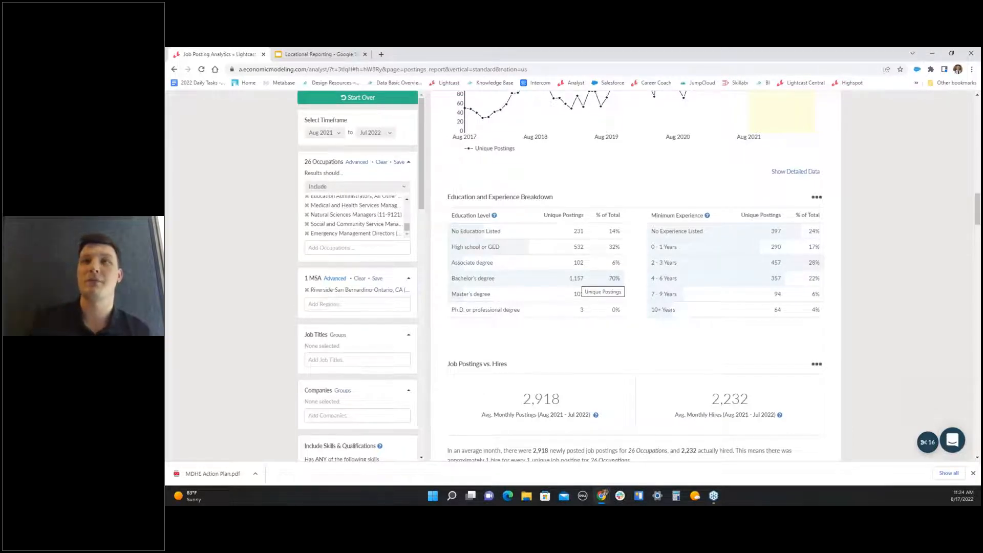
scroll(578, 308, "down", 7)
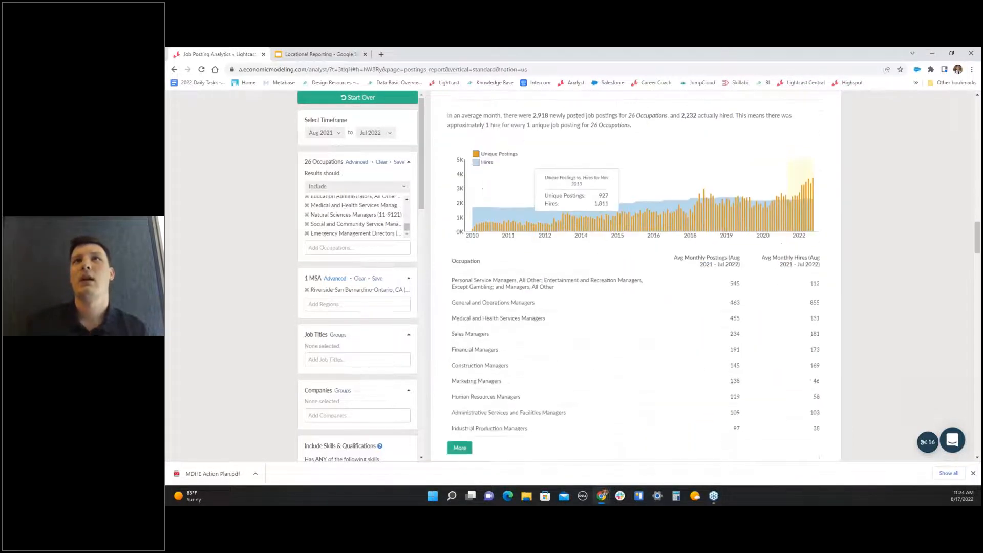
scroll(577, 308, "down", 8)
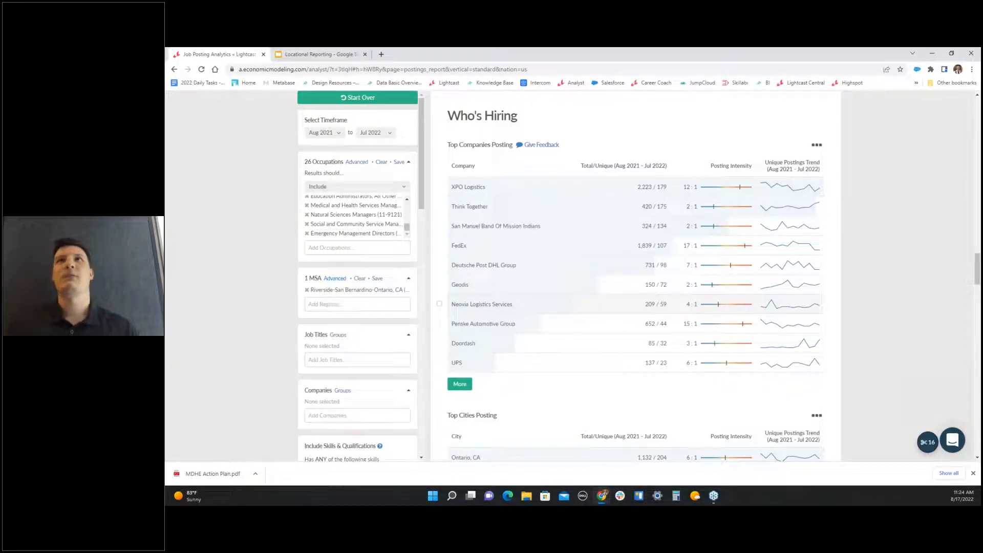
scroll(597, 230, "down", 2)
scroll(577, 226, "up", 2)
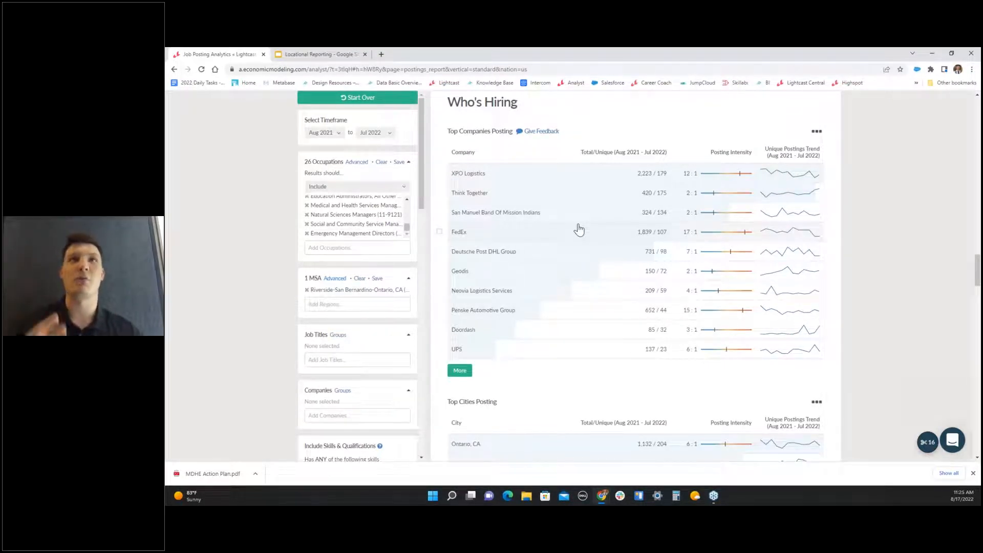
scroll(594, 353, "down", 2)
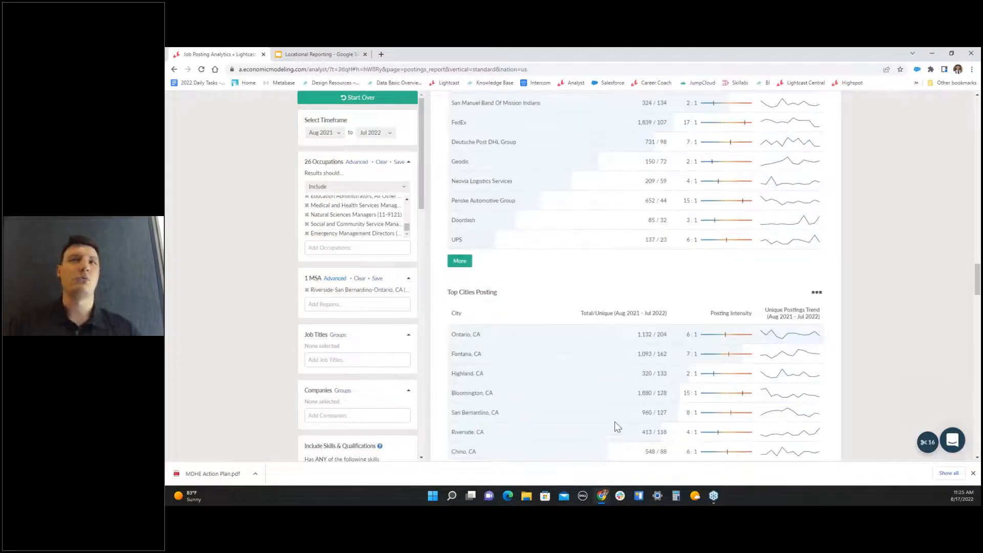
- Review the top cities, posted occupations, job titles and industries, and the Top Specialized Skills chart
scroll(615, 422, "down", 6)
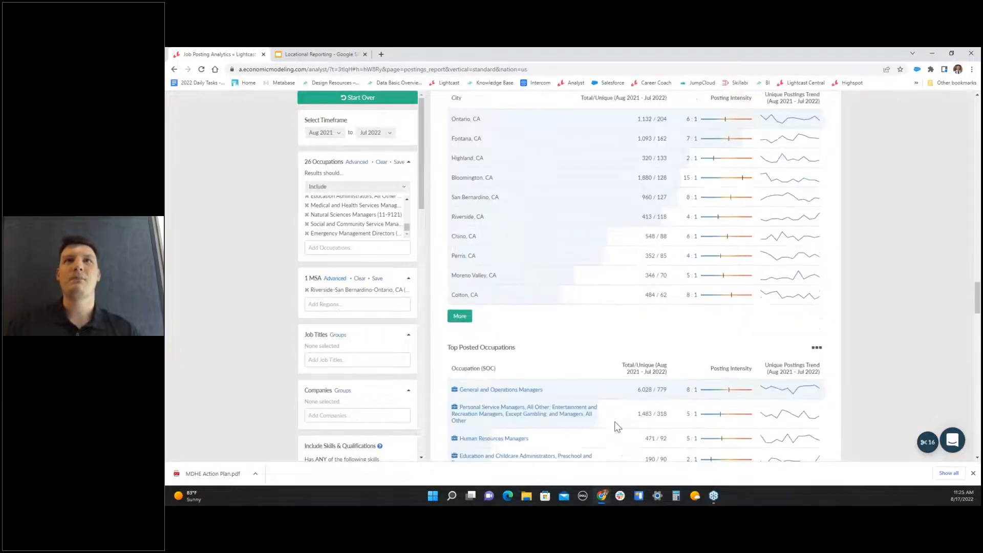
scroll(635, 276, "down", 7)
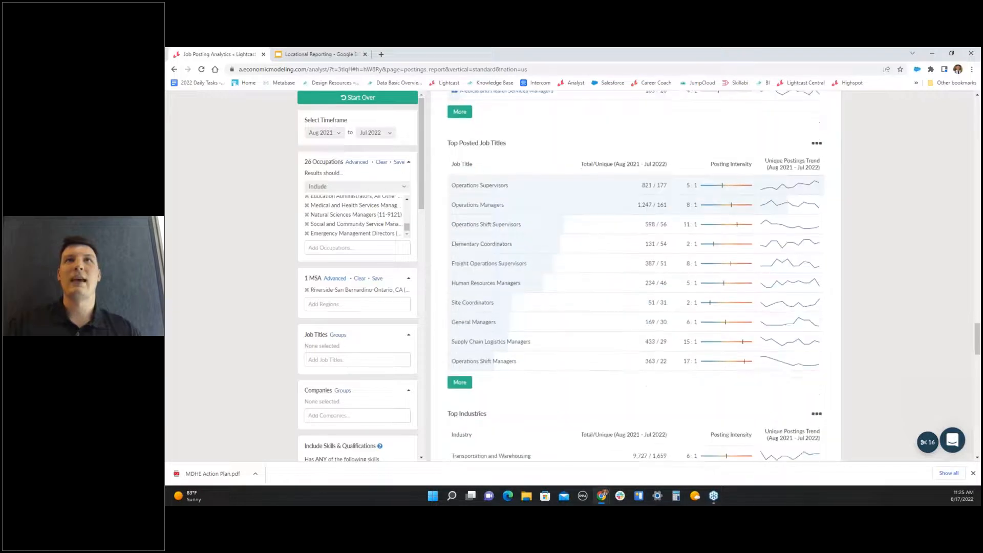
scroll(635, 277, "down", 6)
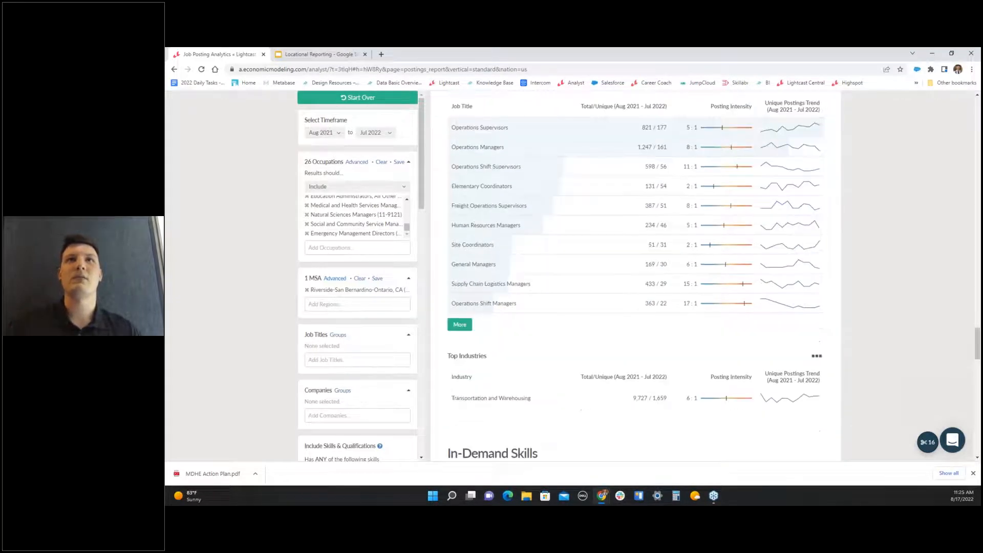
scroll(635, 277, "down", 3)
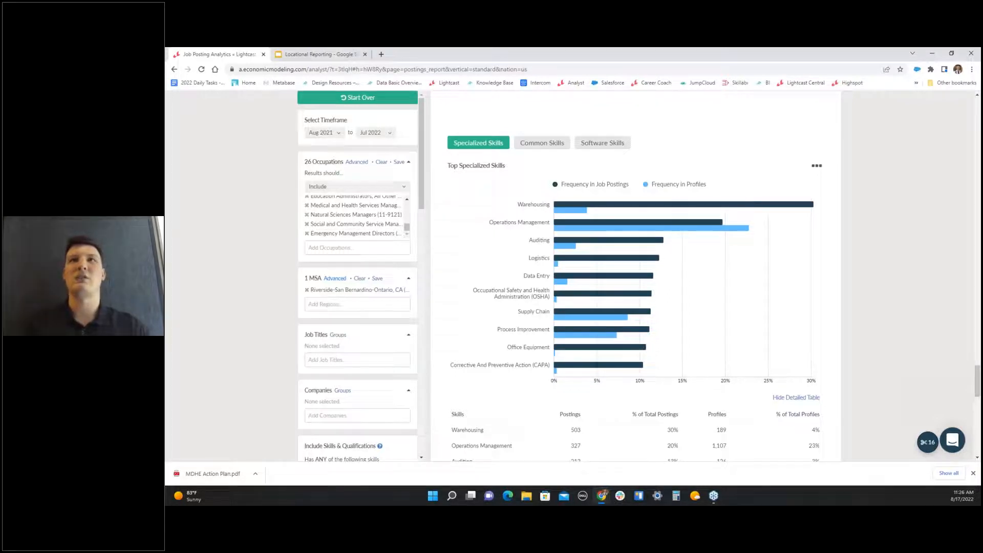
scroll(691, 377, "down", 2)
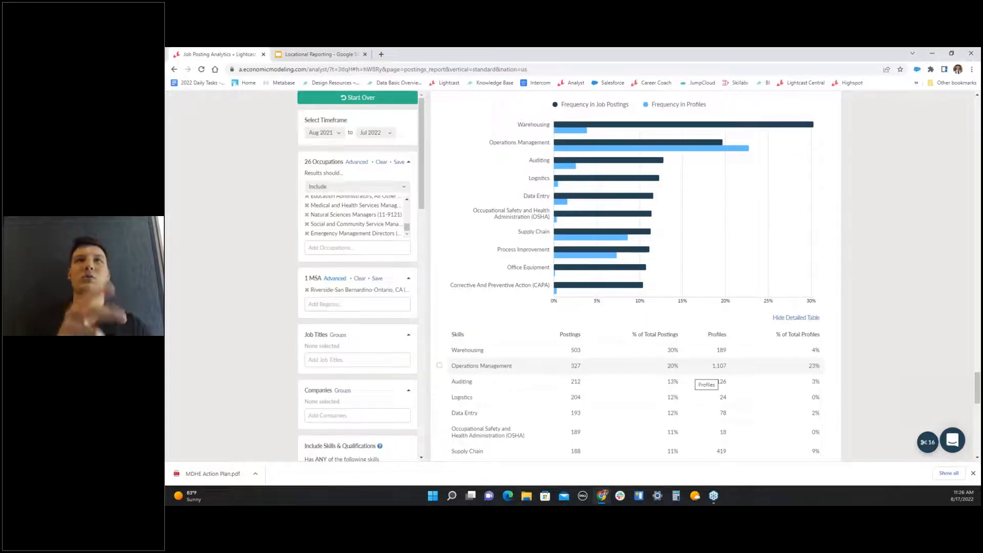
- Expand the specialized skills table twice and compare each skill's share of postings and profiles, down to the top qualifications
scroll(707, 382, "down", 3)
left_click(461, 413)
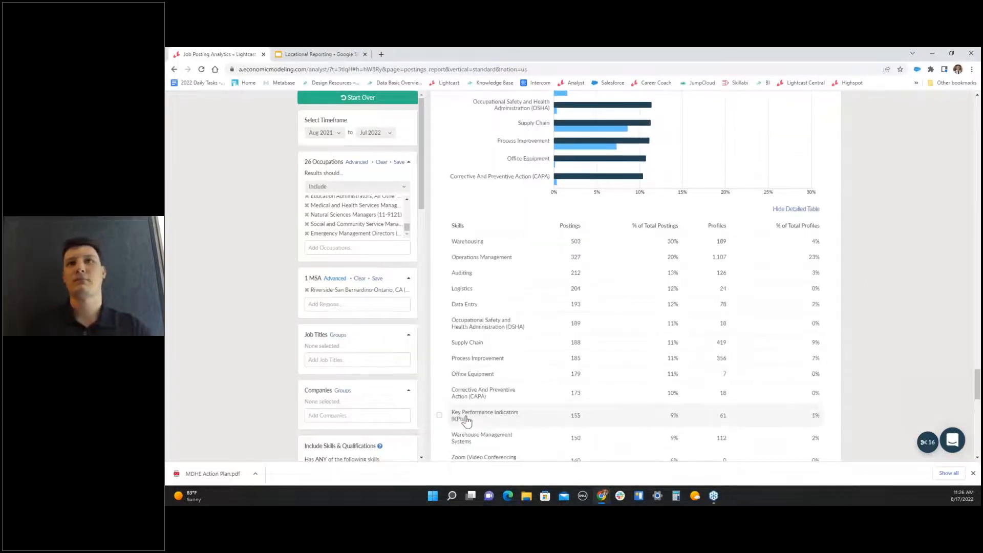
scroll(561, 449, "down", 4)
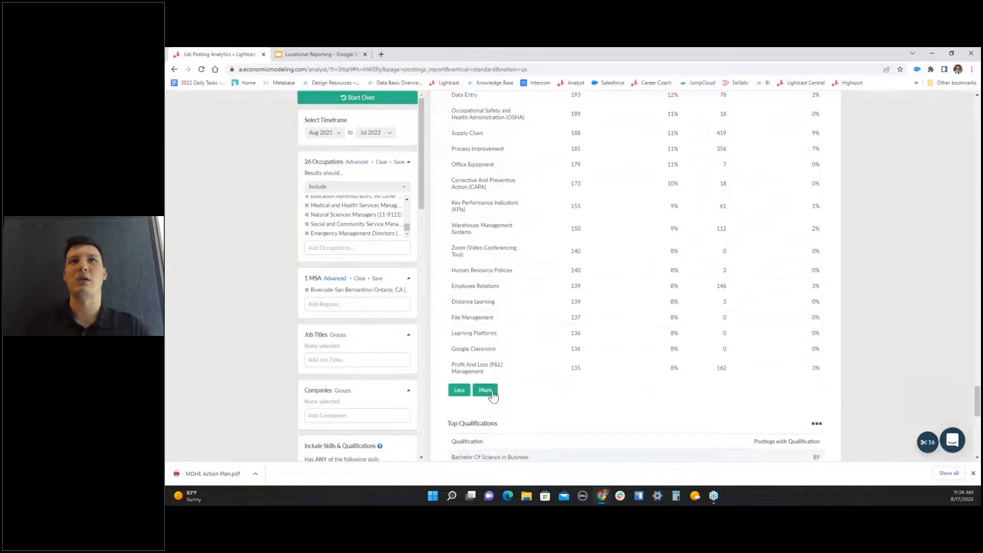
left_click(490, 392)
scroll(611, 440, "down", 1)
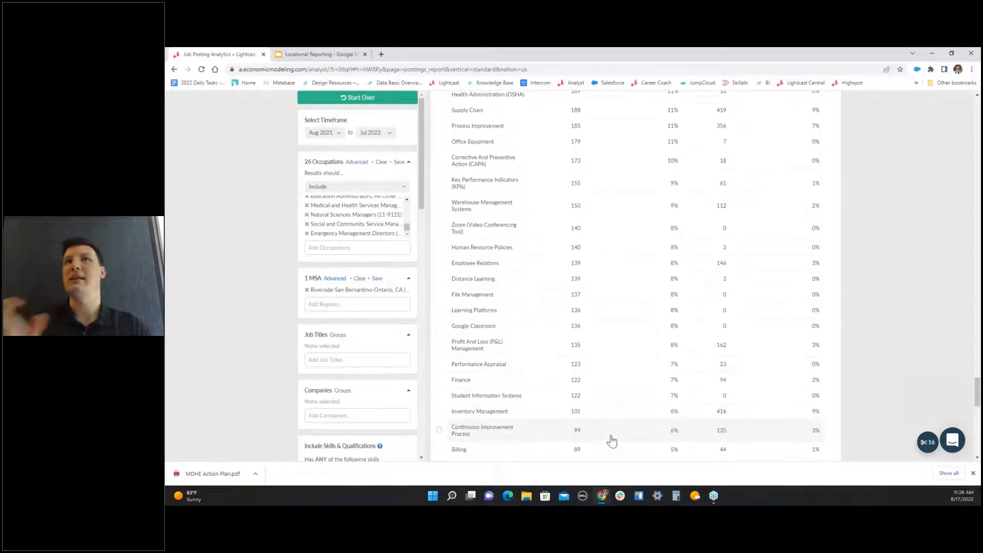
scroll(785, 410, "down", 1)
scroll(786, 411, "down", 1)
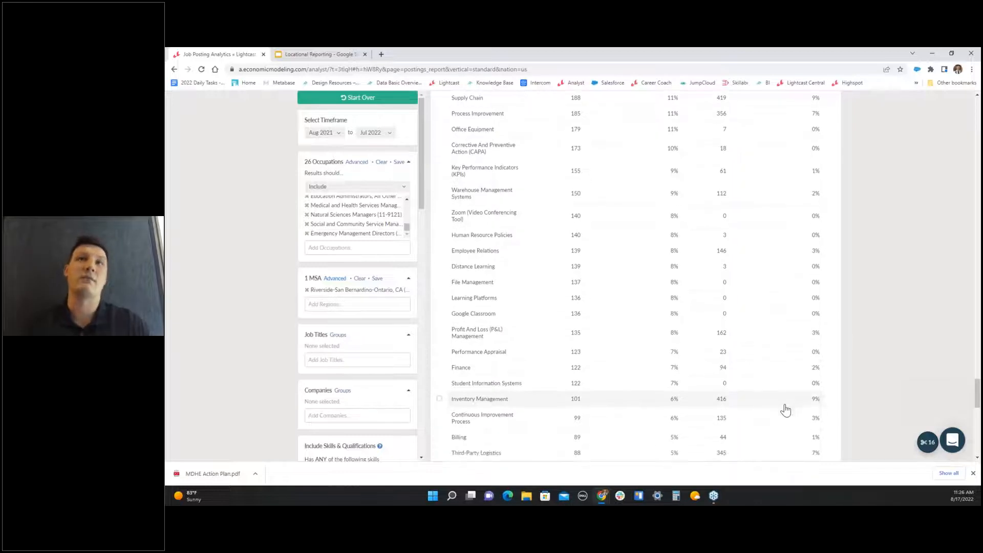
scroll(769, 394, "down", 2)
scroll(780, 347, "up", 1)
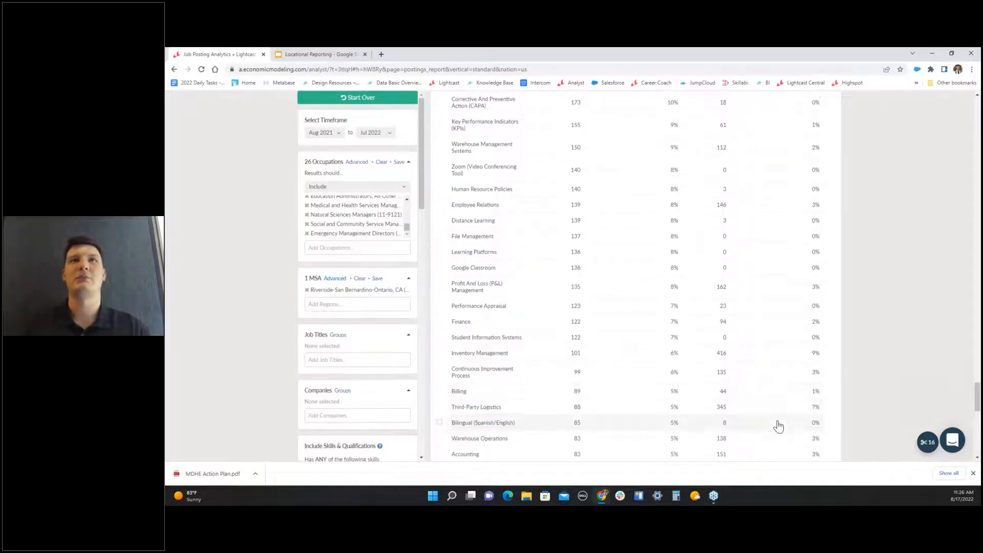
scroll(815, 428, "down", 5)
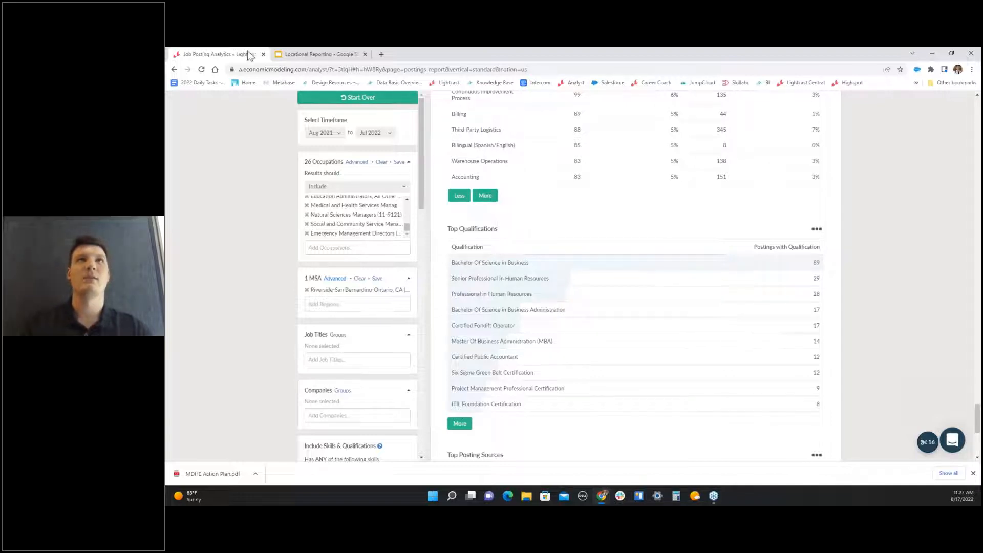
- Switch to the Locational Reporting presentation and show the Cohort Analysis slide with the Management Occupations skills chart and top companies
left_click(317, 54)
scroll(212, 408, "down", 1)
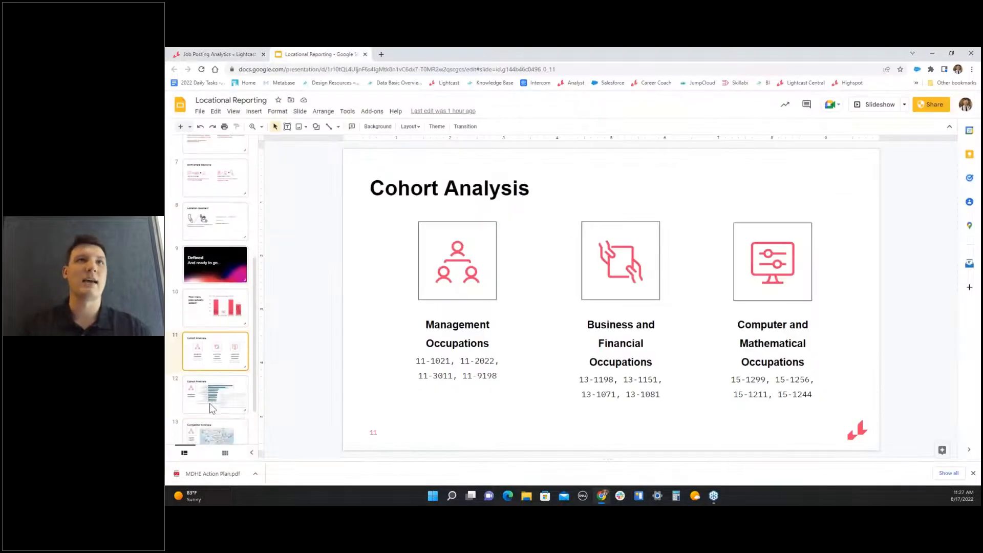
left_click(213, 408)
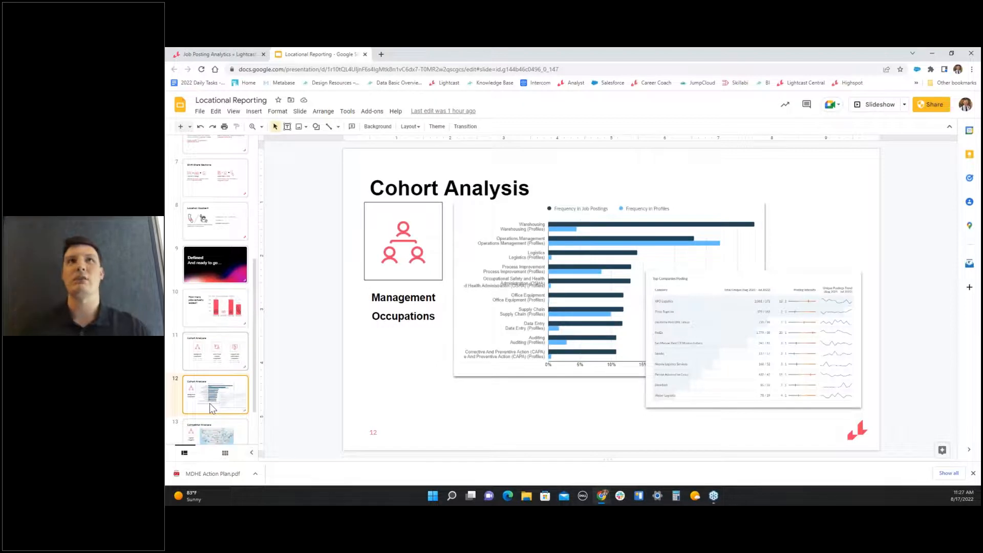
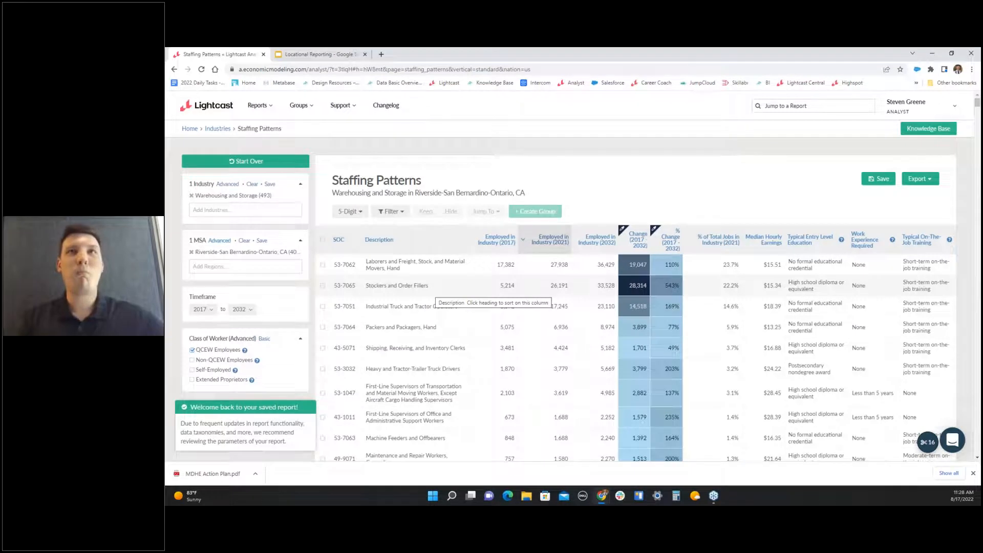
- Filter the Warehousing and Storage staffing patterns to occupations whose SOC code starts with 11
left_click(393, 212)
left_click(530, 236)
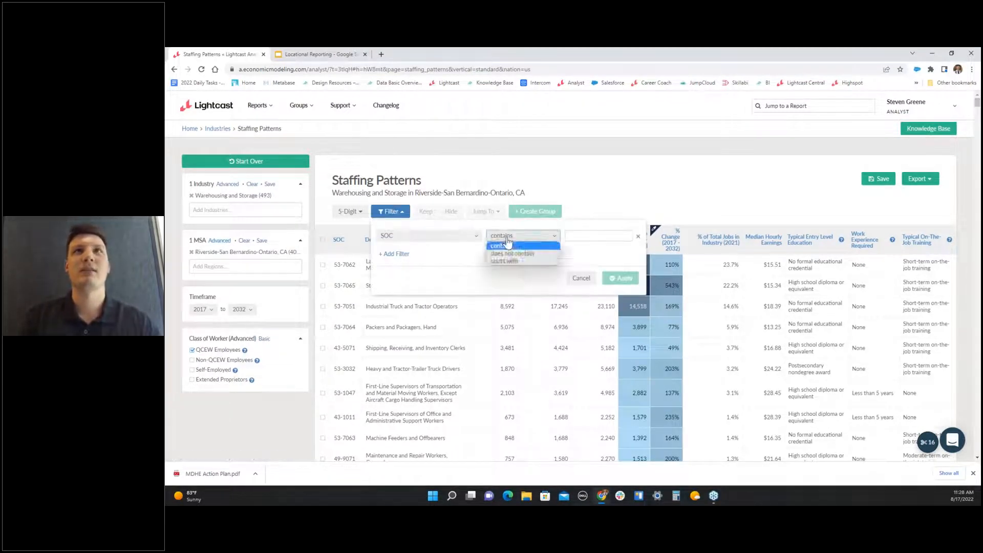
left_click(528, 261)
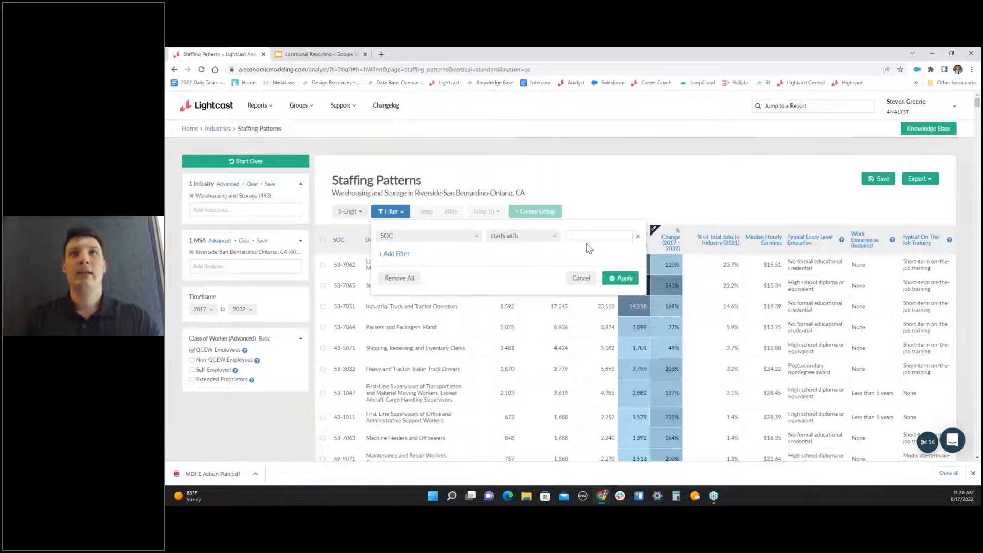
left_click(598, 239)
type("11")
left_click(621, 278)
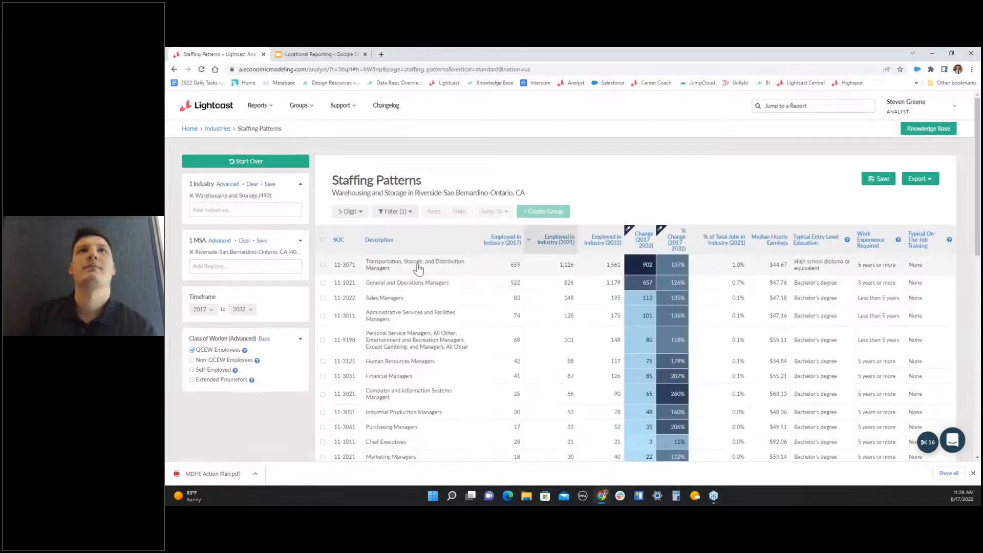
- Select all the filtered management occupations and open them in the Occupation Overview report
left_click(322, 241)
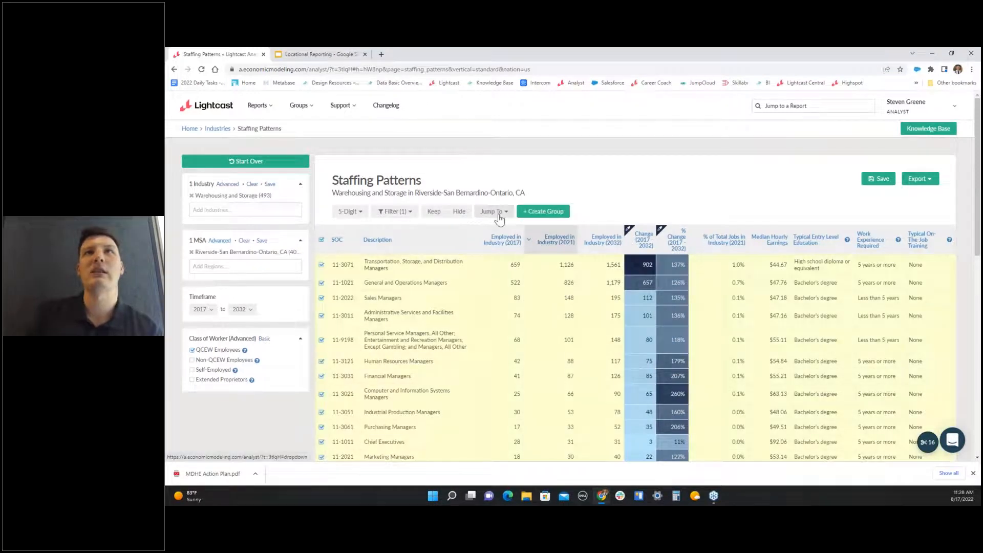
left_click(493, 211)
right_click(502, 234)
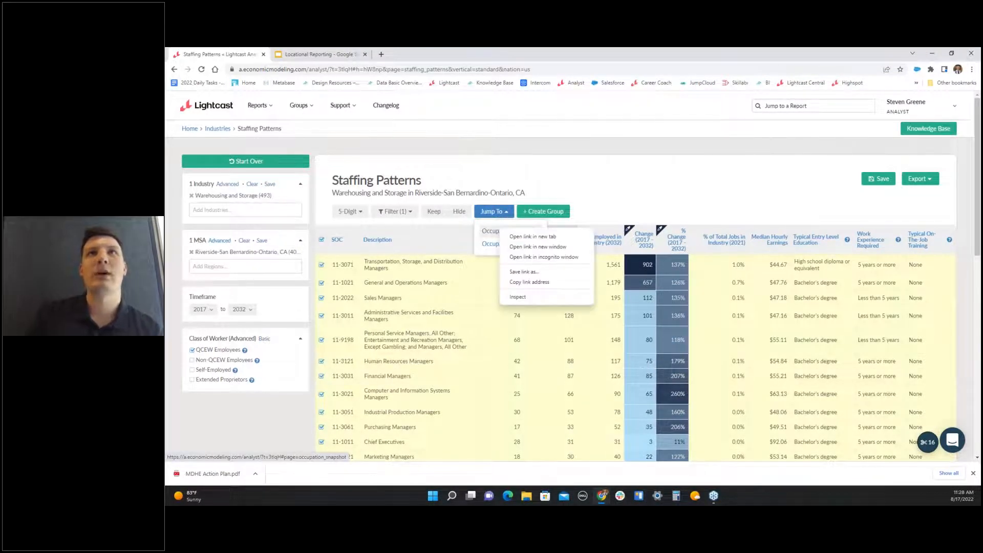
key("Escape")
left_click(490, 231)
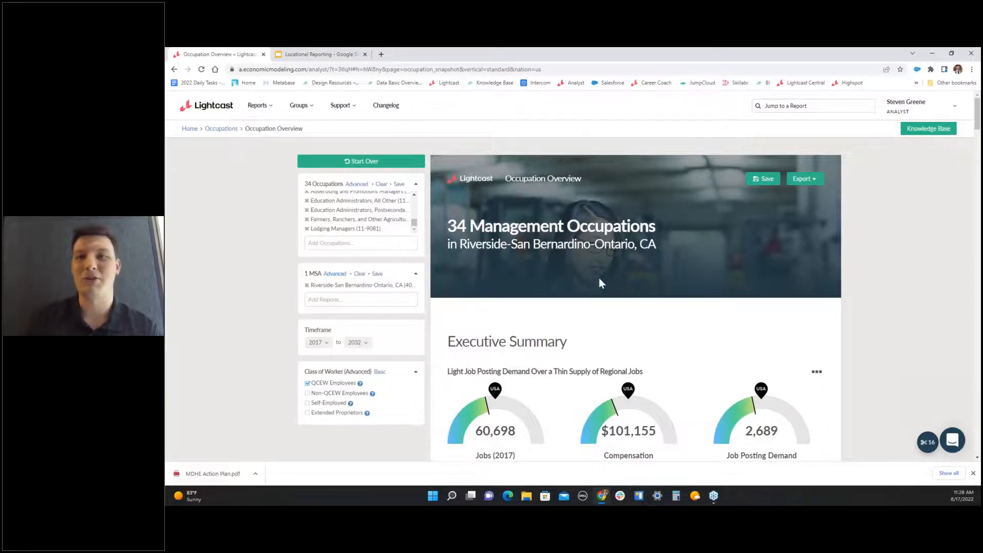
- Replace the Riverside-San Bernardino-Ontario region with United States (0) in the Occupation Overview
scroll(635, 360, "down", 10)
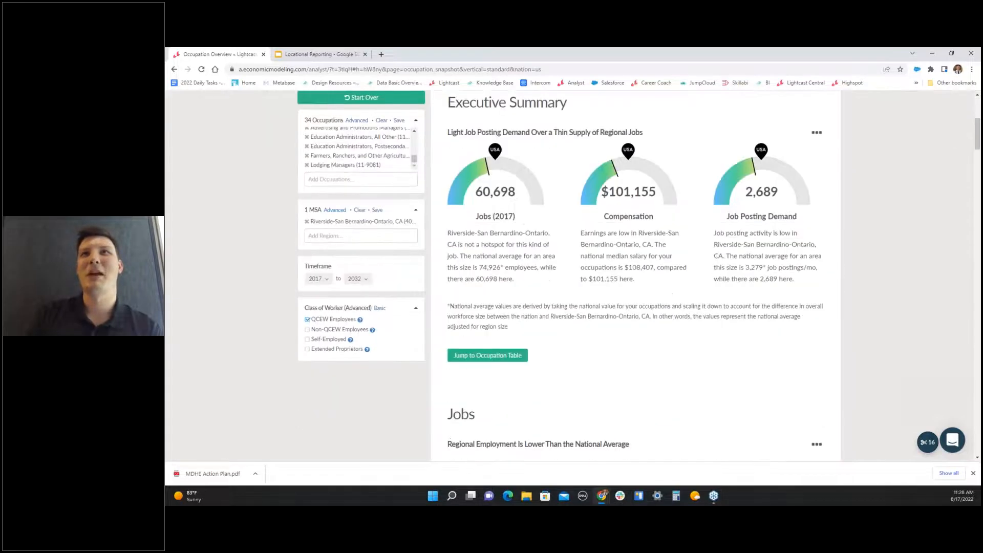
scroll(724, 256, "up", 1)
scroll(724, 256, "down", 2)
scroll(597, 302, "up", 1)
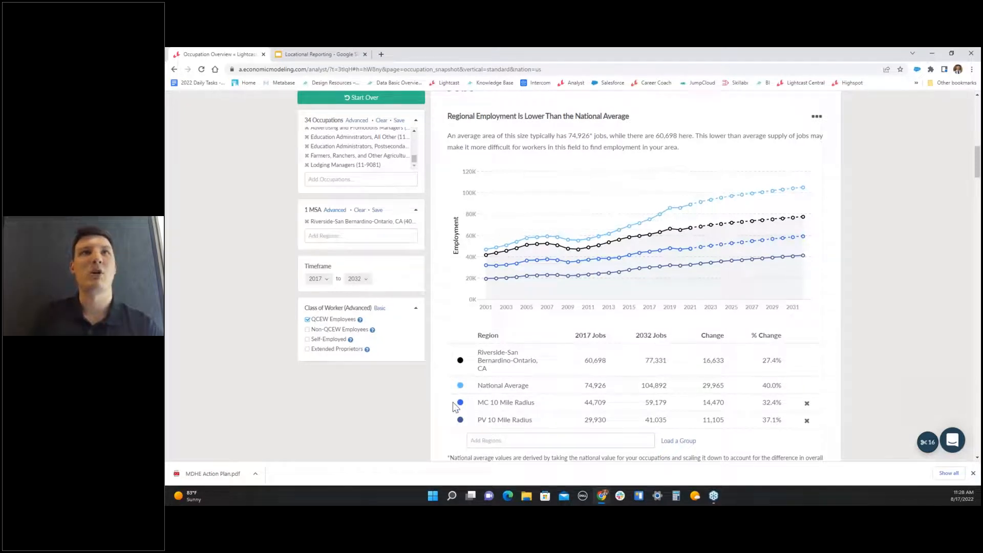
left_click(306, 223)
left_click(324, 235)
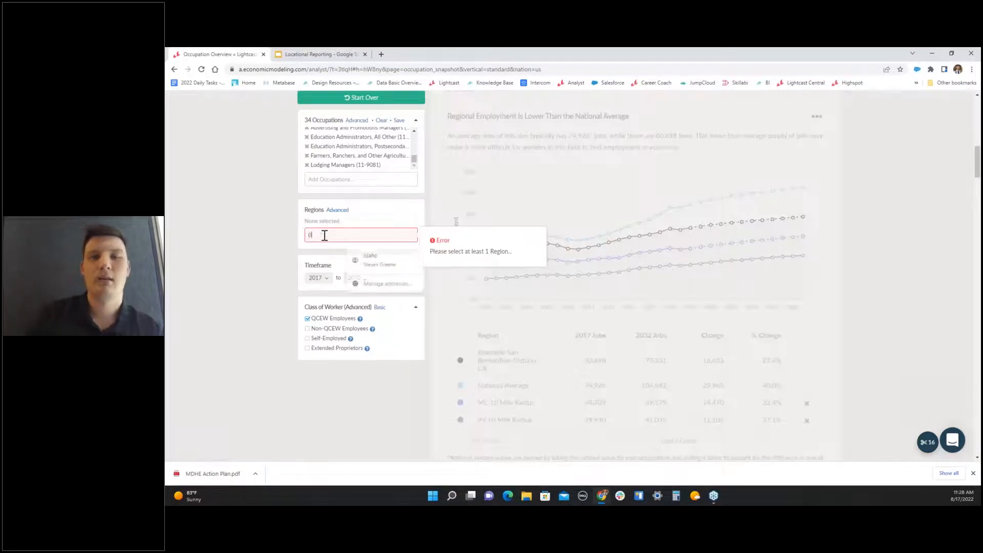
type("0")
left_click(336, 264)
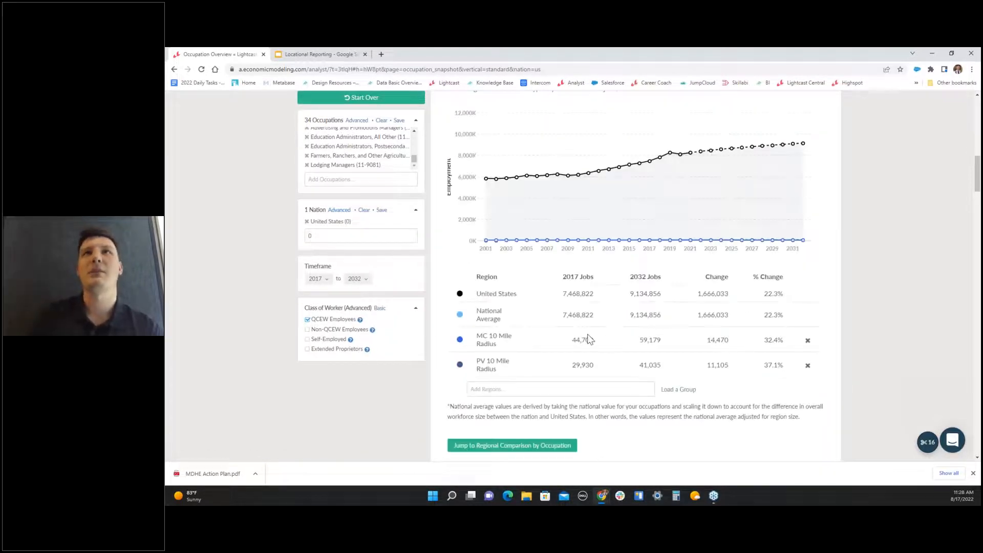
- Remove the MC 10 Mile Radius comparison region and open Occupations by Location from the Regional Breakdown
scroll(571, 304, "down", 1)
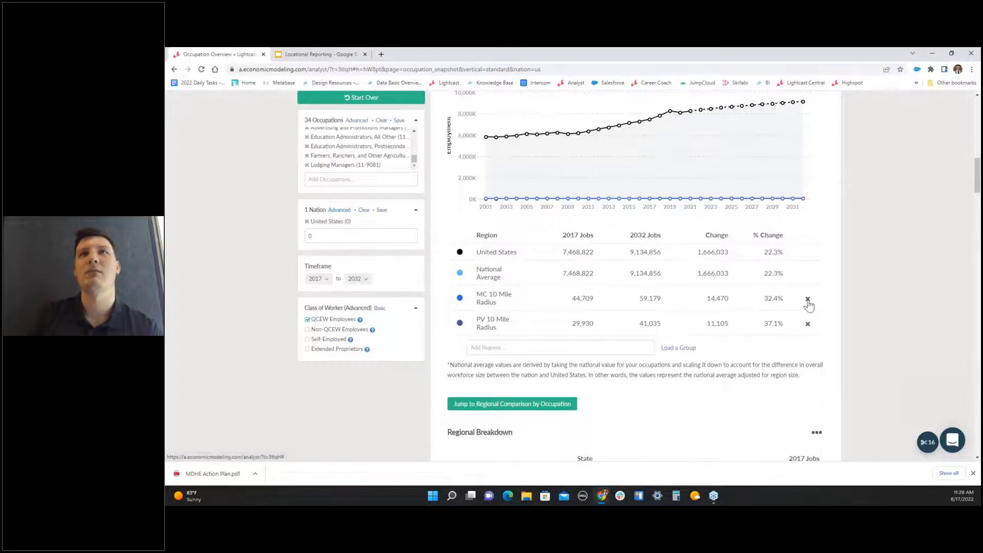
scroll(749, 384, "down", 6)
scroll(749, 384, "up", 7)
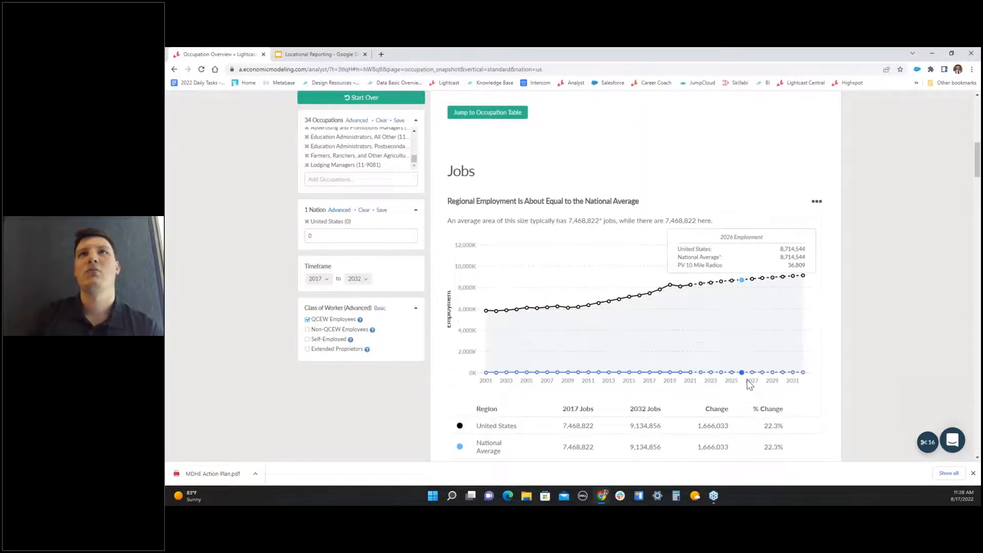
scroll(749, 384, "down", 7)
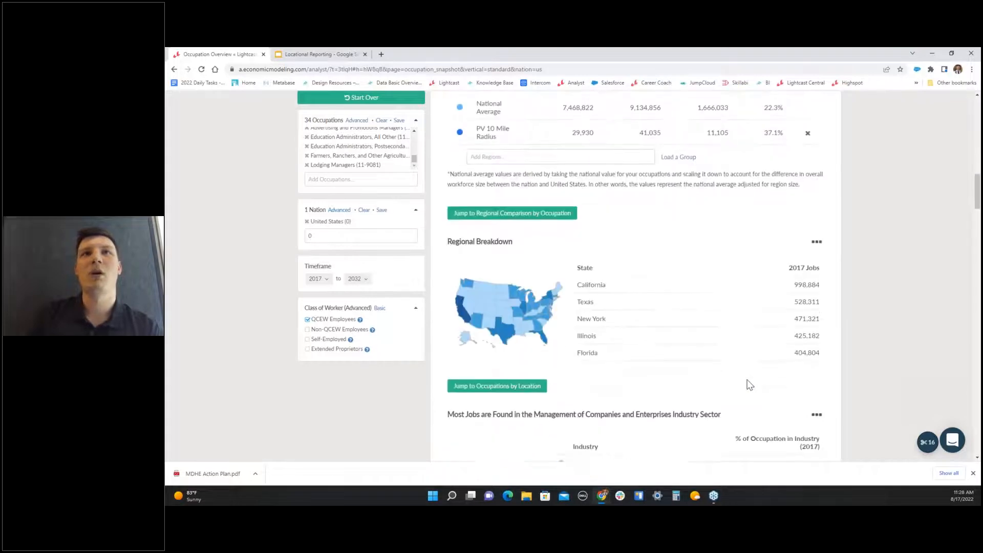
left_click(508, 389)
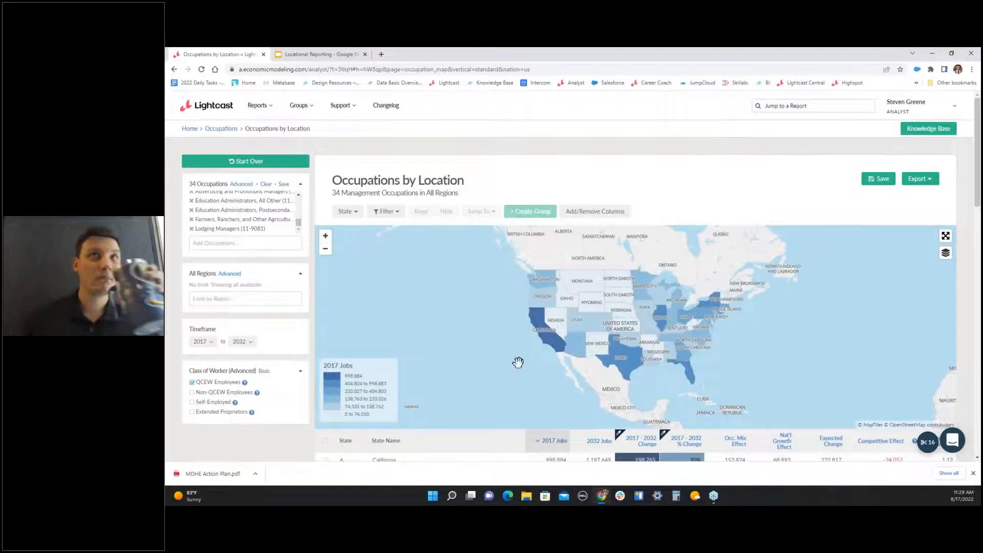
- Break Occupations by Location down by MSA and examine the metro areas' jobs, growth, competitive effect and 2032 location quotient
left_click(348, 211)
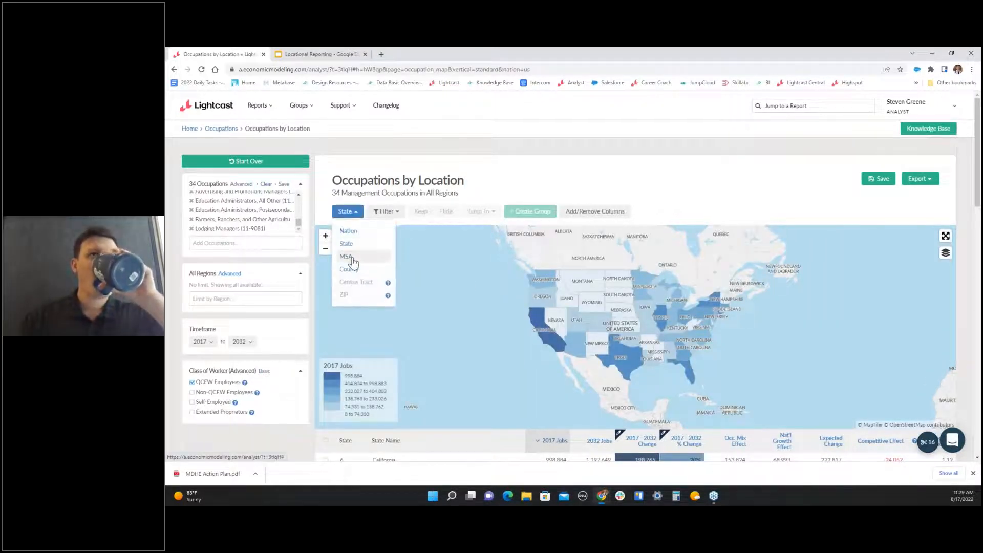
left_click(353, 259)
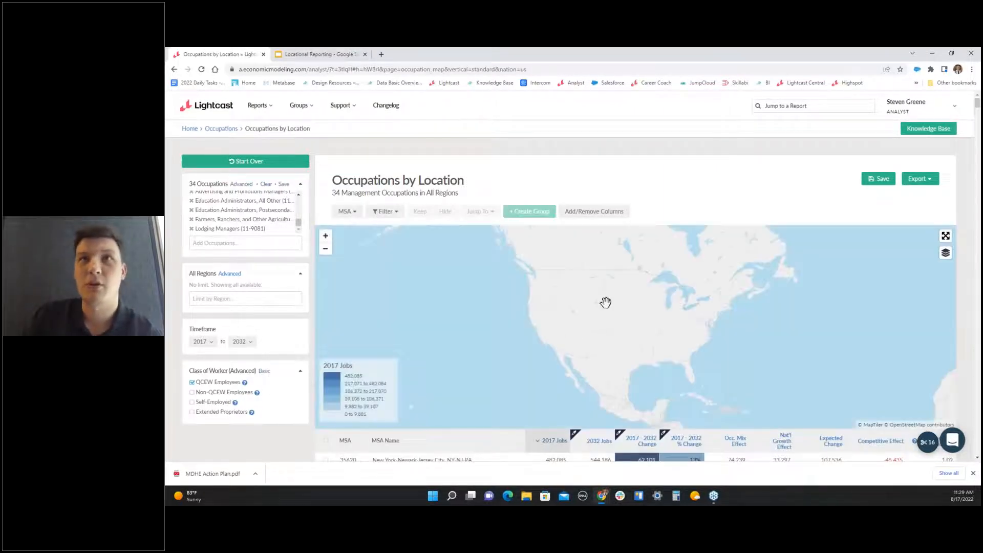
scroll(571, 307, "down", 2)
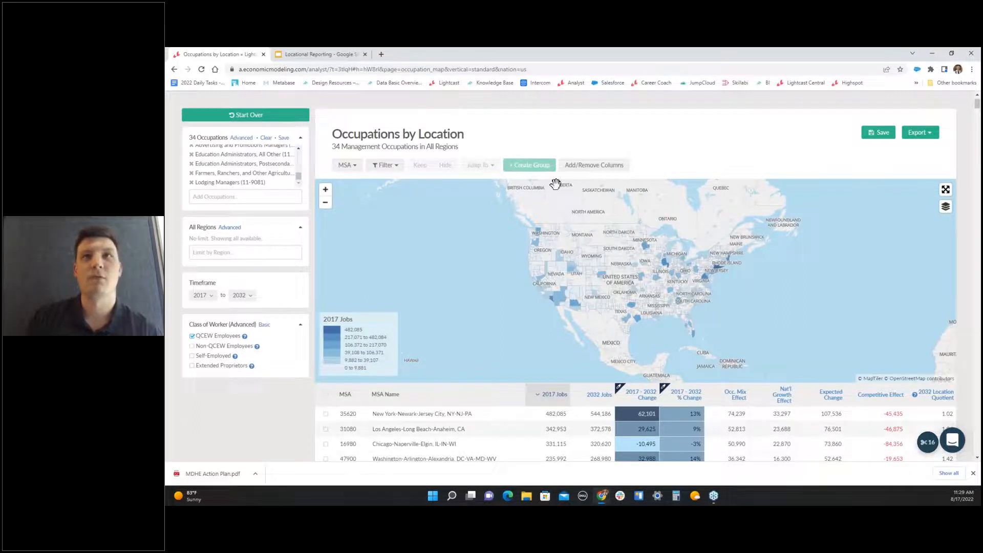
scroll(556, 183, "up", 2)
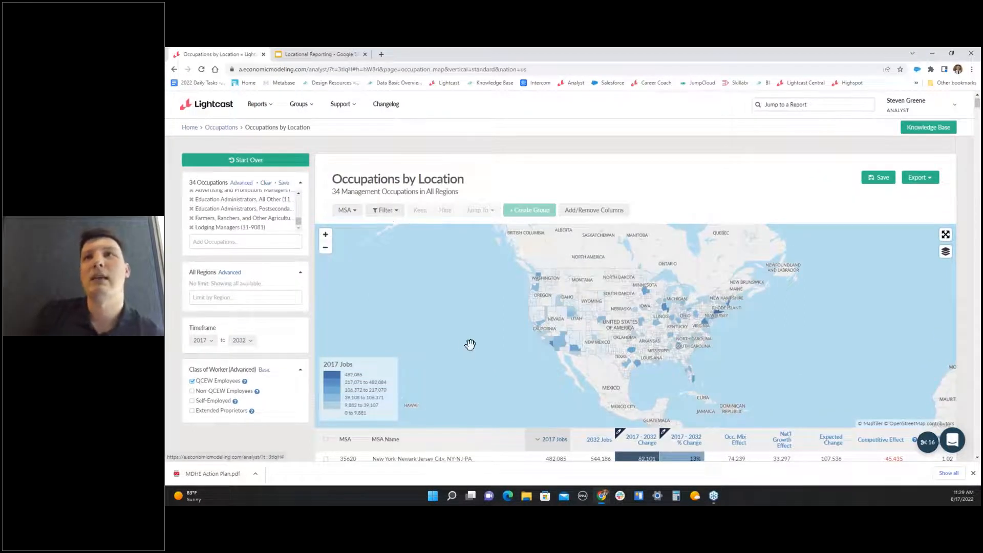
scroll(470, 342, "down", 6)
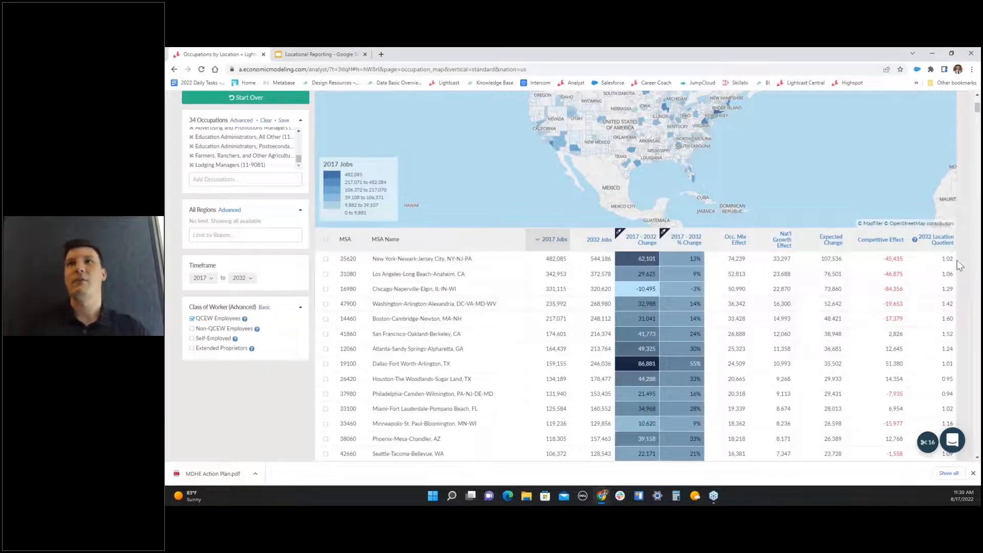
scroll(948, 307, "down", 1)
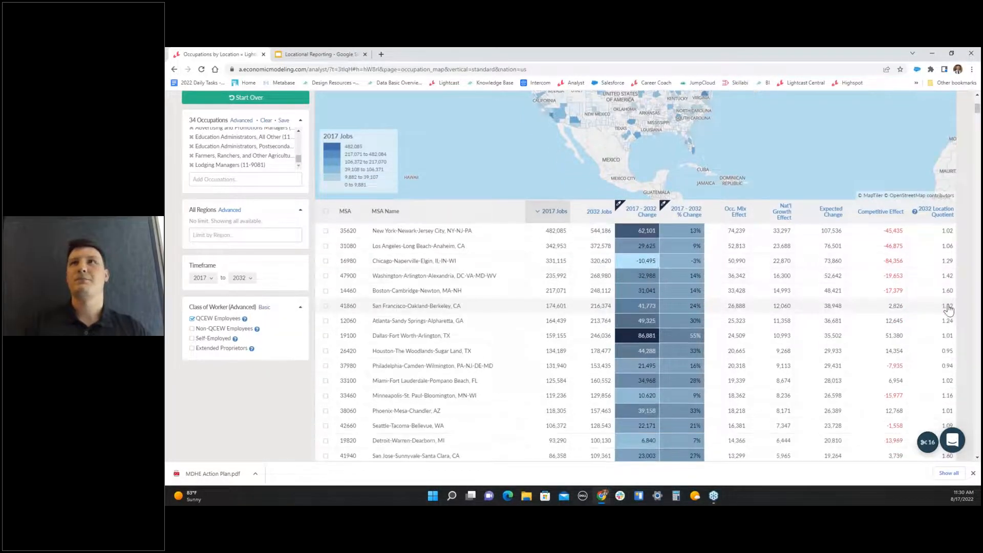
scroll(949, 308, "up", 1)
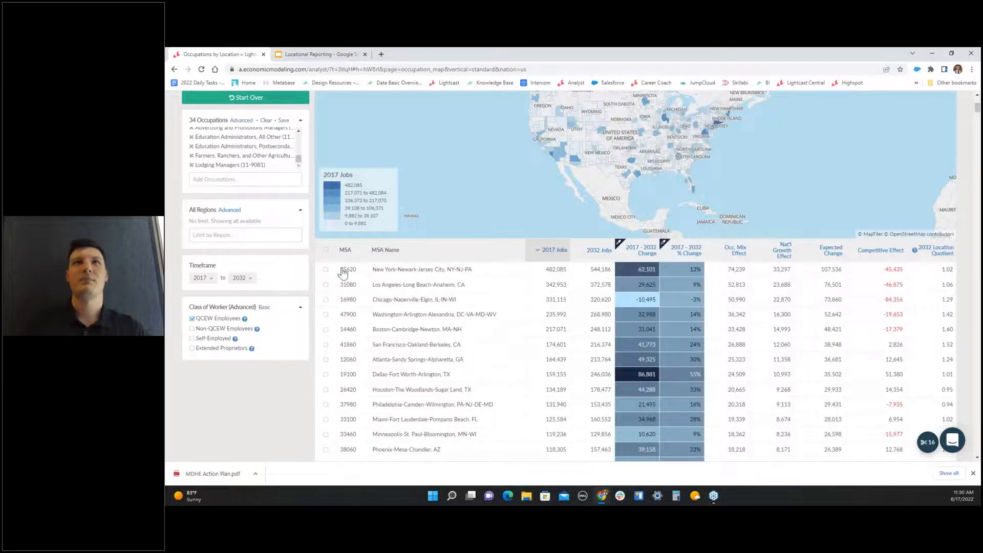
- Set up a filter on the Occupations by Location table for 2017 - 2032 Change greater than or equal to 1000
scroll(371, 196, "up", 3)
left_click(385, 150)
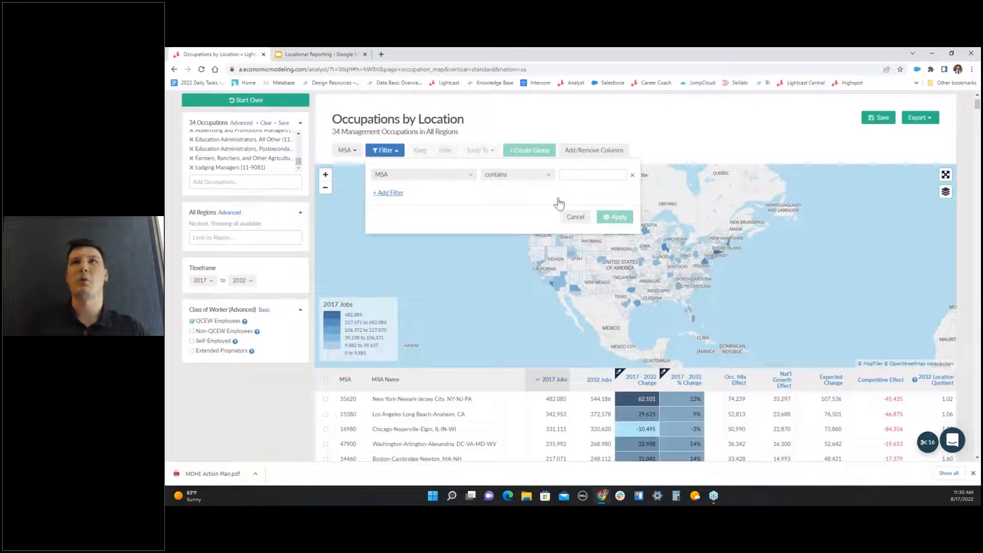
left_click(436, 175)
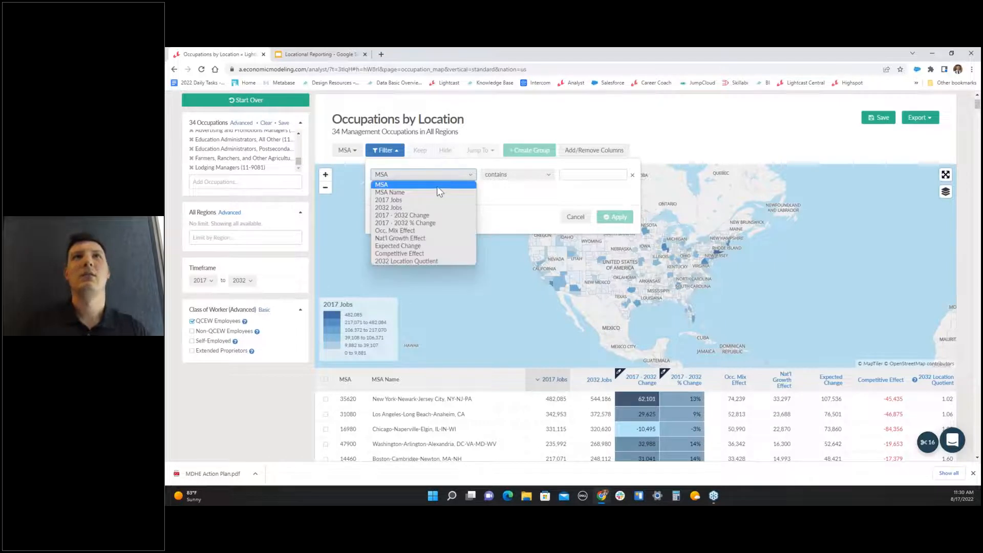
left_click(426, 215)
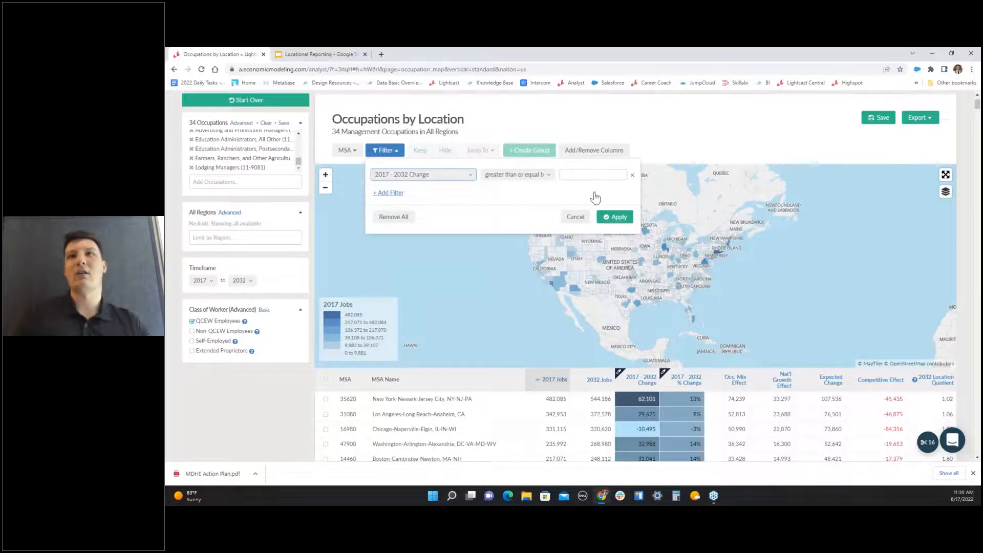
left_click(595, 177)
type("1000")
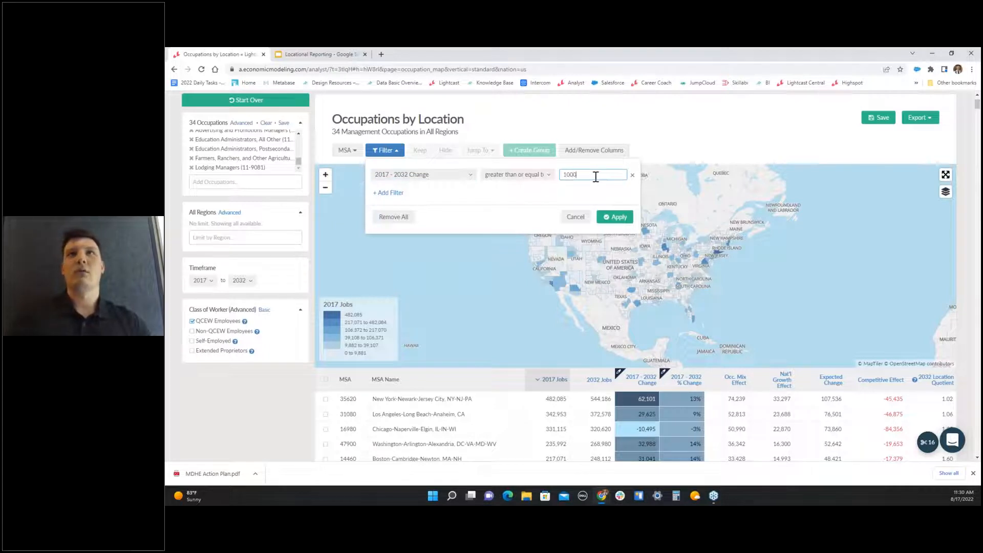
- Add a second filter condition, AND Competitive Effect greater than or equal to 1000, and apply the filters
left_click(392, 193)
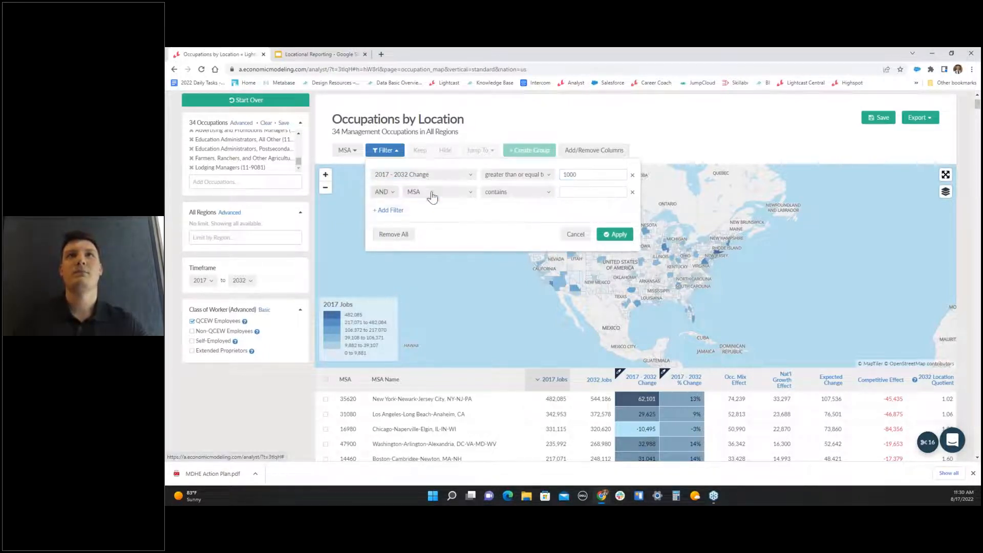
left_click(459, 193)
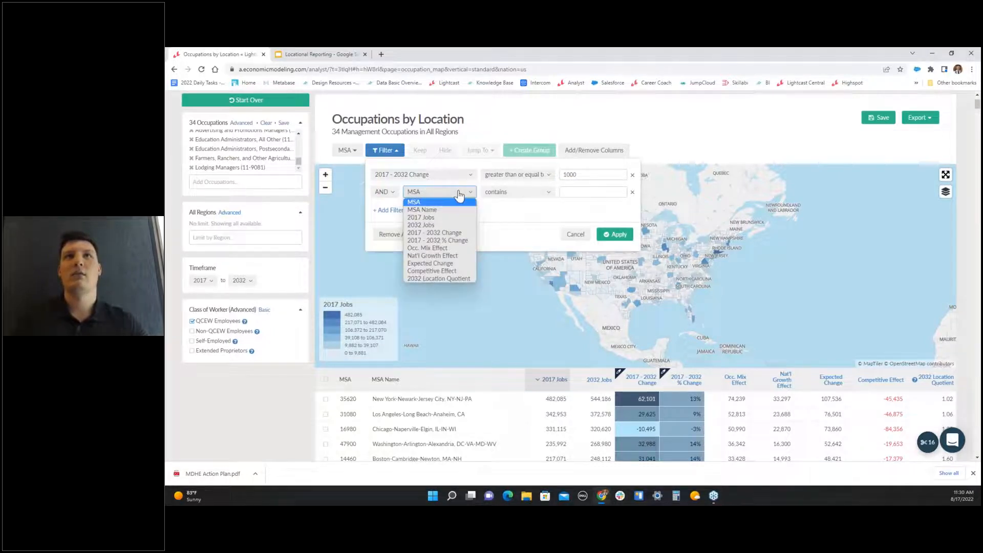
left_click(459, 272)
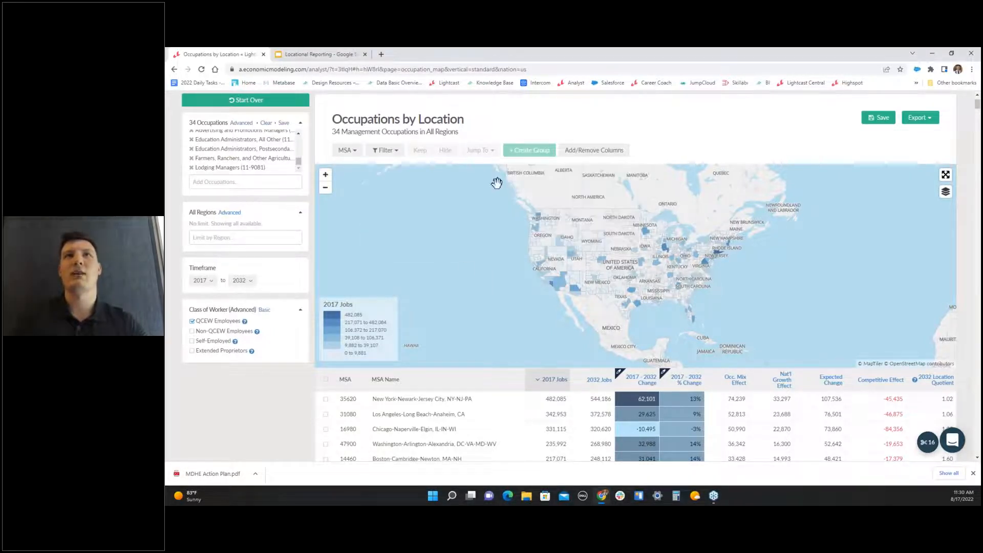
left_click(385, 150)
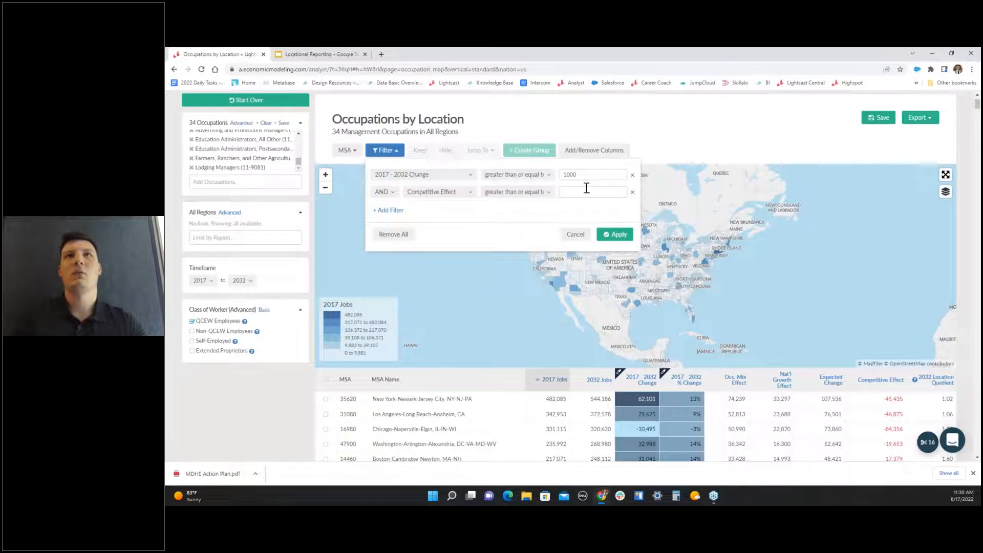
left_click(577, 192)
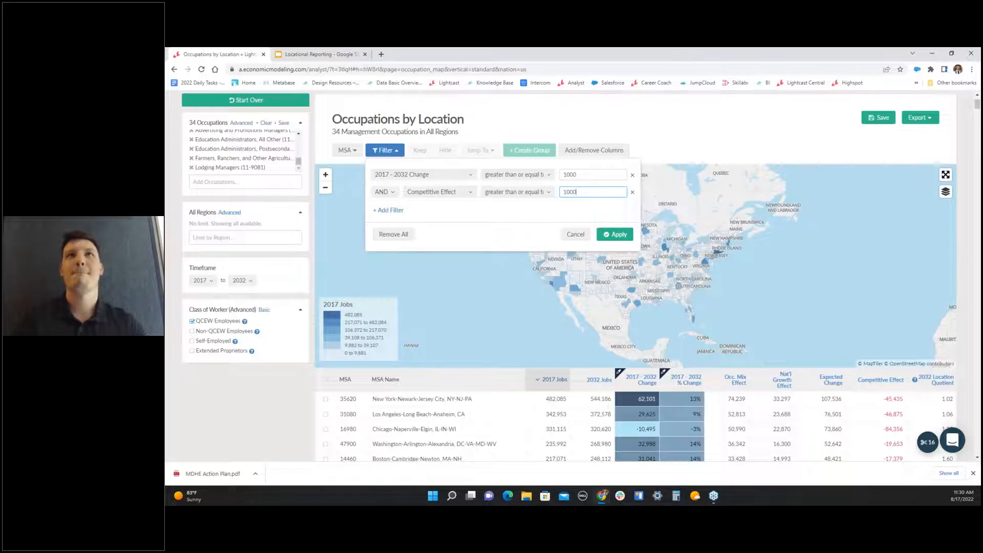
left_click(609, 234)
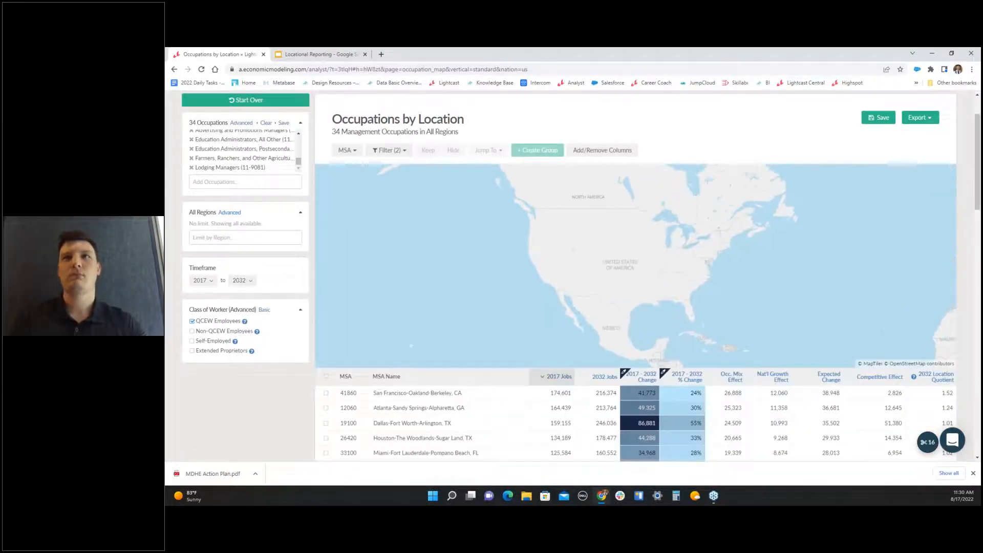
- Examine the filtered metro areas' job counts, 2017 - 2032 growth and competitive effect down to the table's totals
scroll(785, 391, "down", 3)
scroll(785, 391, "down", 3)
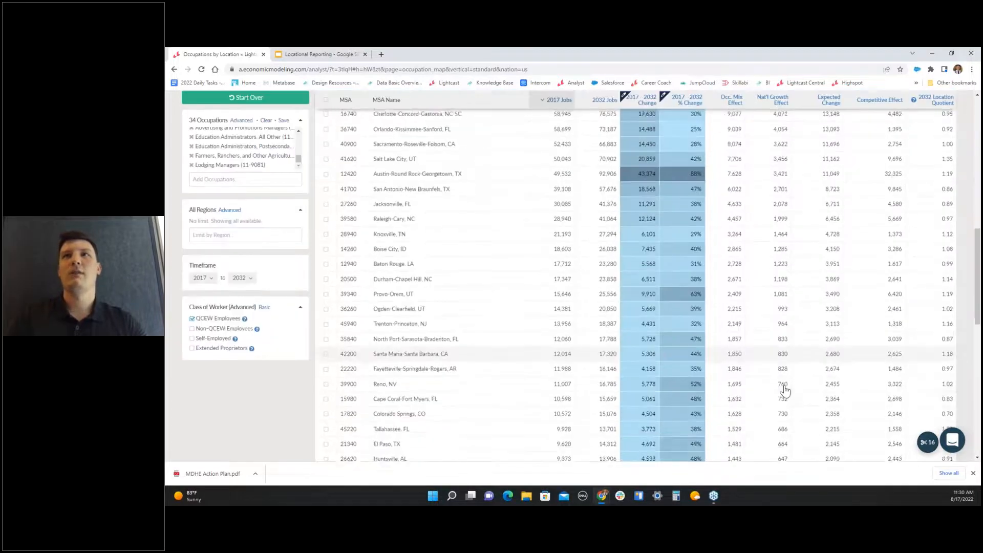
scroll(786, 391, "up", 3)
scroll(785, 391, "down", 9)
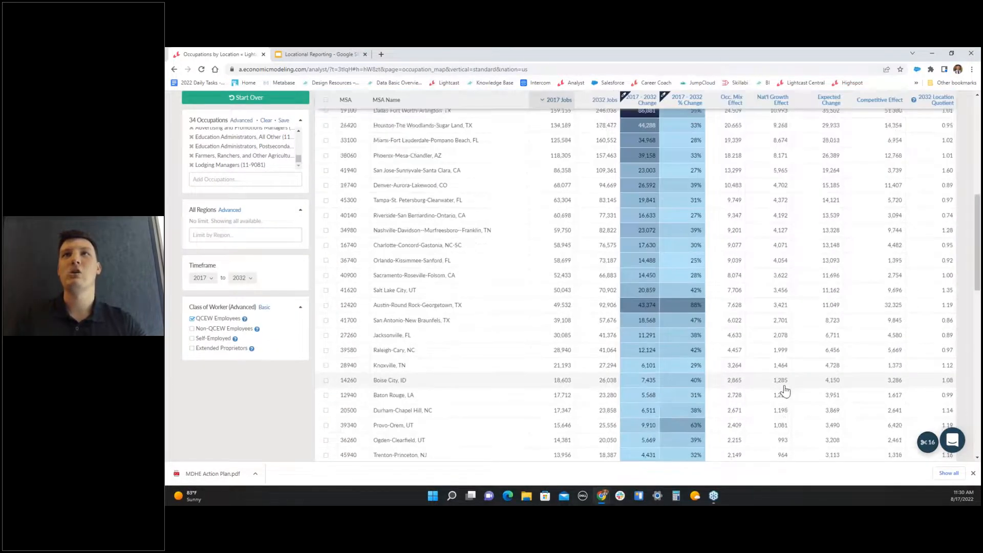
scroll(785, 390, "down", 5)
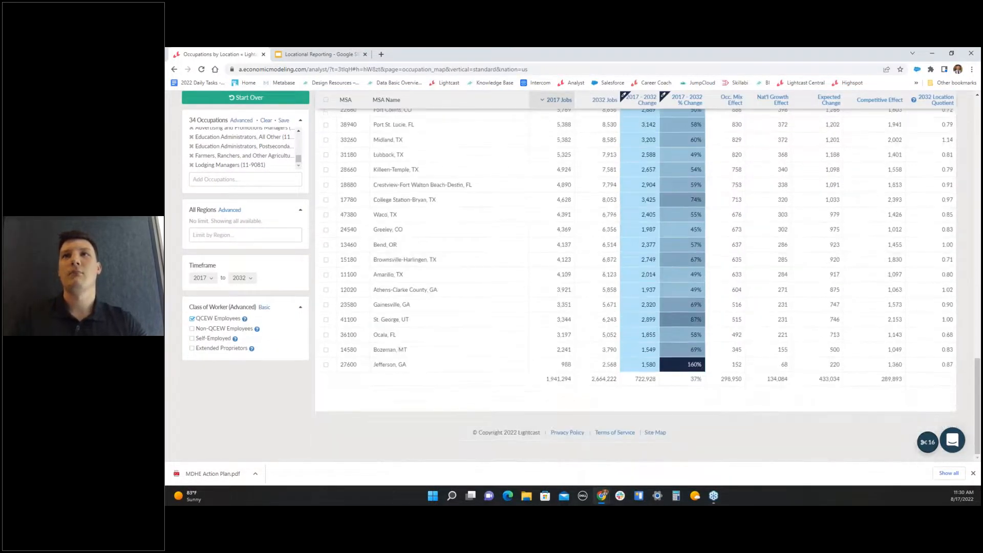
scroll(786, 391, "up", 3)
scroll(635, 277, "up", 12)
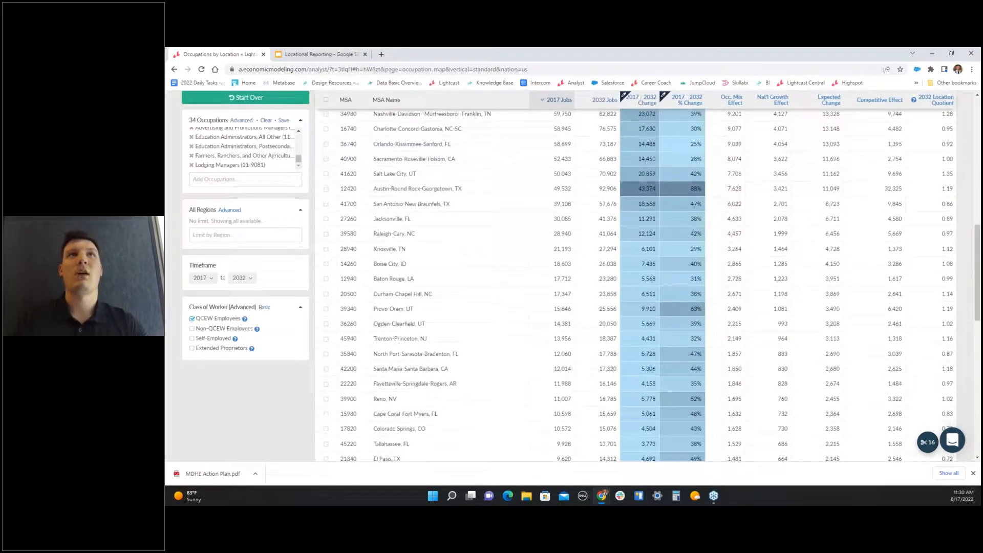
scroll(635, 277, "up", 2)
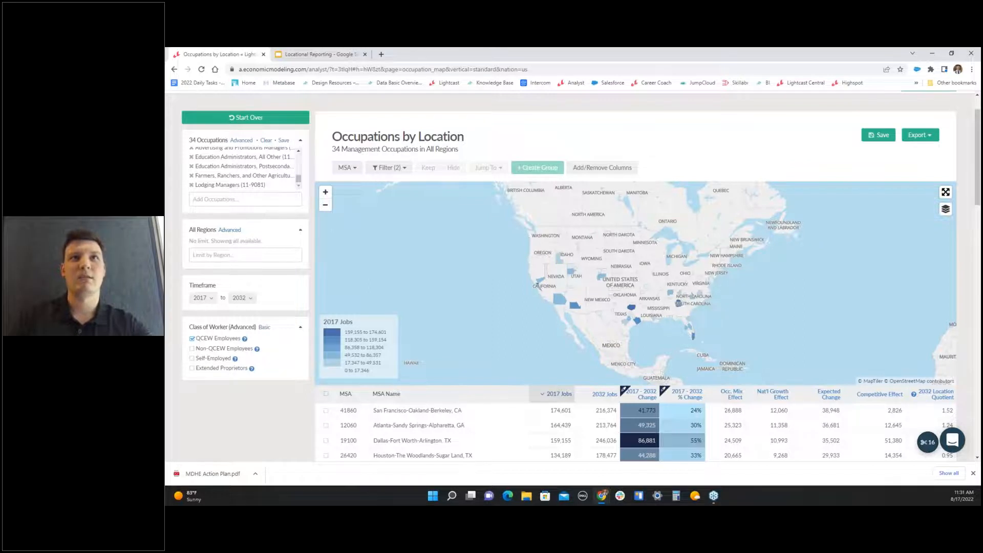
- Select all the filtered MSAs and open them in the Occupation Overview report
left_click(326, 393)
left_click(488, 167)
left_click(490, 188)
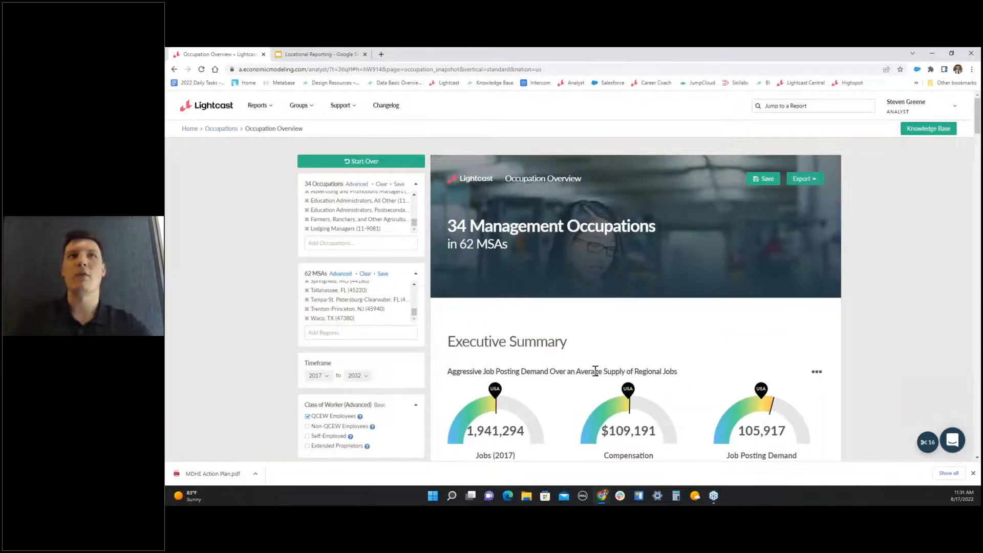
- Review the Occupation Overview's executive summary, jobs trend, regional breakdown, industry mix, compensation and monthly postings versus hires
scroll(564, 374, "down", 1)
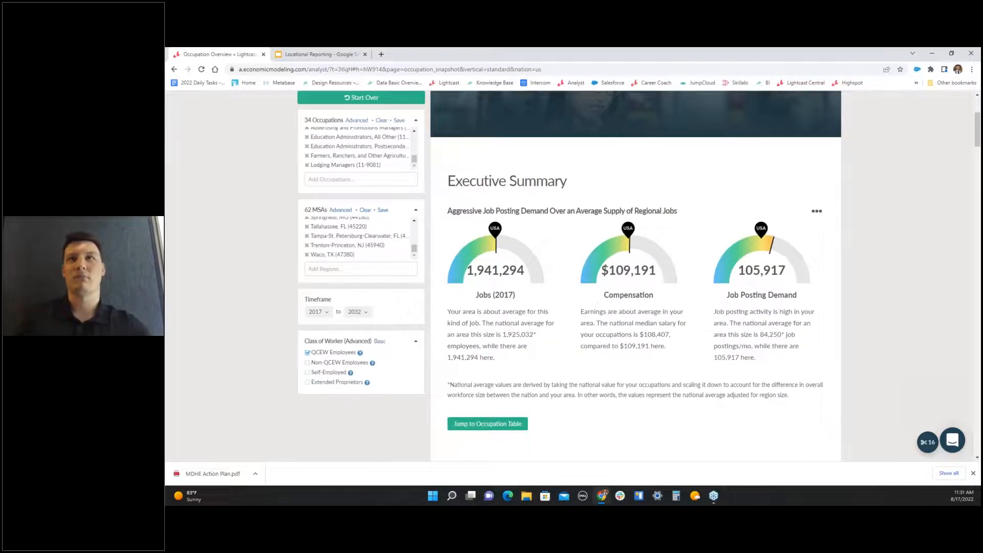
scroll(598, 277, "down", 6)
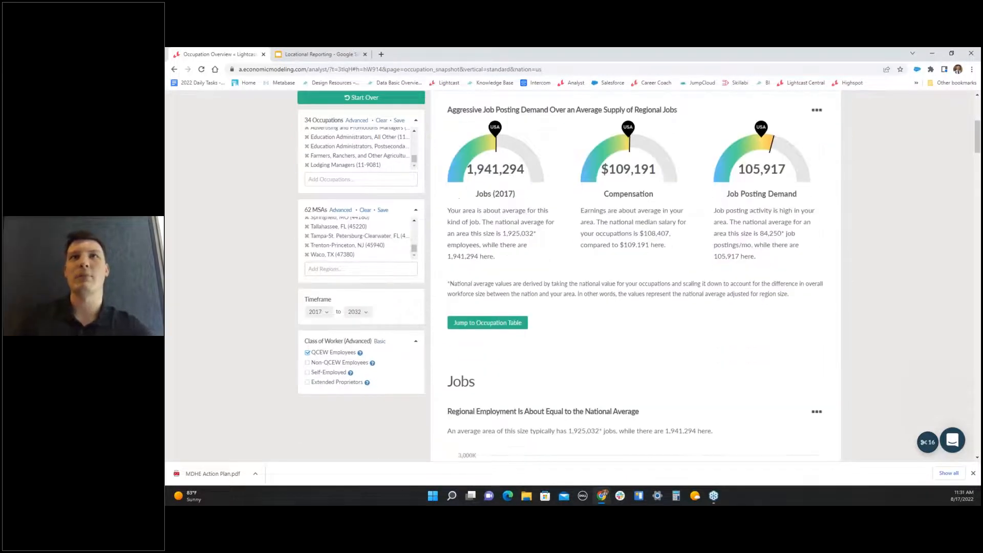
scroll(599, 267, "down", 2)
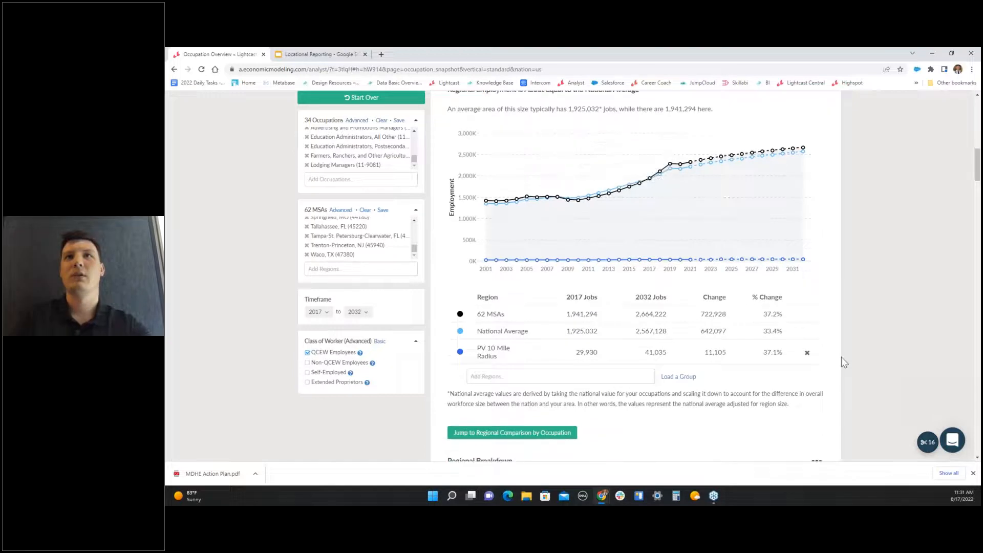
scroll(732, 428, "down", 5)
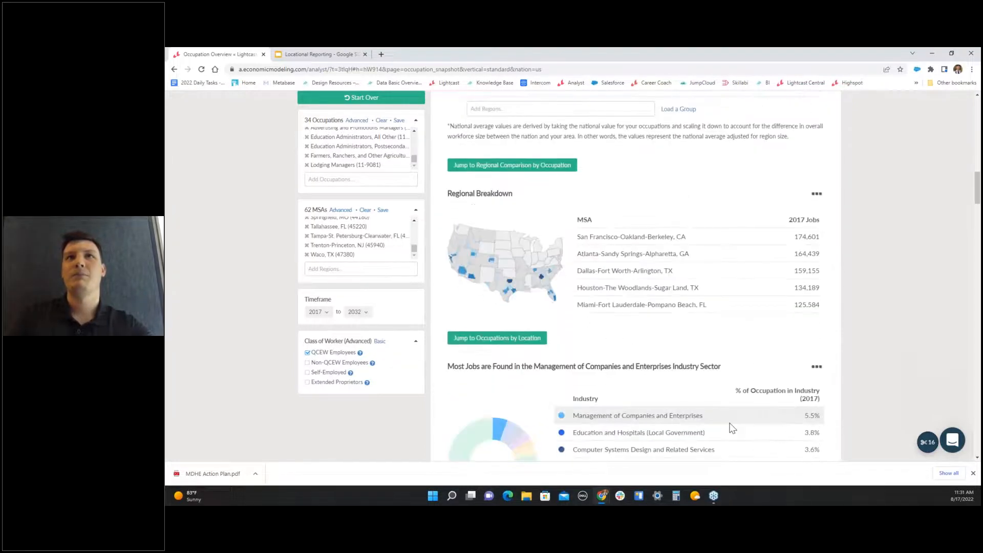
scroll(718, 393, "down", 7)
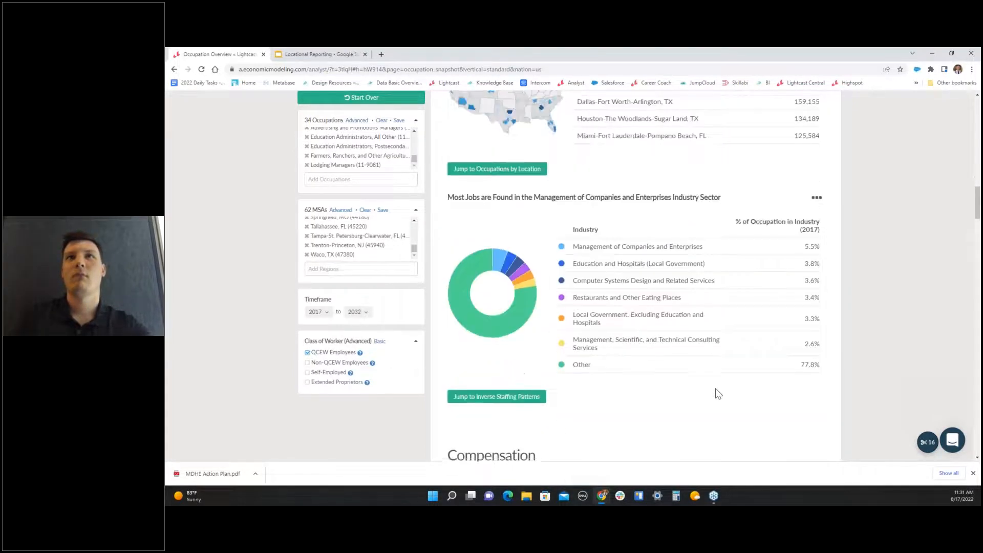
scroll(718, 393, "up", 4)
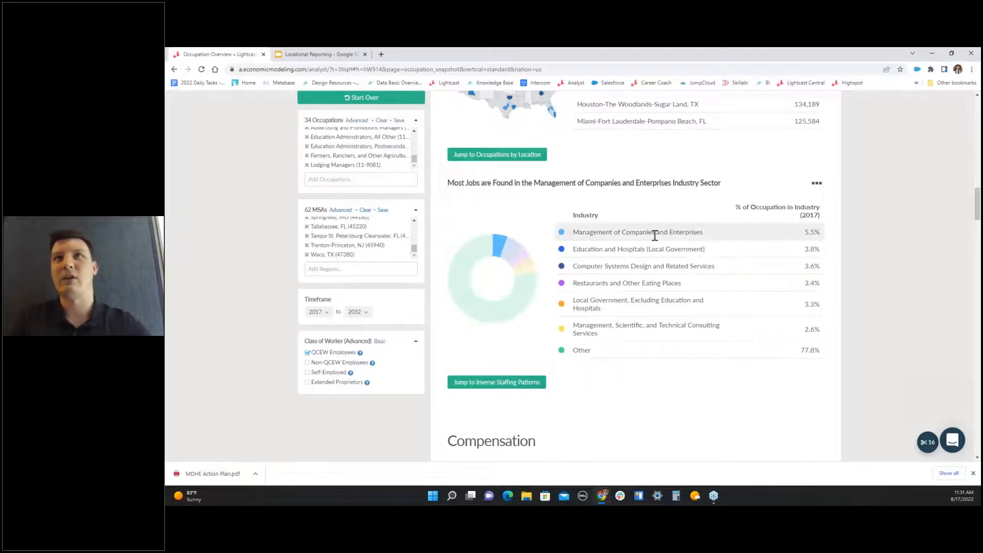
scroll(700, 400, "down", 3)
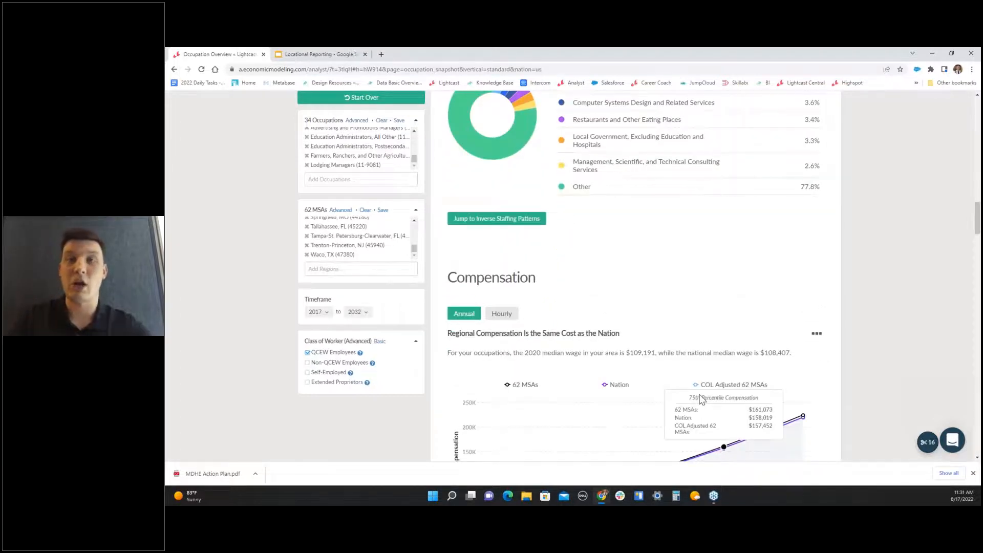
scroll(702, 399, "down", 15)
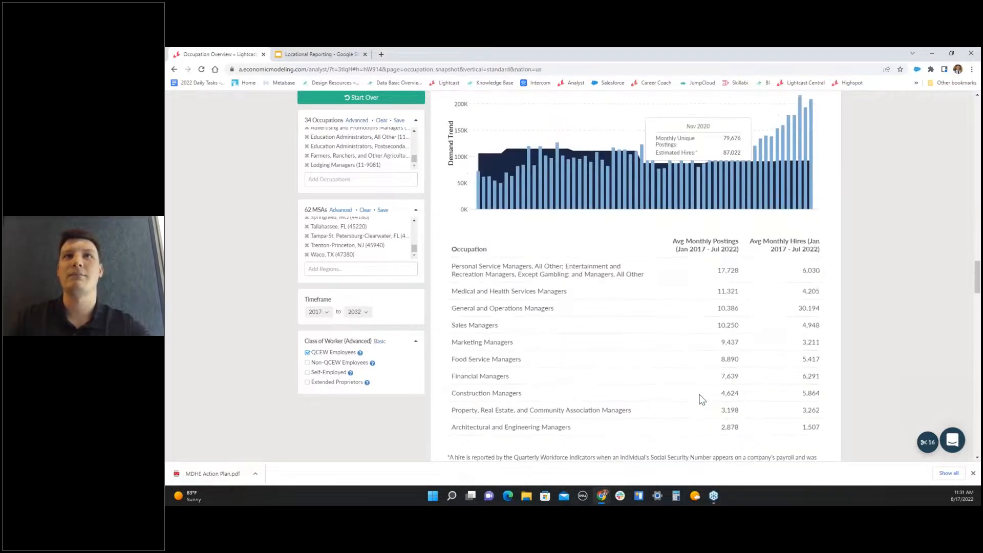
- Open Job Posting Analytics for these occupations and MSAs and include only the Transportation and Warehousing (48) industry sector
scroll(700, 400, "down", 5)
left_click(486, 293)
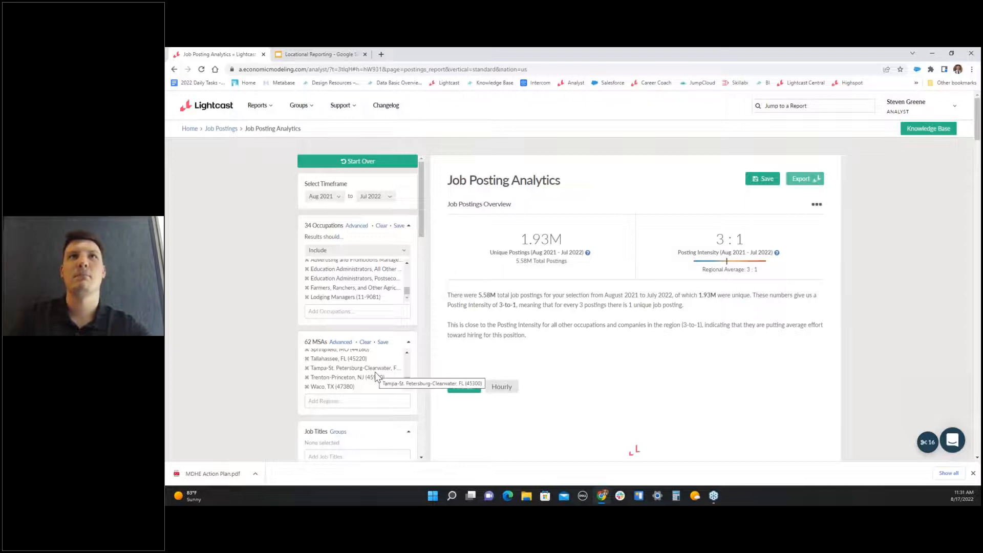
scroll(380, 415, "down", 10)
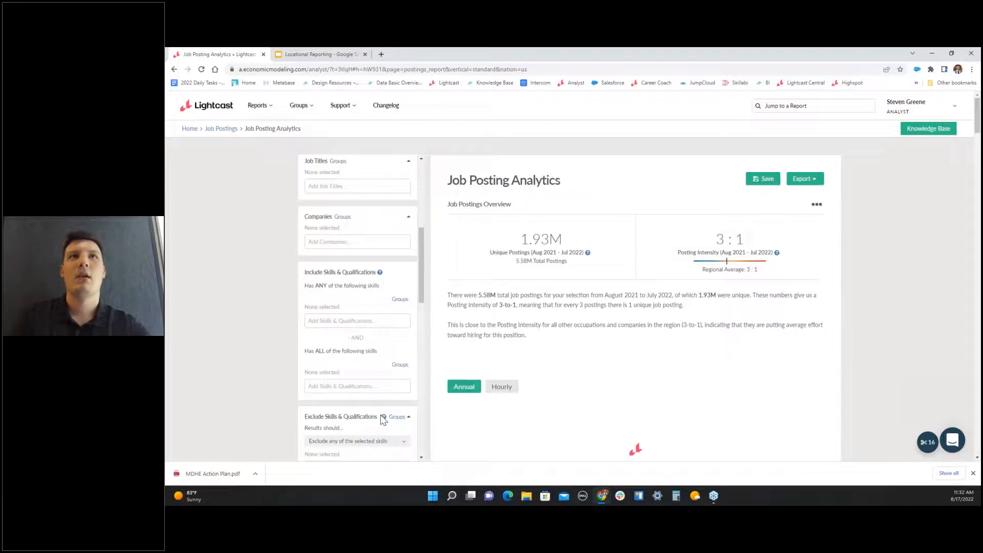
scroll(380, 415, "down", 2)
left_click(379, 324)
type("warehouse")
key("Return")
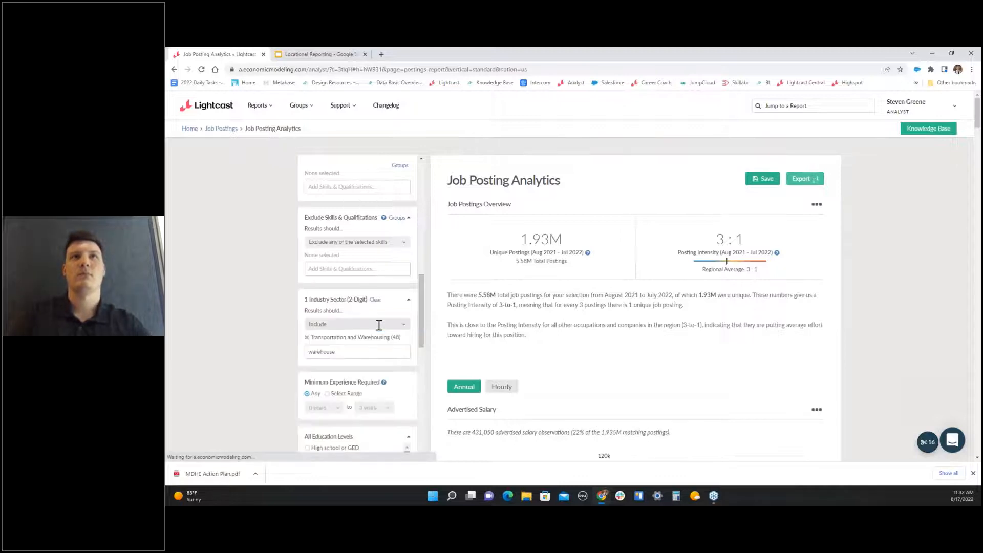
double_click(352, 352)
key("BackSpace")
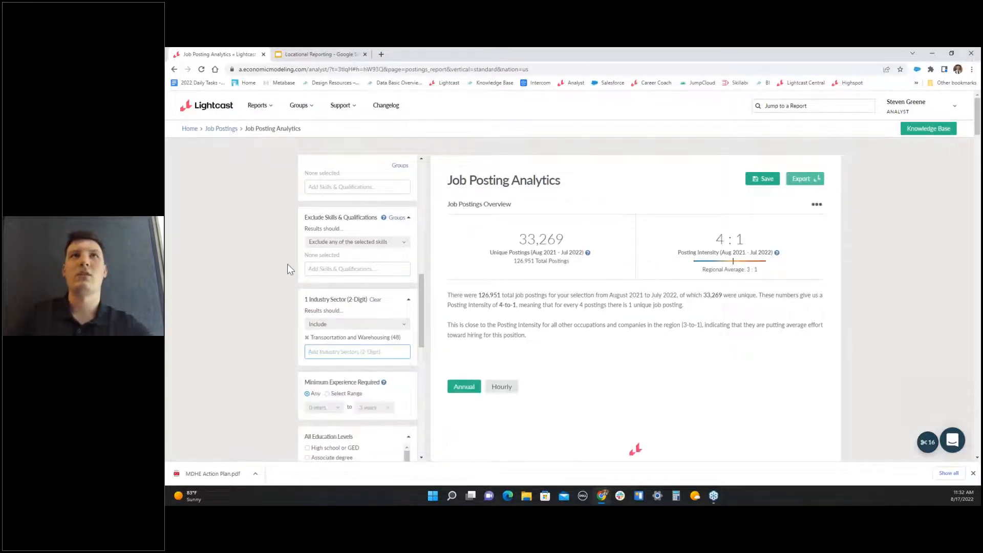
- Examine the postings' advertised salary, regional breakdown, FedEx Area Managers sample posting in Fort Mill, unique postings trend, and education and experience breakdown
scroll(353, 256, "up", 10)
scroll(367, 250, "up", 2)
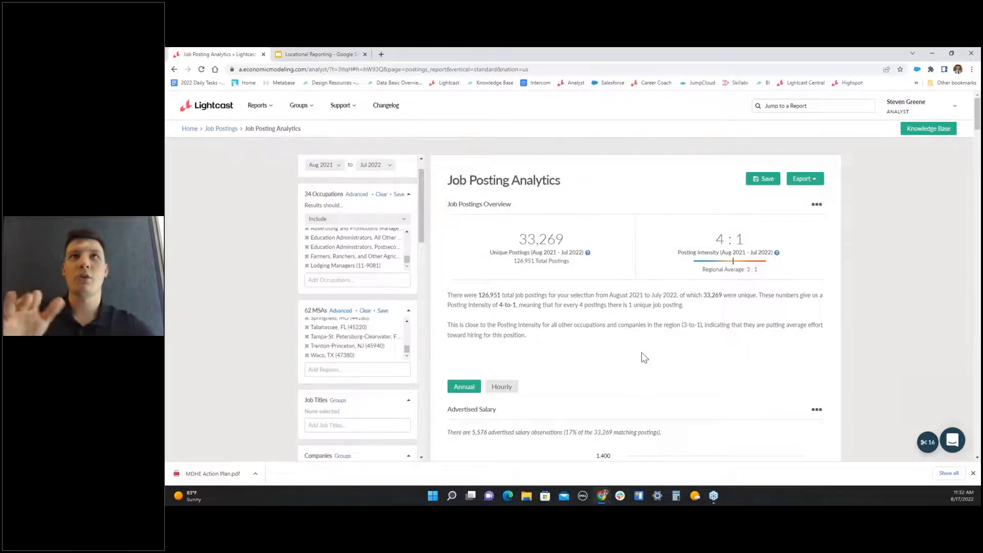
scroll(645, 357, "down", 5)
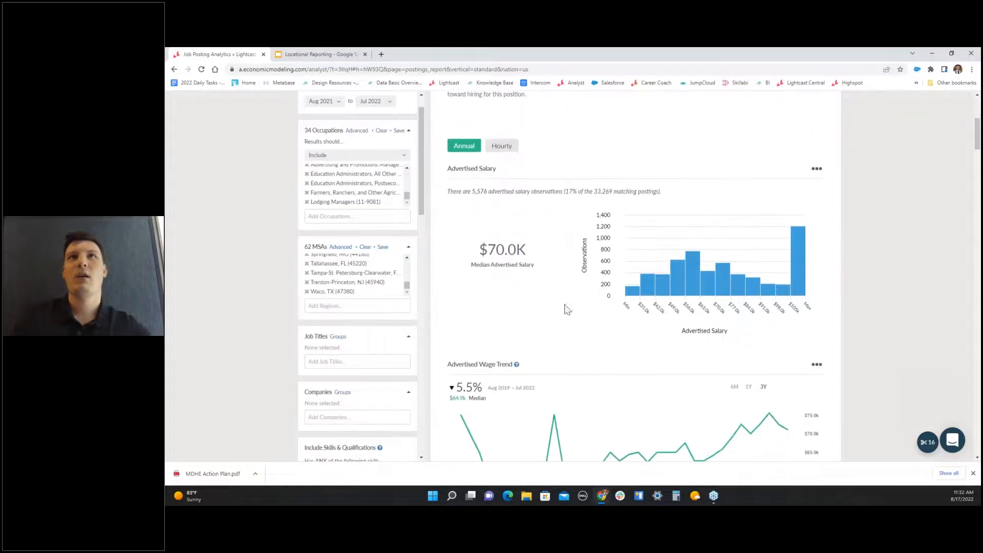
scroll(546, 322, "down", 10)
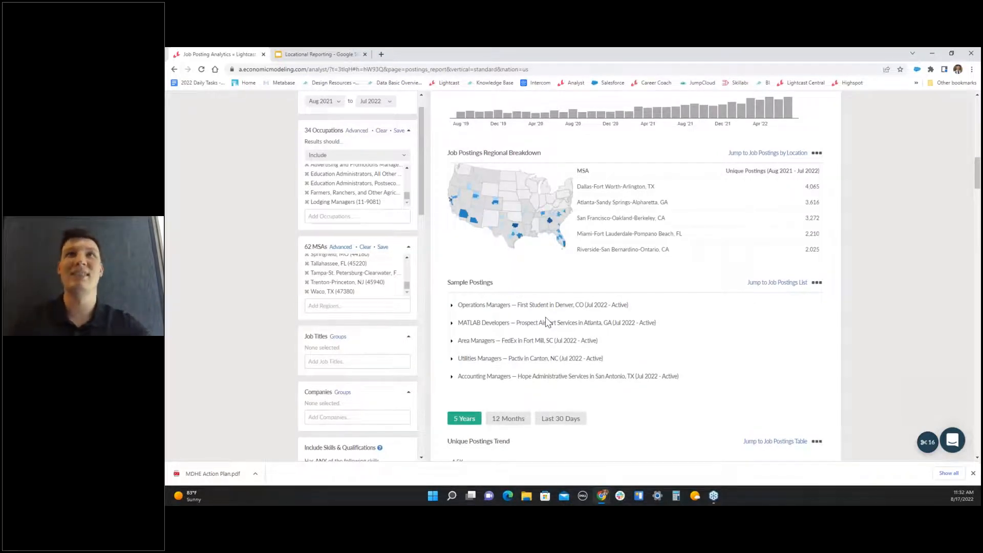
scroll(545, 318, "down", 3)
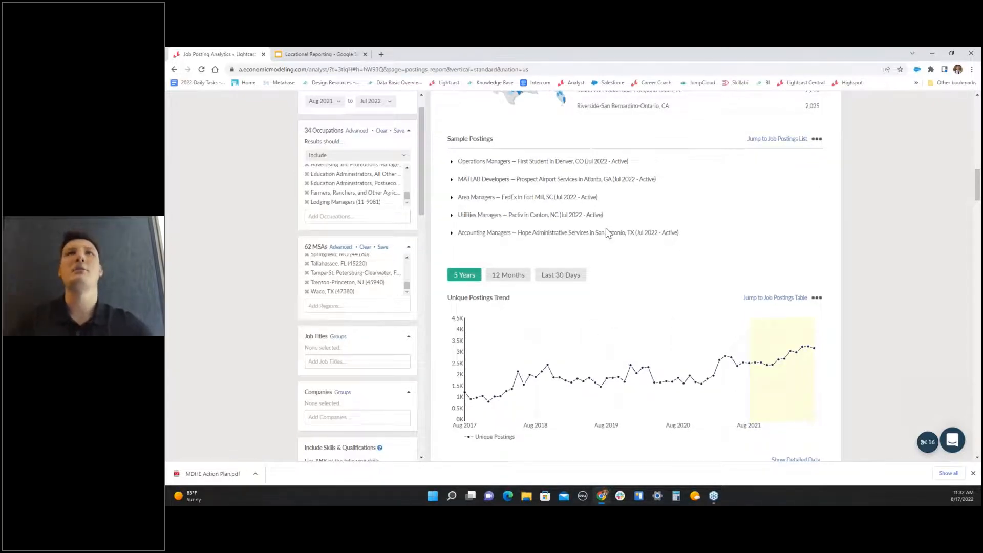
left_click(528, 198)
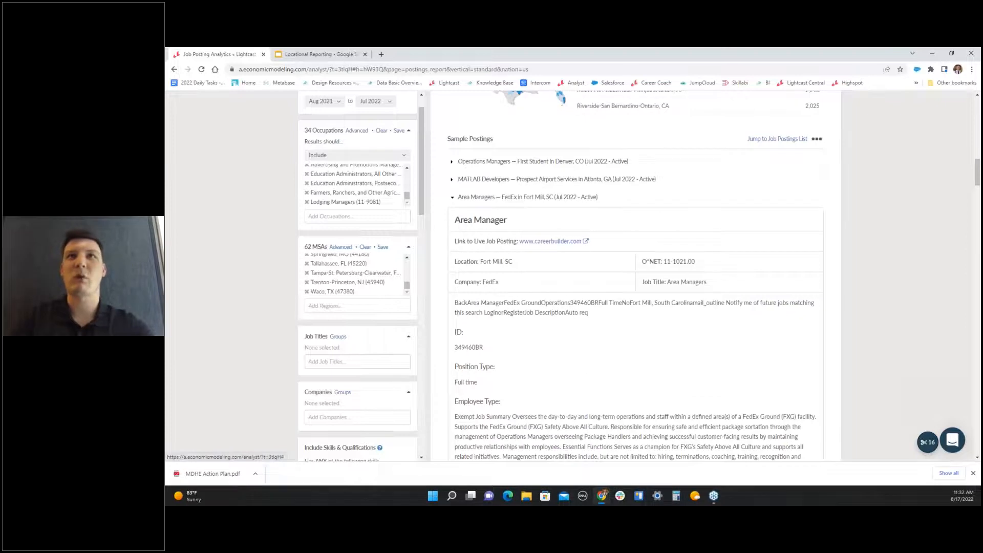
scroll(635, 328, "down", 10)
scroll(691, 296, "down", 6)
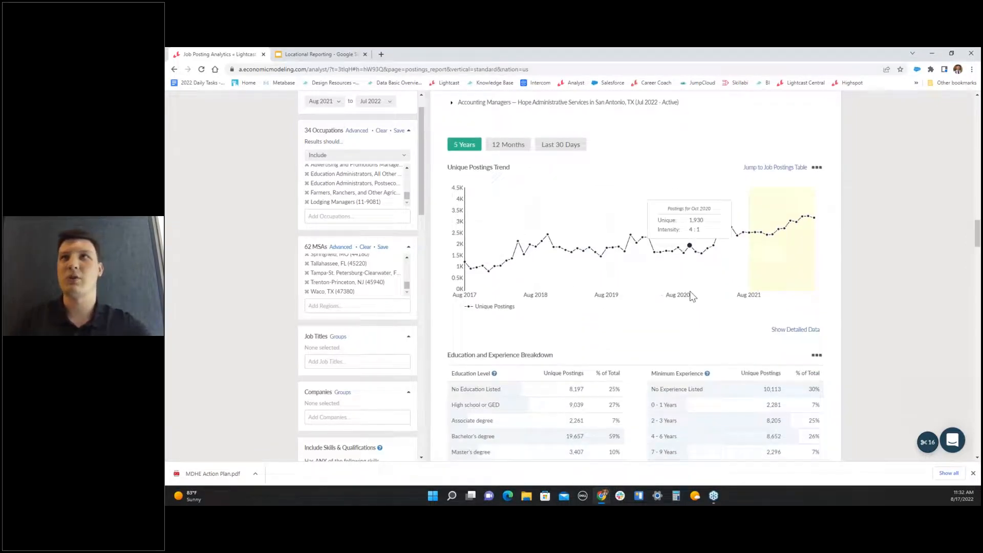
scroll(692, 321, "down", 4)
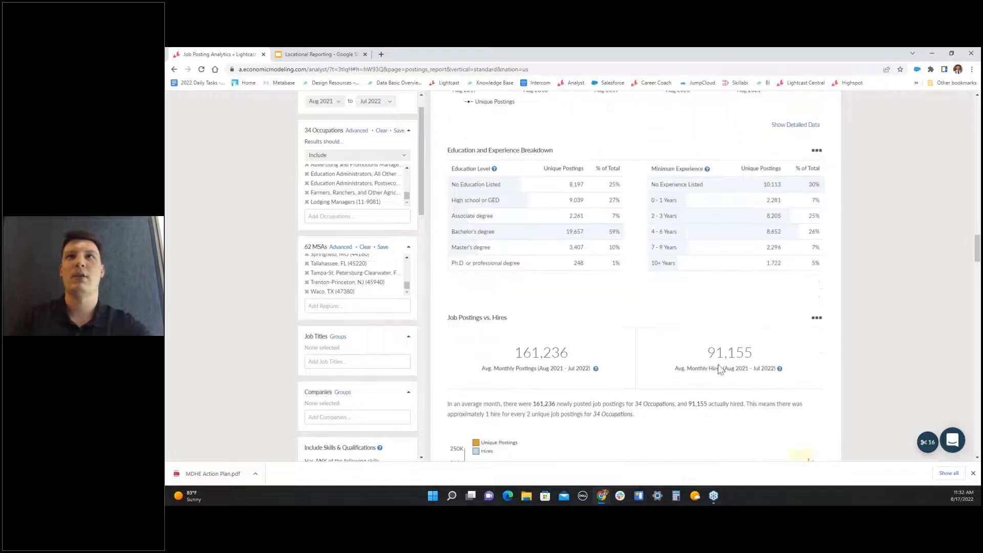
- Examine the monthly job postings versus hires and the posting intensity of the top companies posting
scroll(655, 369, "down", 3)
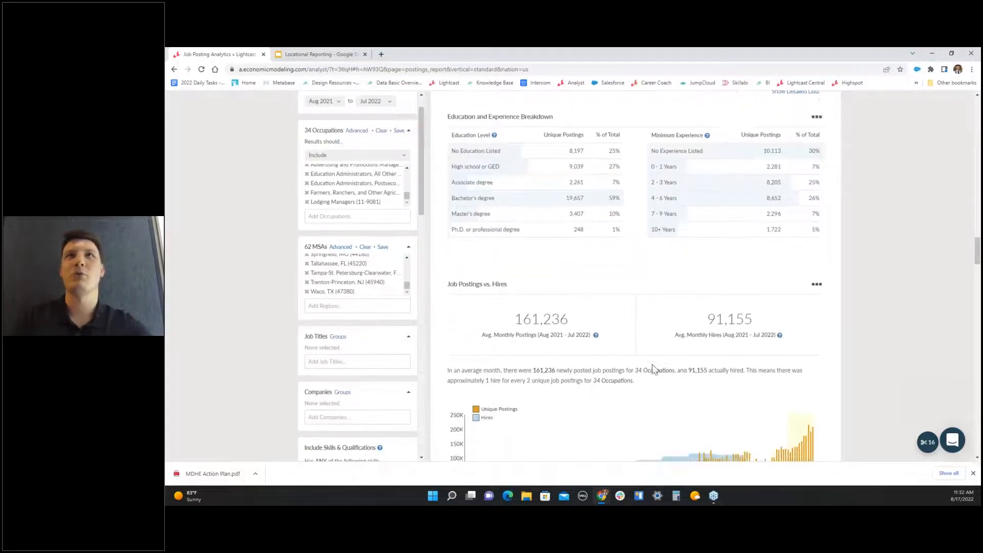
scroll(655, 369, "down", 9)
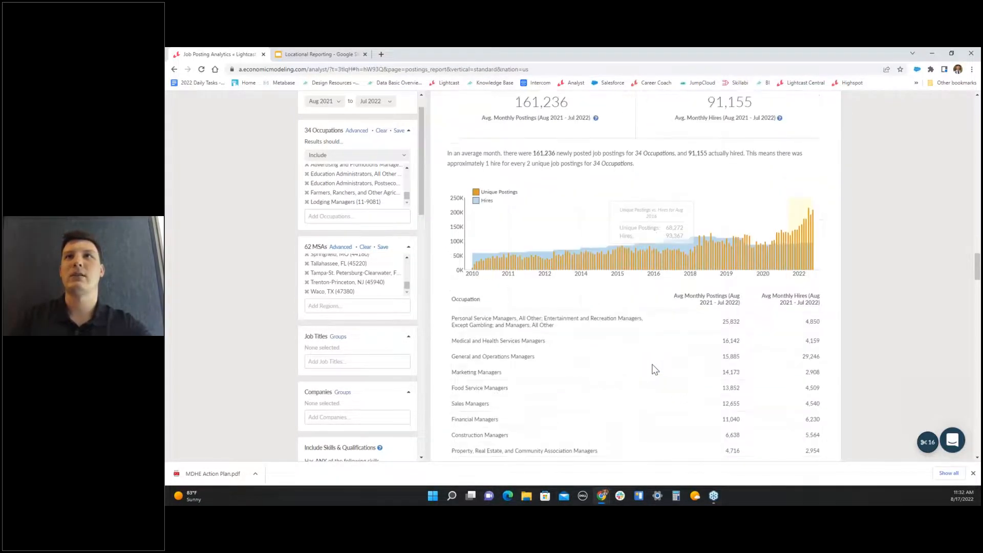
scroll(654, 369, "down", 2)
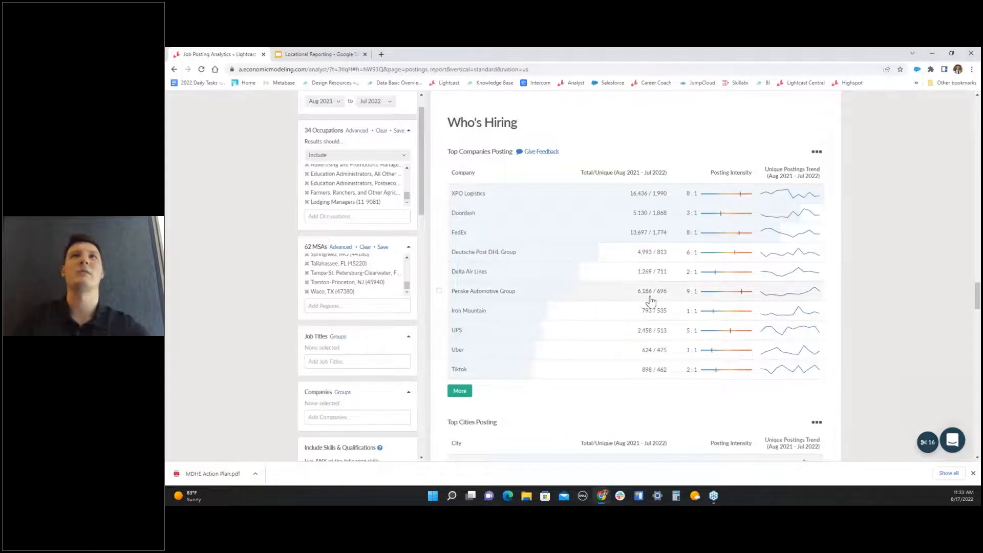
right_click(635, 223)
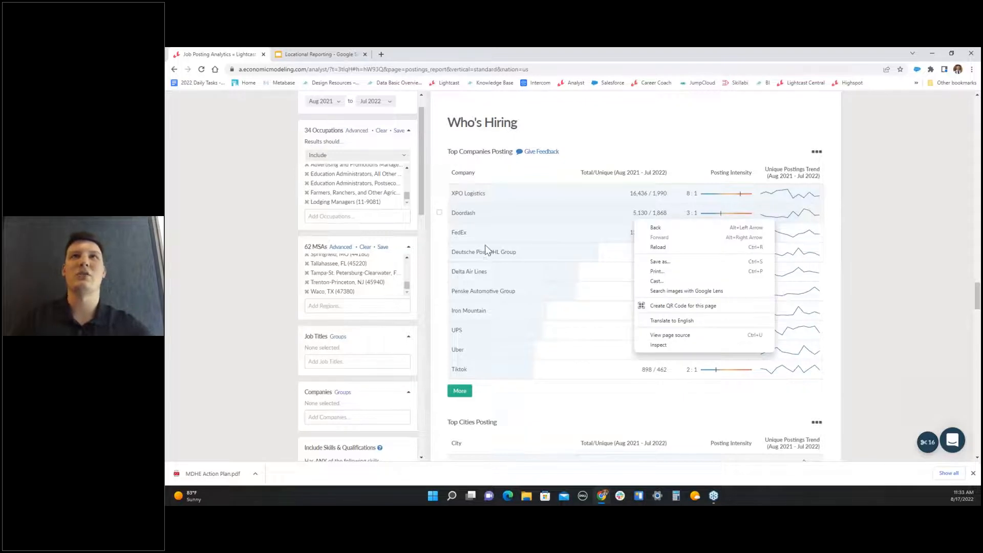
left_click(487, 215)
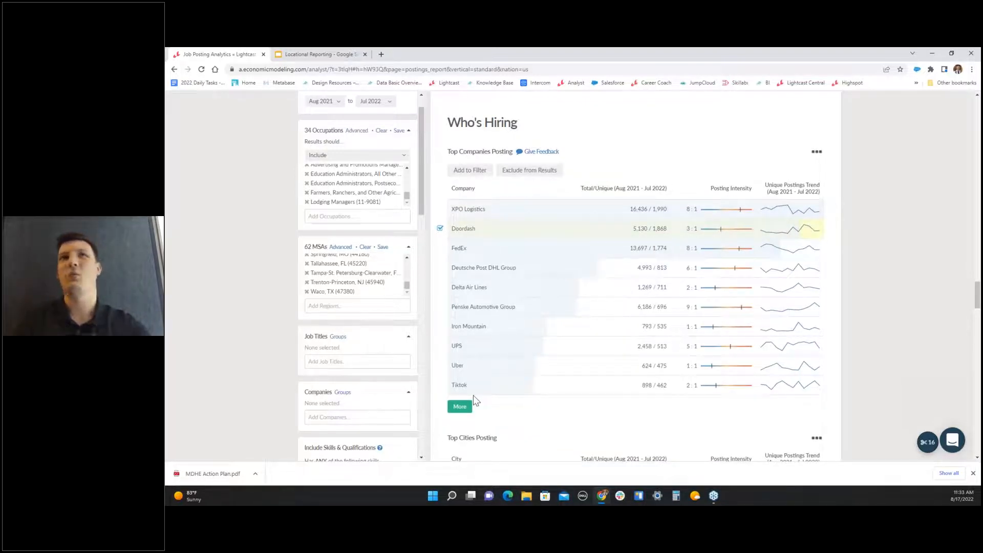
left_click(487, 231)
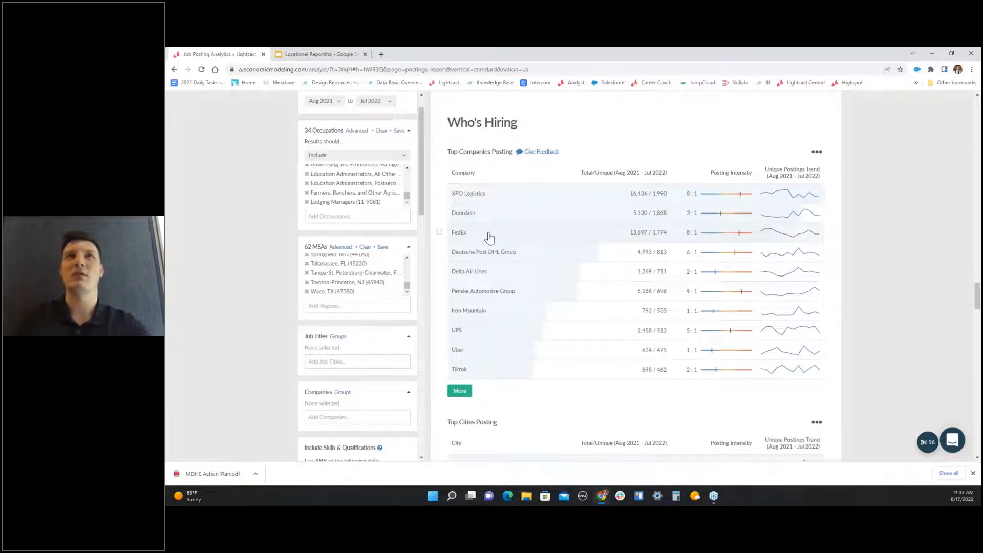
scroll(575, 340, "down", 1)
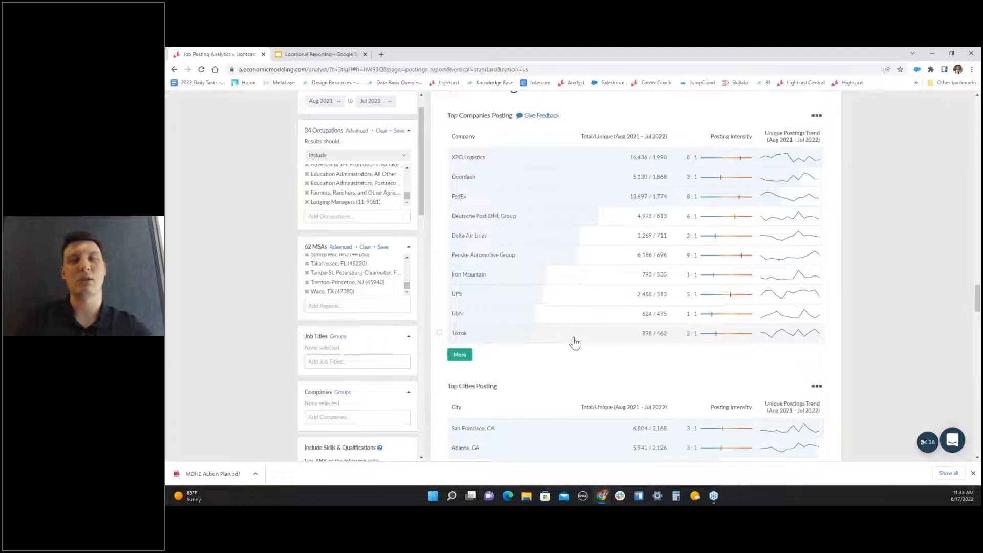
scroll(574, 430, "down", 1)
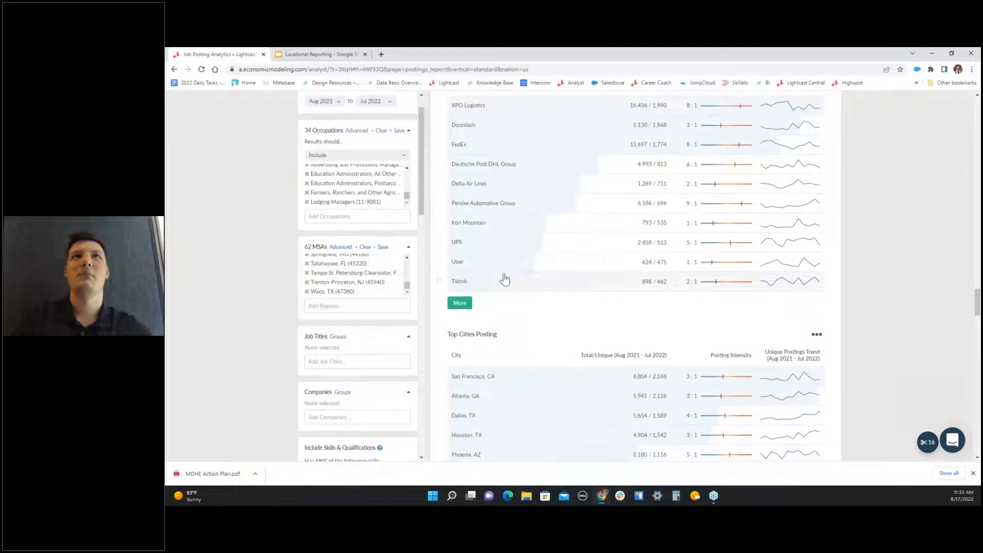
scroll(575, 398, "up", 1)
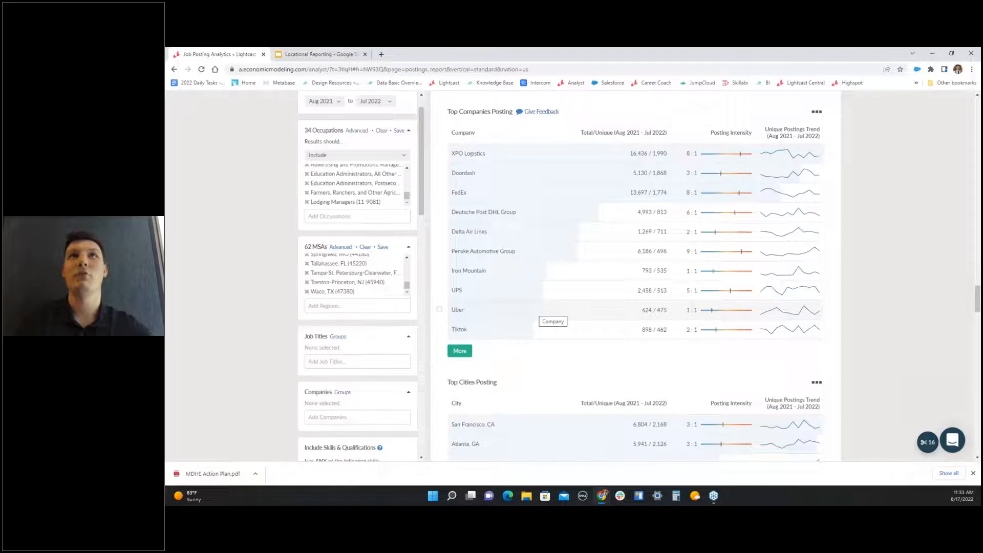
- Review the top cities posting, top posted job titles, and top specialized skills in postings versus profiles
scroll(538, 313, "down", 3)
scroll(538, 313, "down", 10)
scroll(554, 290, "down", 3)
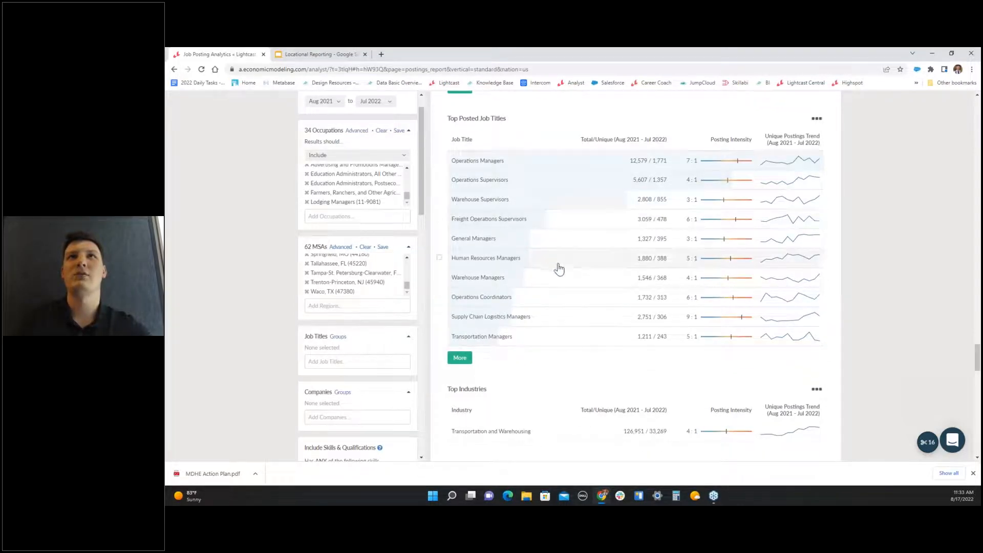
scroll(558, 299, "down", 2)
scroll(558, 300, "down", 8)
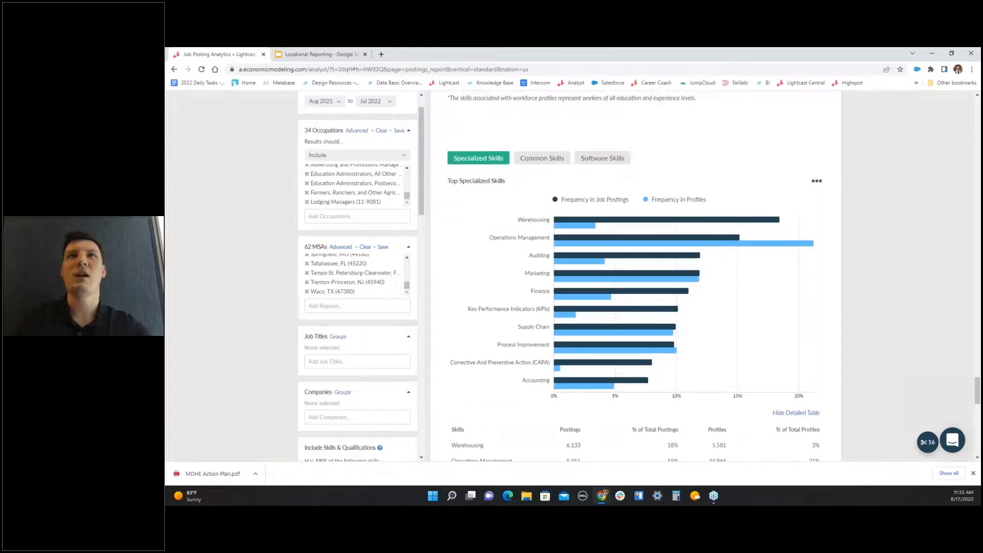
scroll(367, 348, "down", 3)
scroll(367, 348, "down", 5)
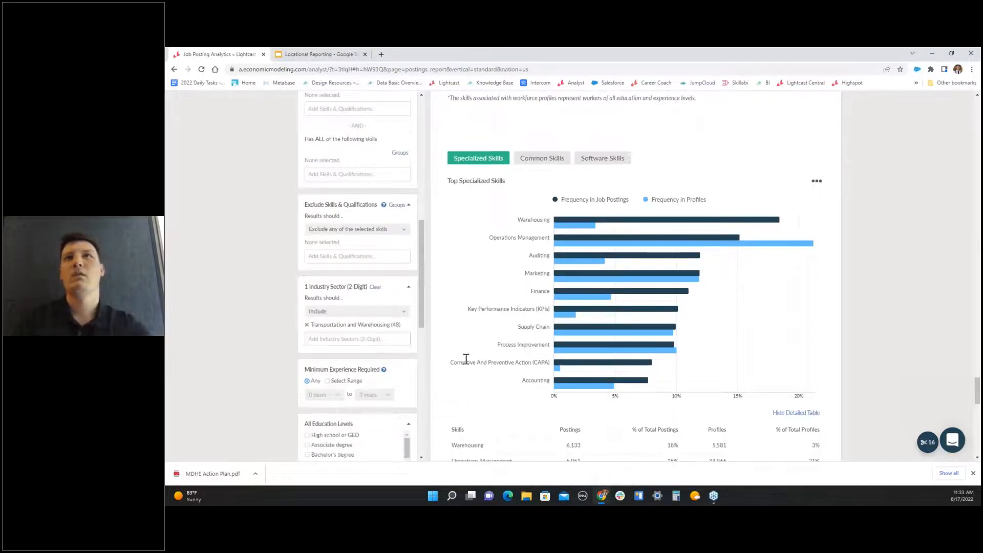
scroll(466, 359, "down", 1)
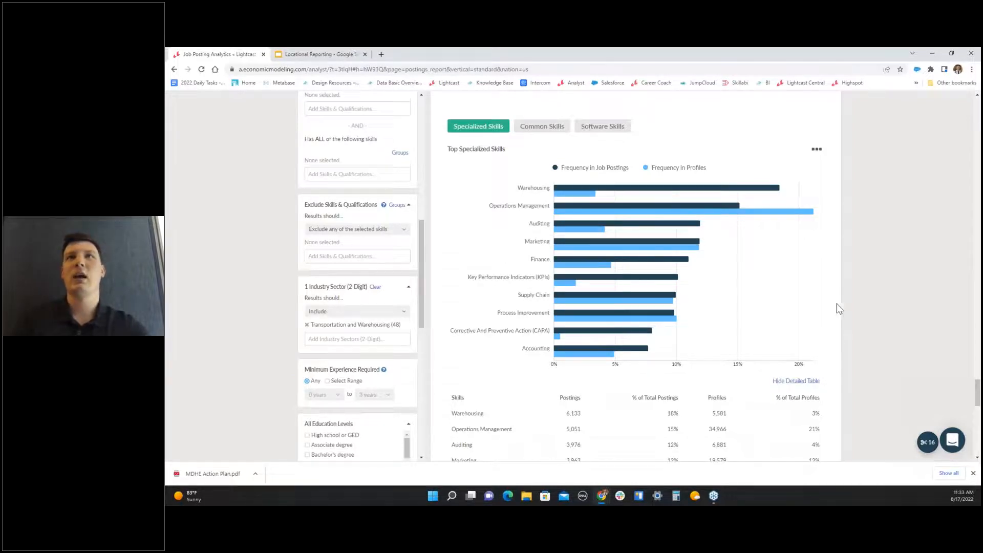
scroll(781, 451, "down", 4)
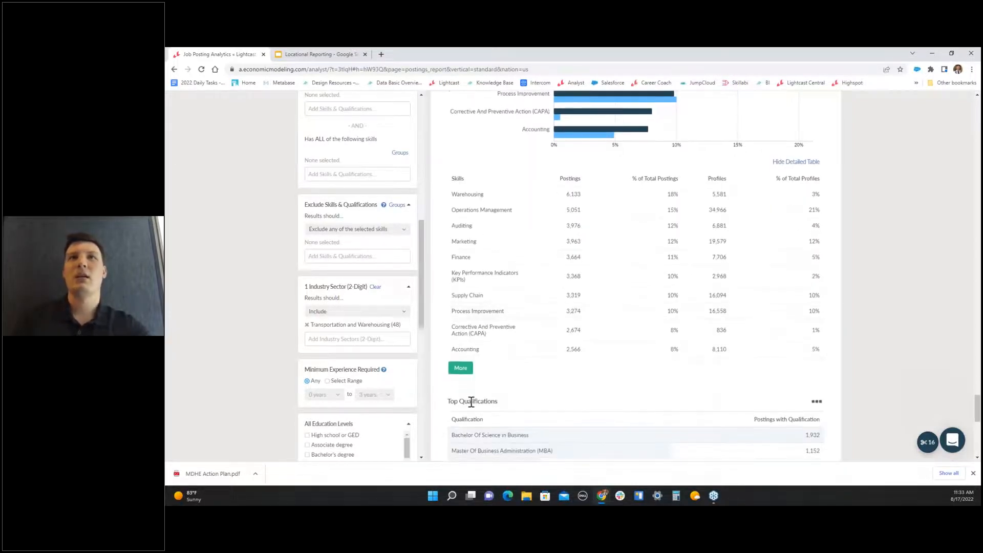
- Expand the specialized skills table twice, compare skill frequency in postings and profiles, and review the top qualifications
left_click(461, 368)
scroll(538, 395, "down", 3)
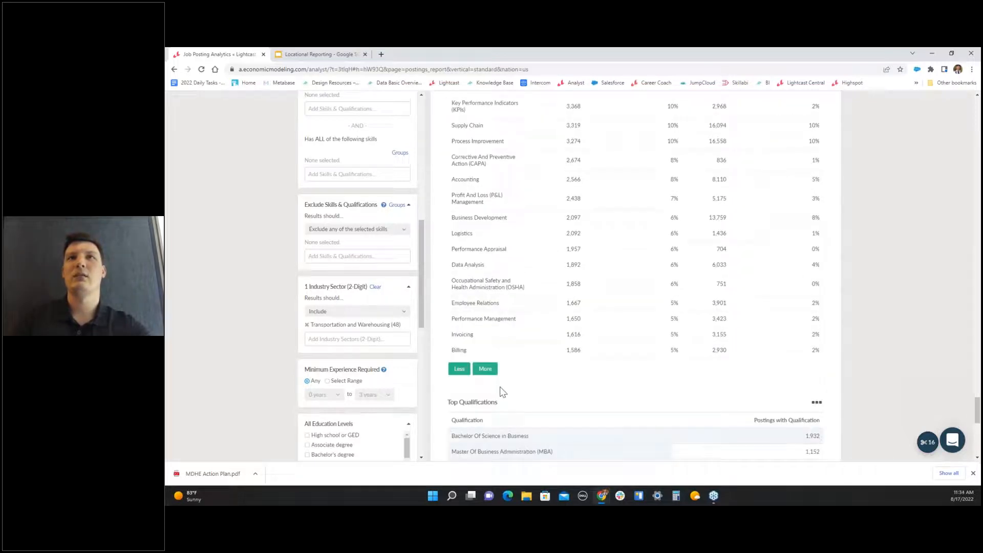
left_click(485, 369)
scroll(586, 390, "down", 1)
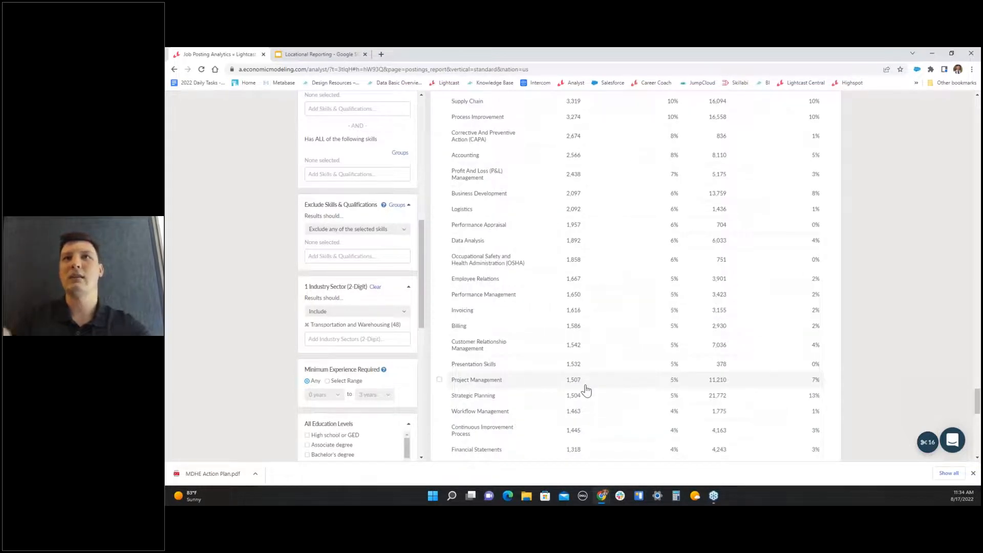
scroll(686, 369, "up", 2)
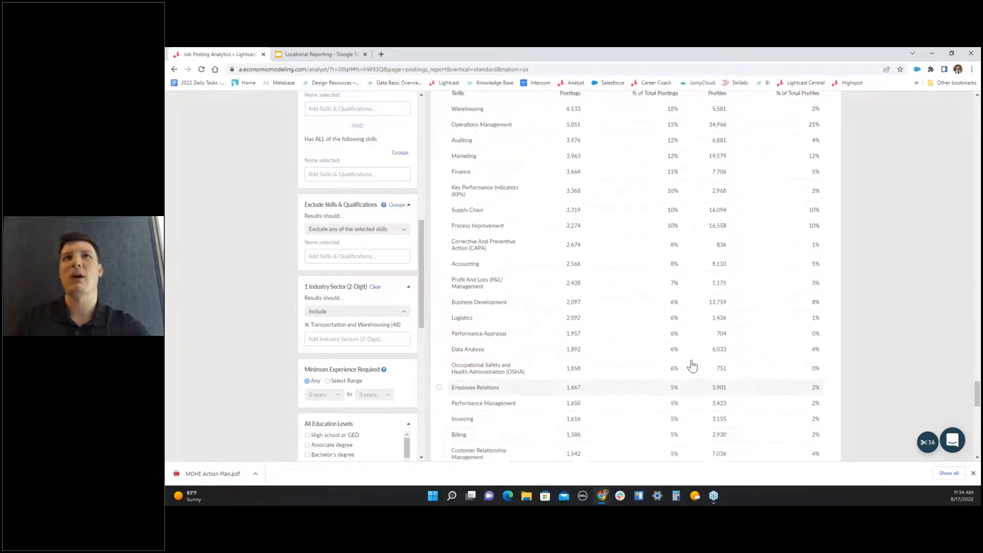
scroll(692, 366, "up", 5)
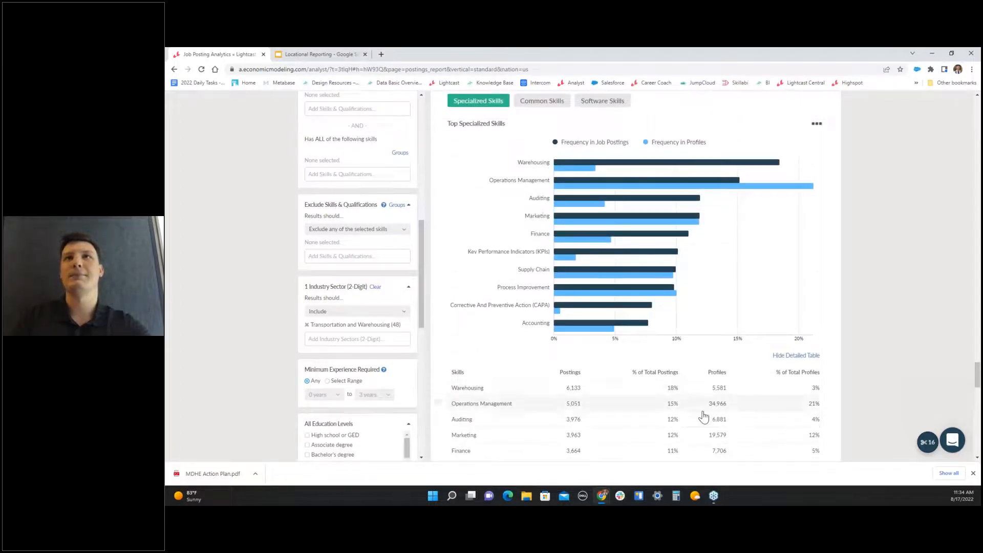
scroll(702, 410, "down", 1)
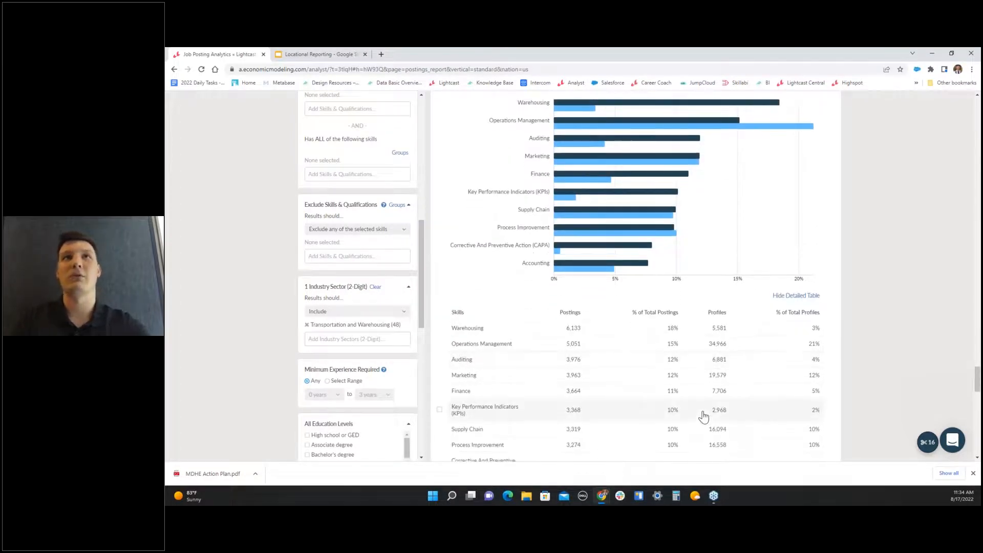
scroll(703, 417, "up", 1)
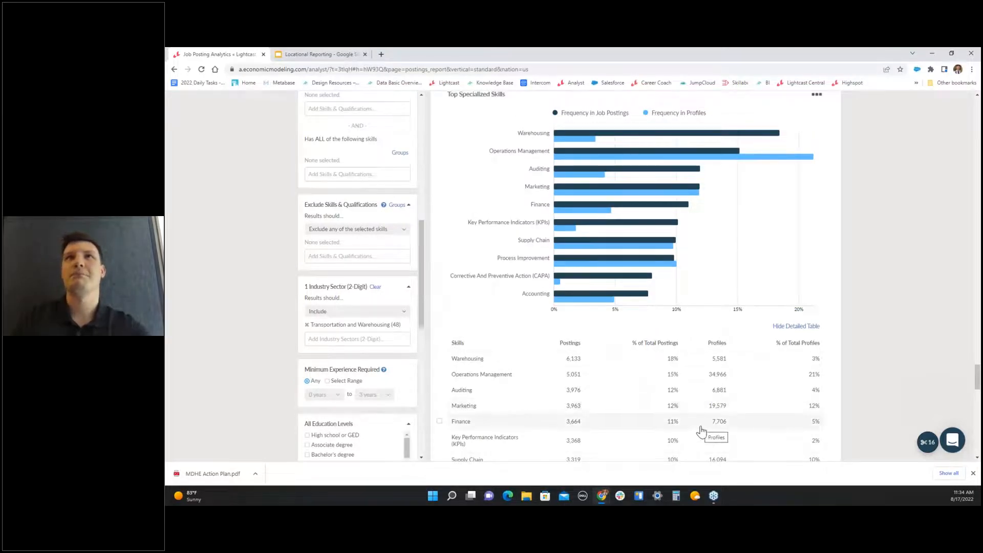
scroll(701, 433, "down", 15)
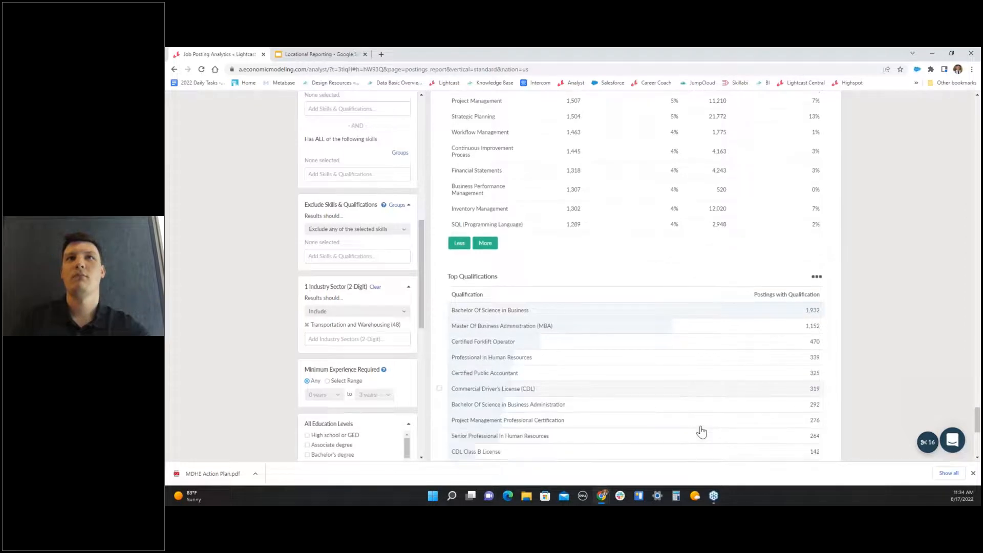
scroll(701, 431, "down", 1)
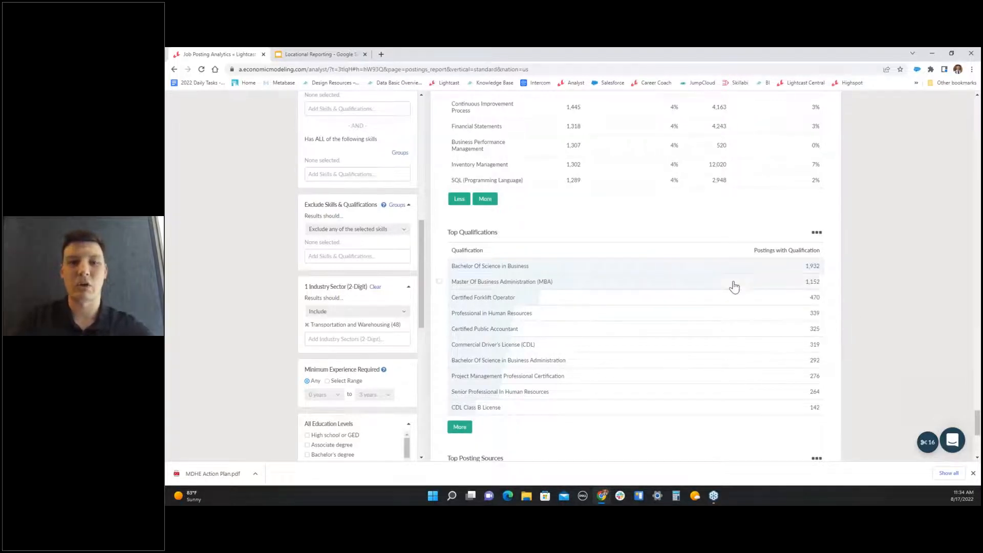
- Leave the postings report and open the Programs by Location report from the program reports
scroll(753, 298, "up", 4)
scroll(635, 276, "up", 20)
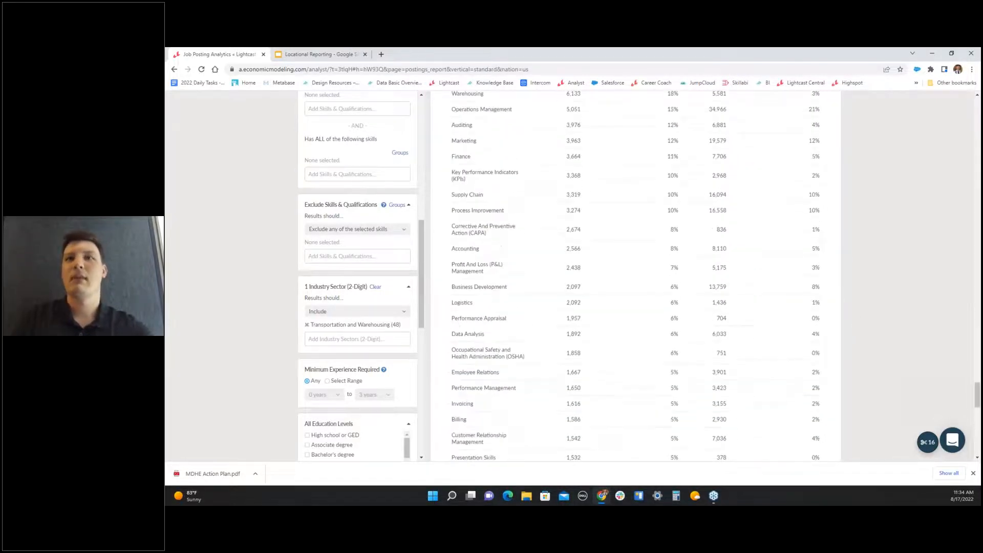
scroll(635, 277, "up", 20)
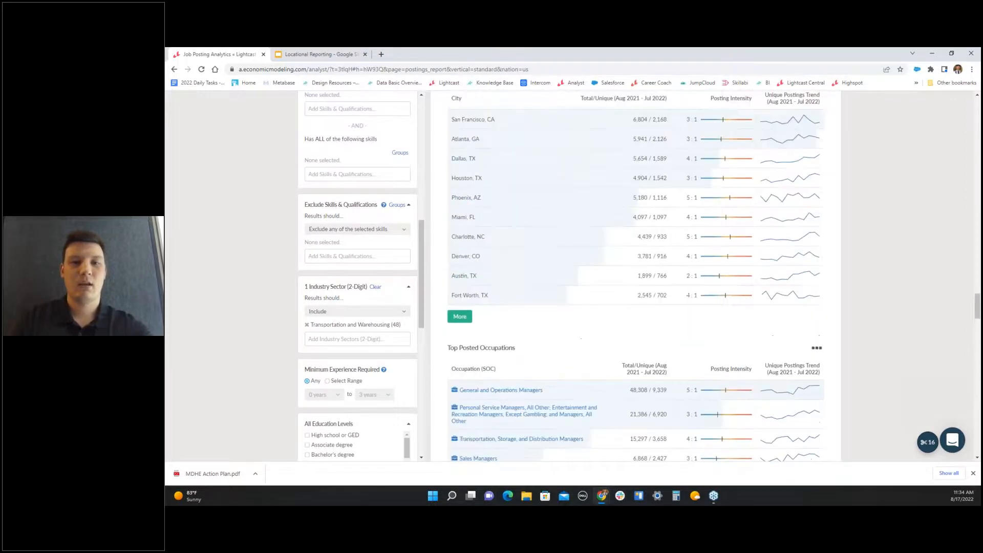
scroll(694, 364, "up", 15)
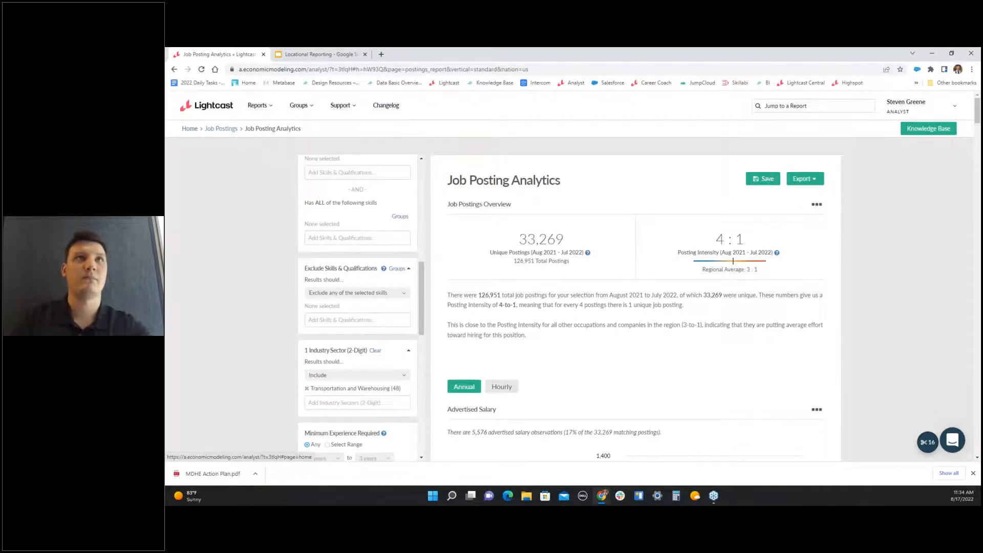
left_click(190, 129)
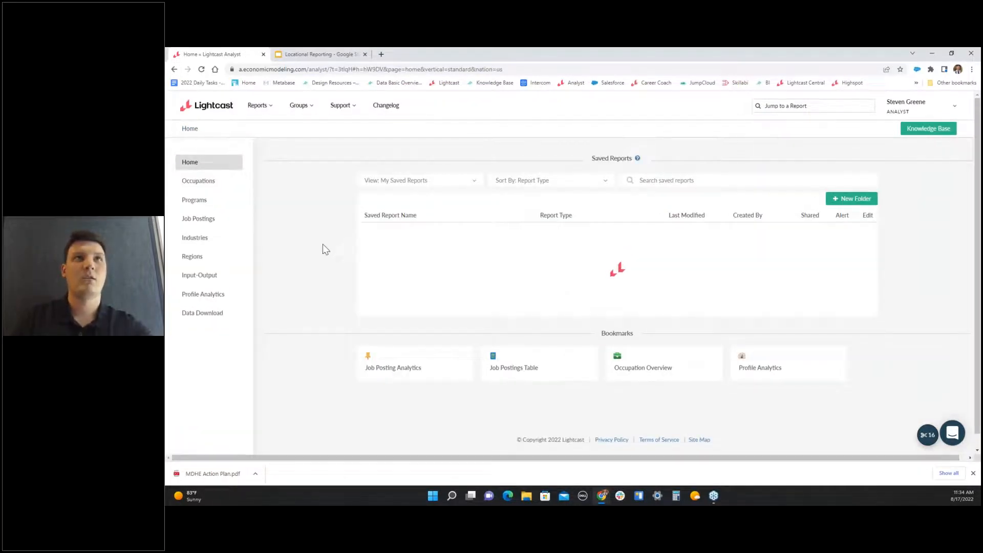
left_click(216, 199)
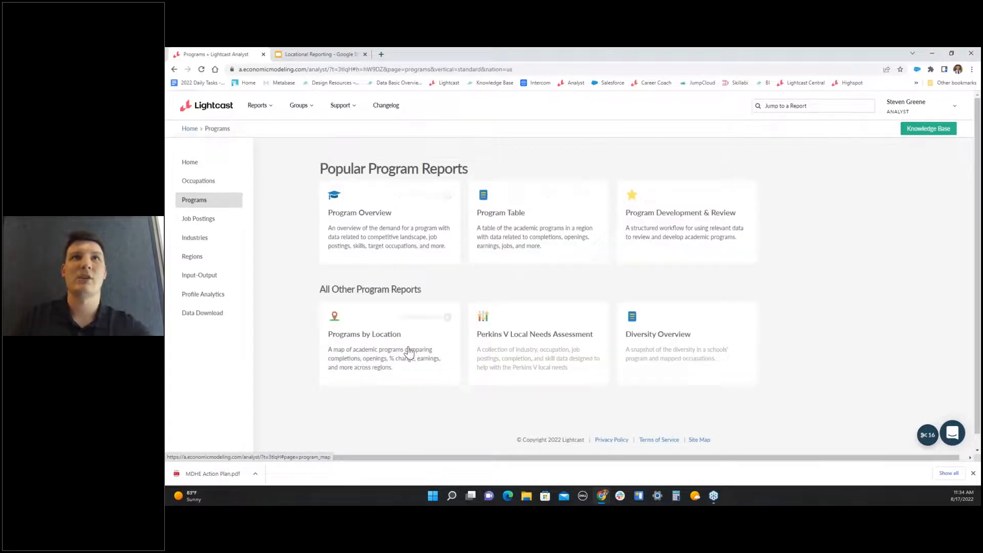
left_click(371, 375)
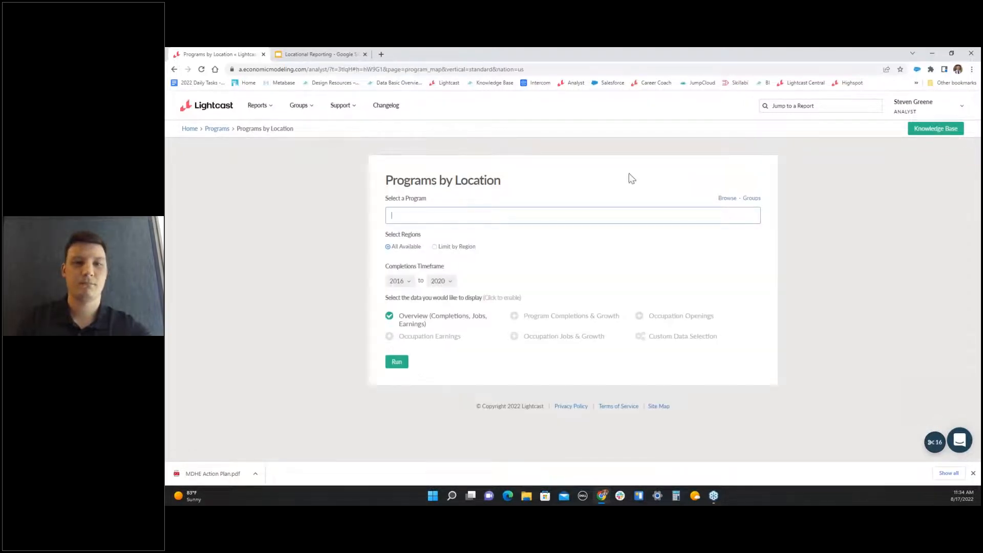
- Run Programs by Location for the Logistics, Materials, and Supply Chain Management program across all regions
key("BackSpace")
type("logistic")
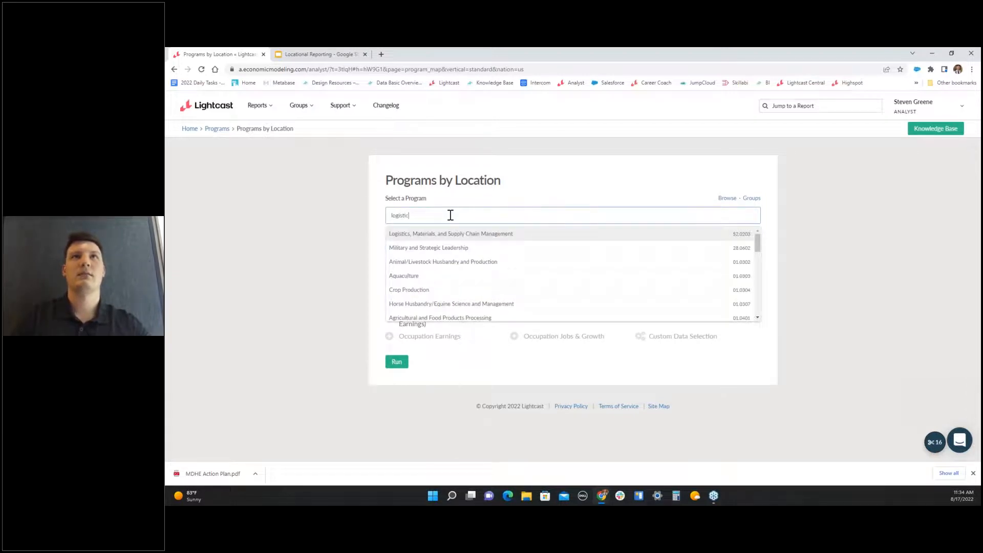
type("s")
key("Return")
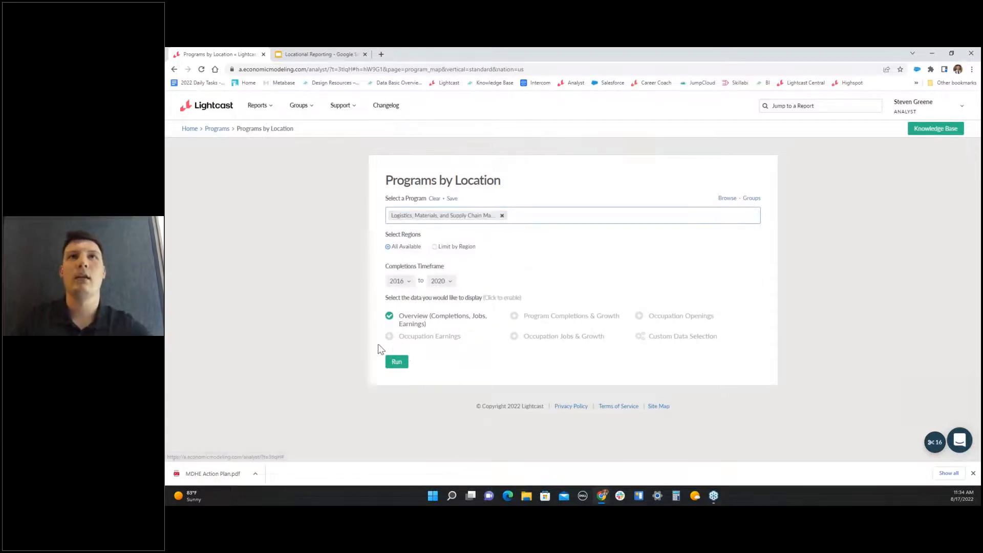
left_click(396, 362)
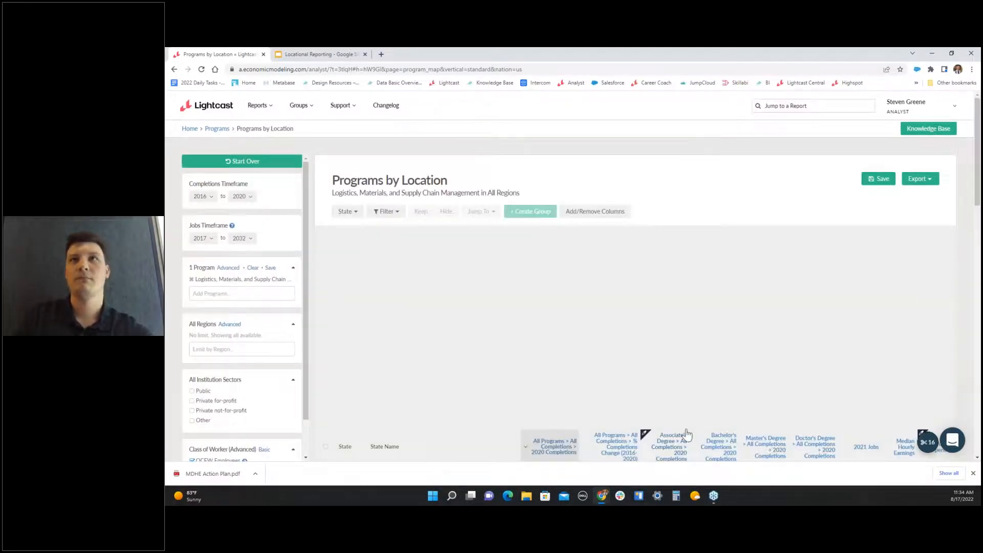
- Break the program results down by MSA and sort them by annual openings, highest first
scroll(663, 327, "down", 4)
scroll(648, 277, "up", 3)
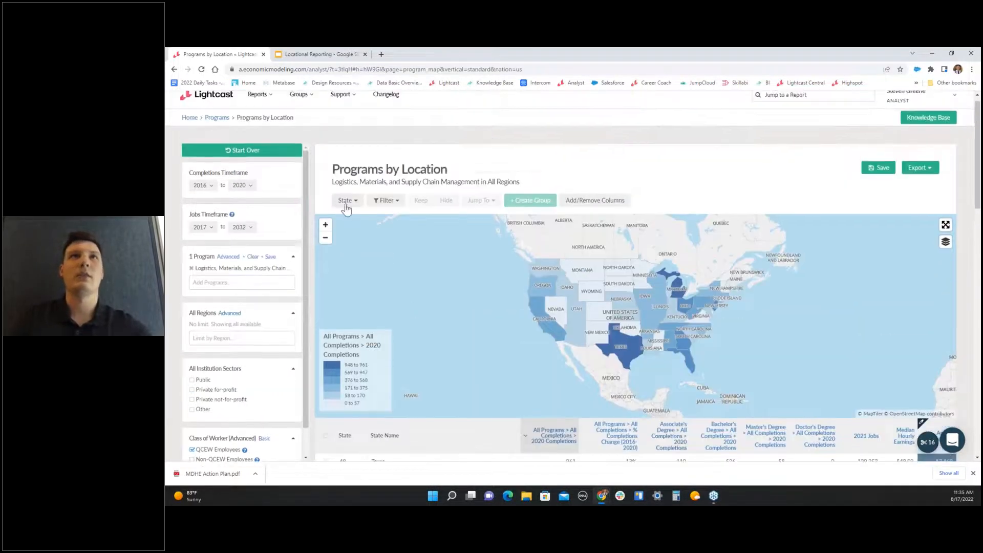
left_click(345, 201)
left_click(355, 247)
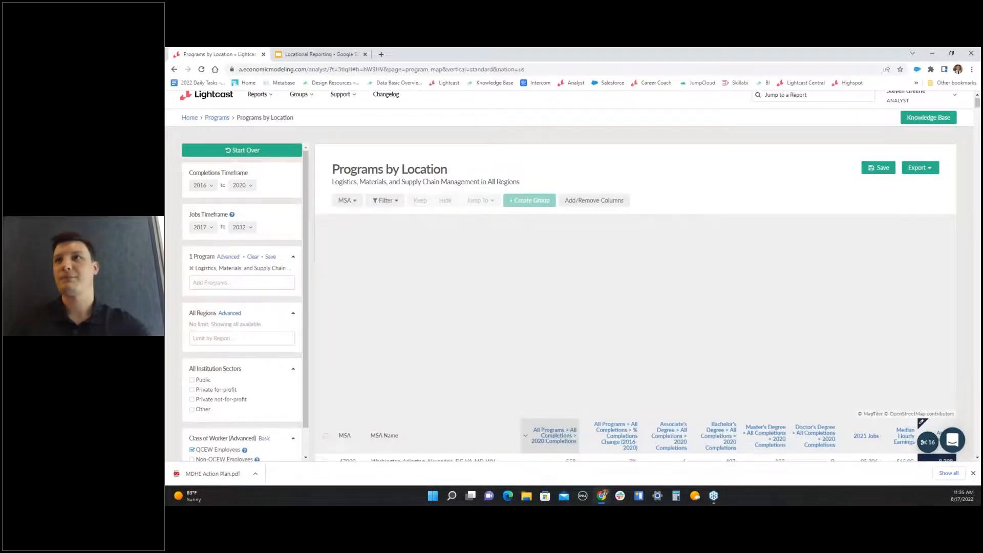
scroll(959, 306, "down", 3)
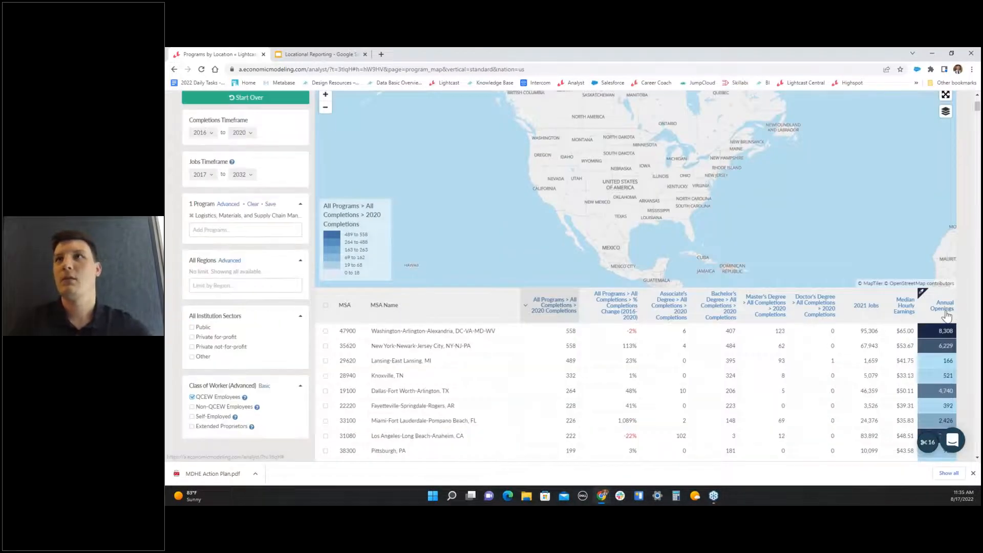
left_click(942, 306)
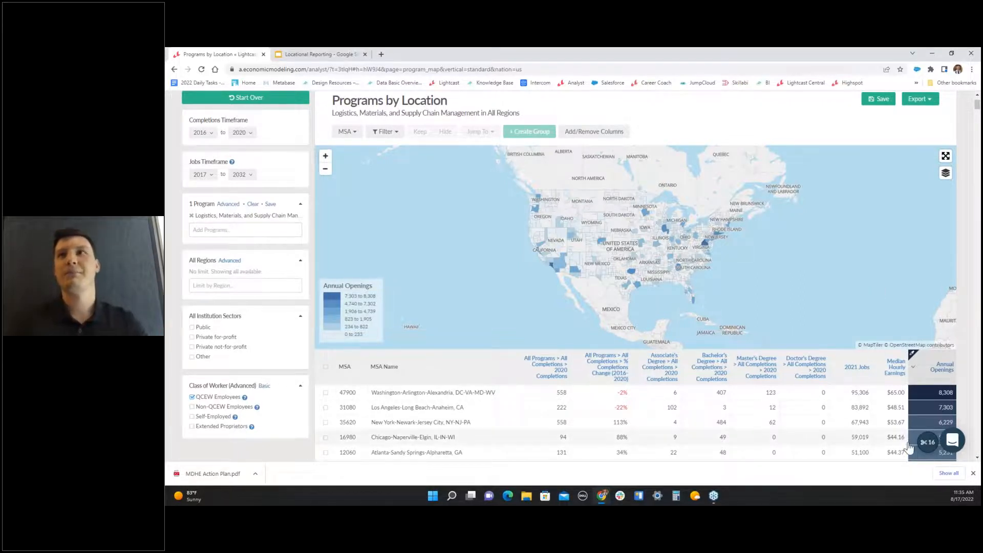
- Filter the MSA results to those with annual openings greater than or equal to 1000
scroll(909, 448, "down", 3)
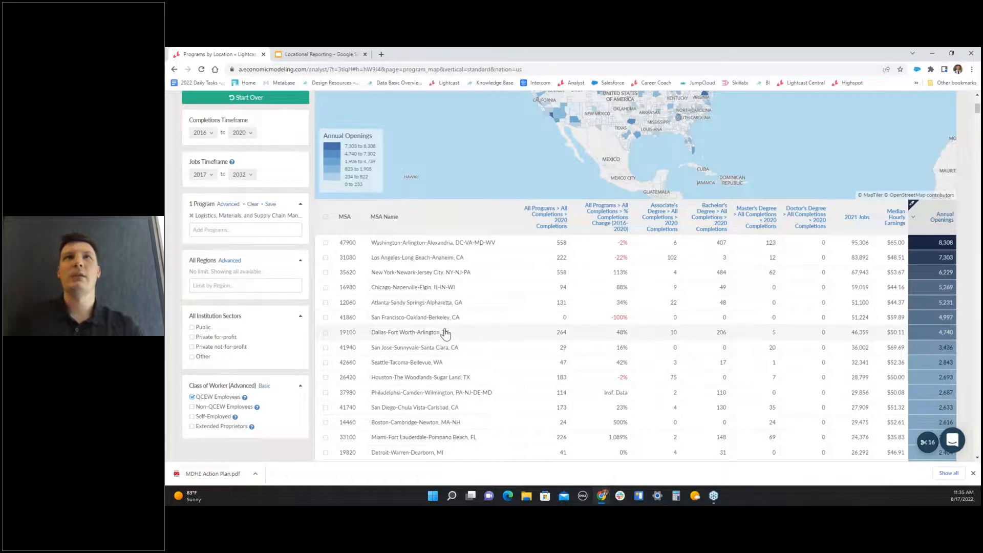
scroll(430, 278, "down", 6)
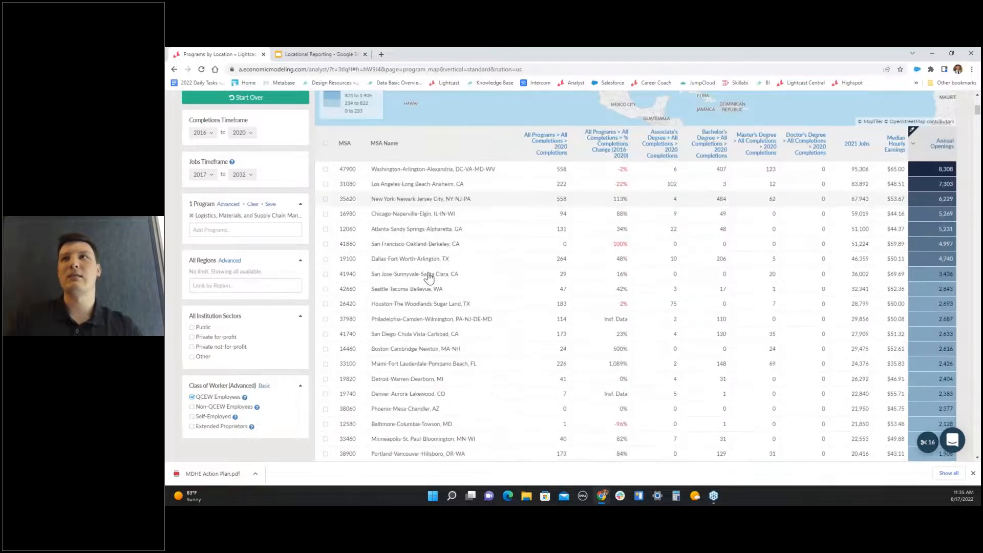
scroll(429, 277, "up", 9)
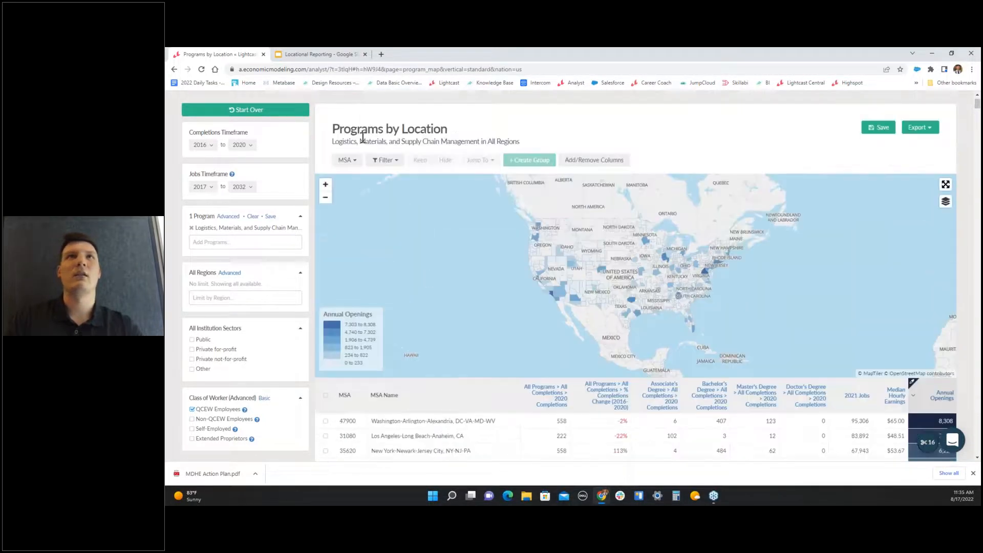
left_click(384, 160)
left_click(381, 184)
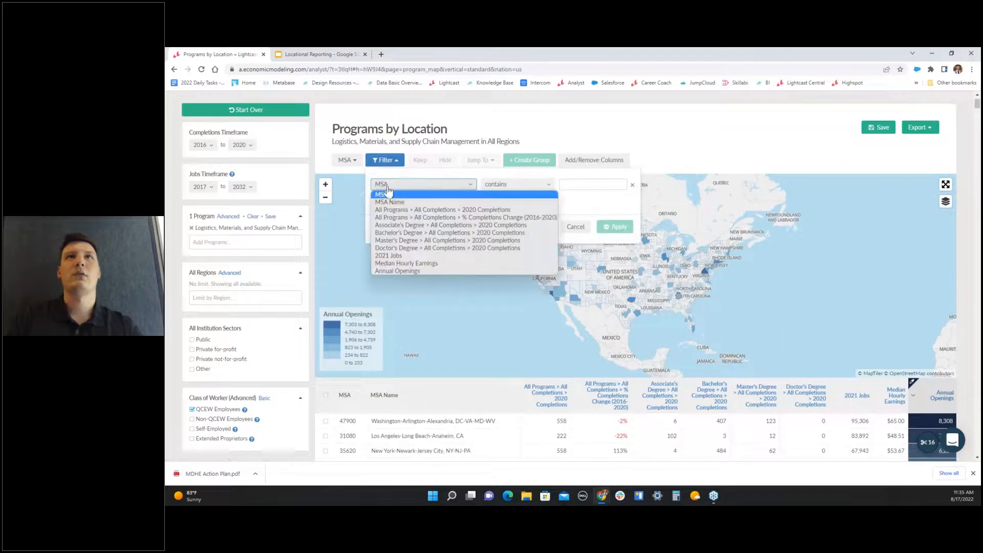
left_click(419, 271)
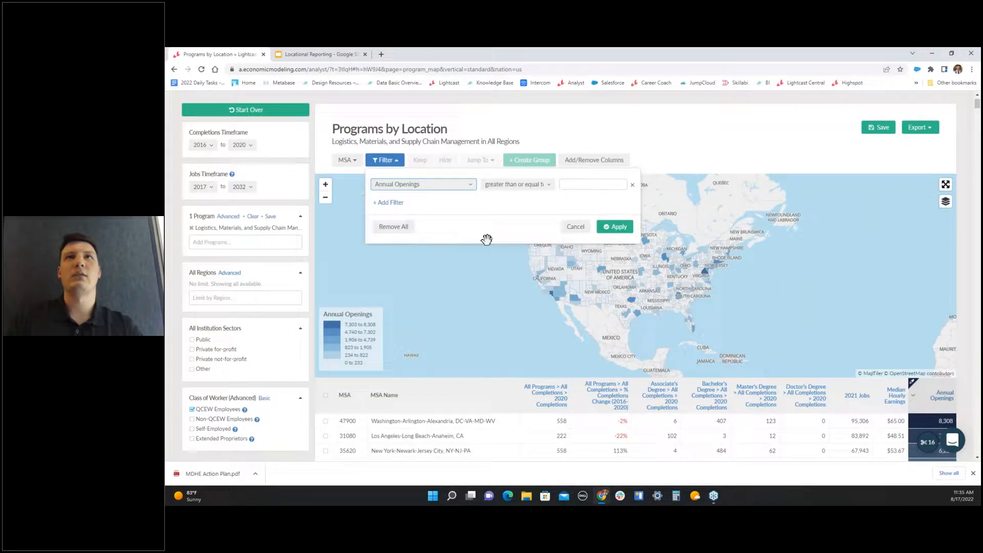
left_click(577, 185)
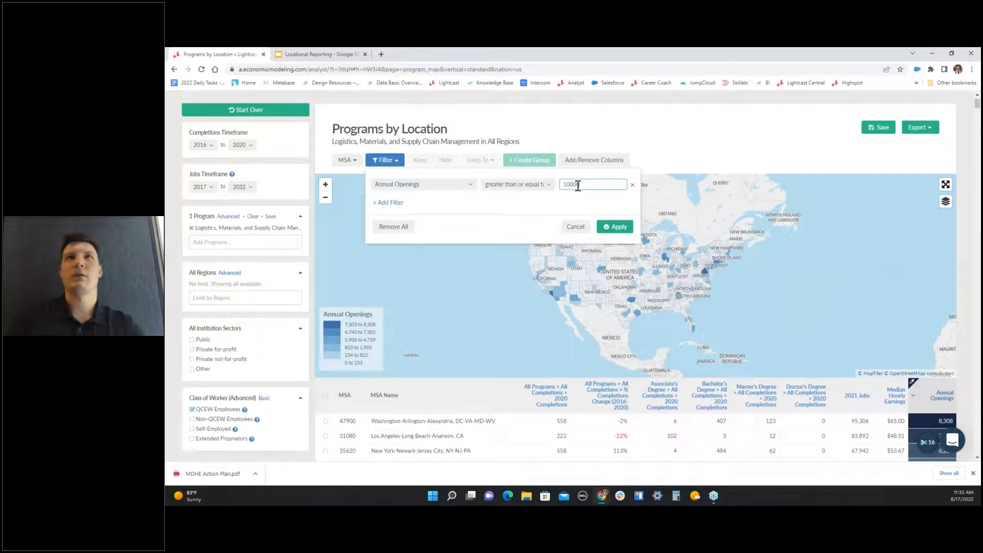
left_click(618, 227)
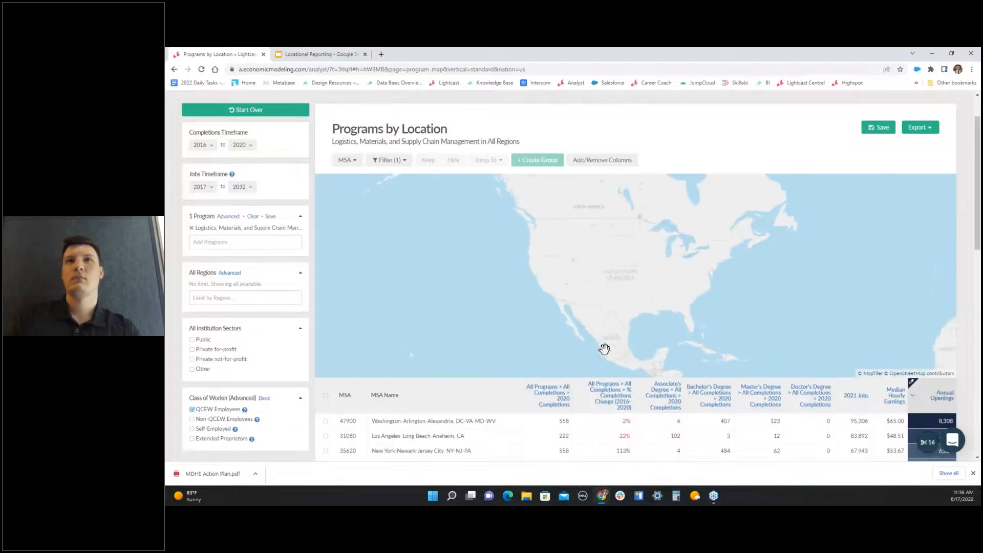
- Select all of the filtered MSAs and carry them into the Program Overview report
scroll(604, 349, "down", 3)
left_click(324, 248)
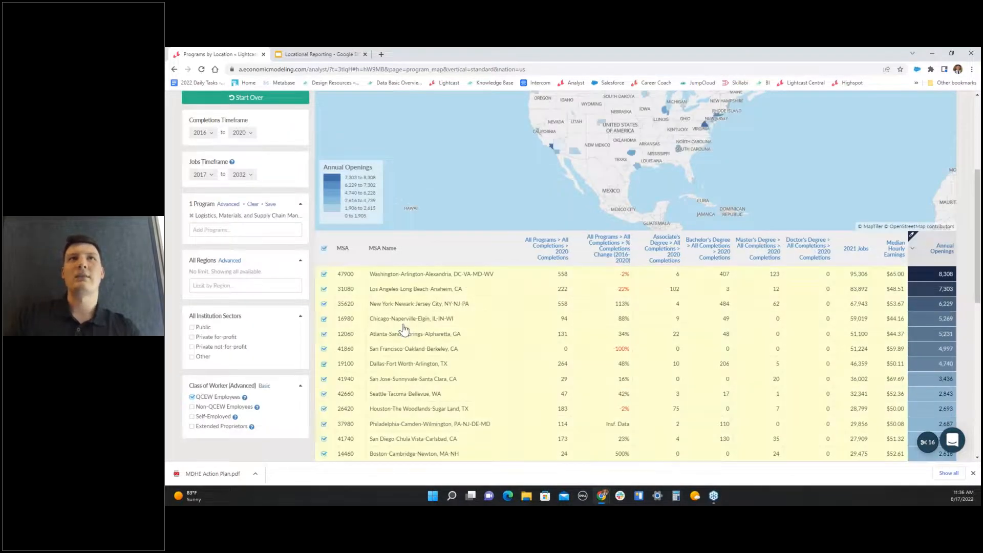
scroll(403, 329, "down", 10)
scroll(403, 329, "up", 5)
scroll(403, 329, "up", 10)
left_click(486, 212)
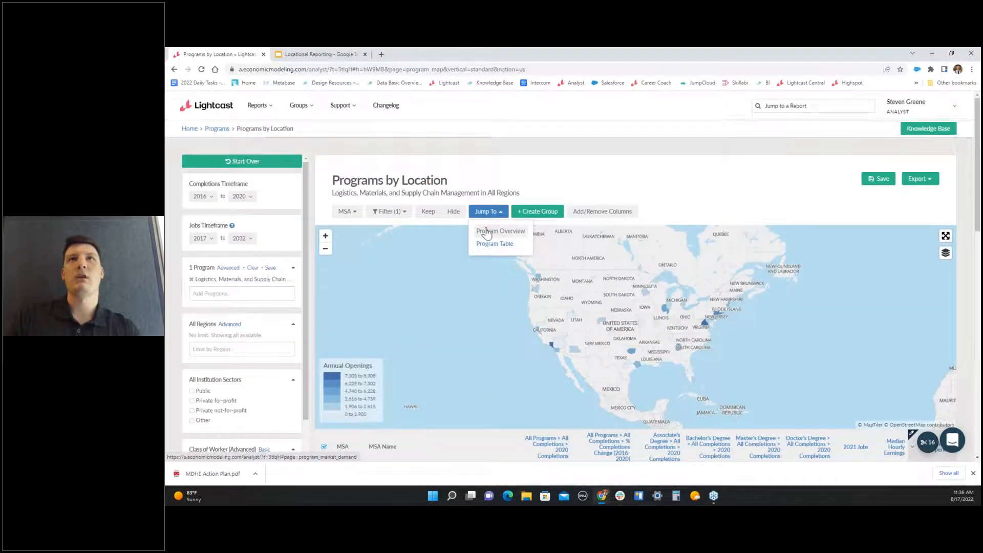
left_click(487, 232)
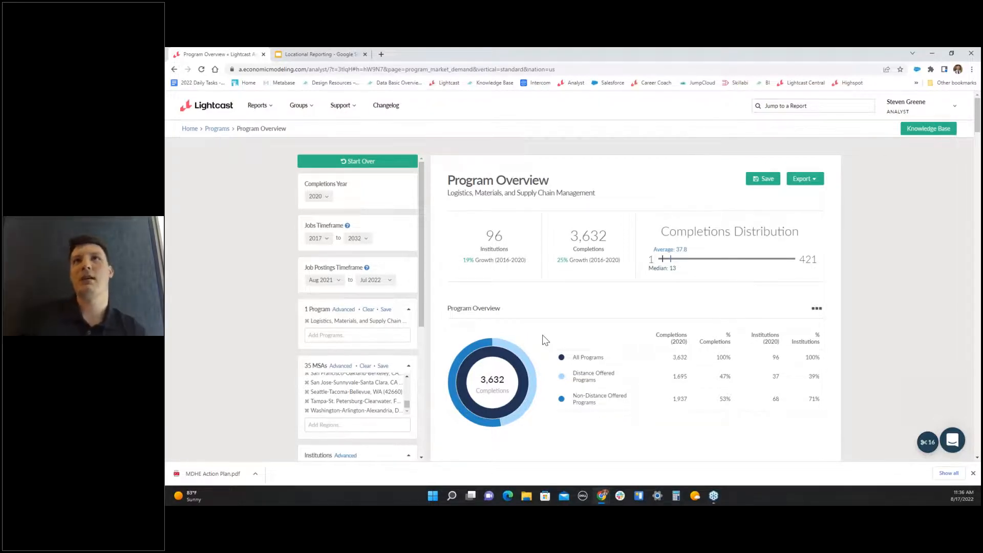
- Examine the overview's program modality split, market share by institution type, completions by institution, regional trends and award levels
scroll(662, 403, "down", 2)
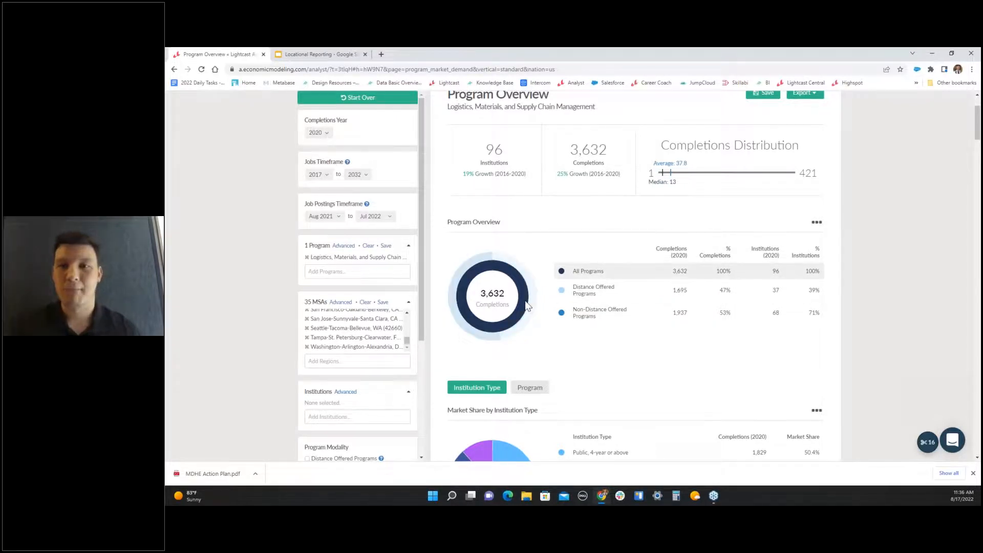
scroll(635, 310, "down", 4)
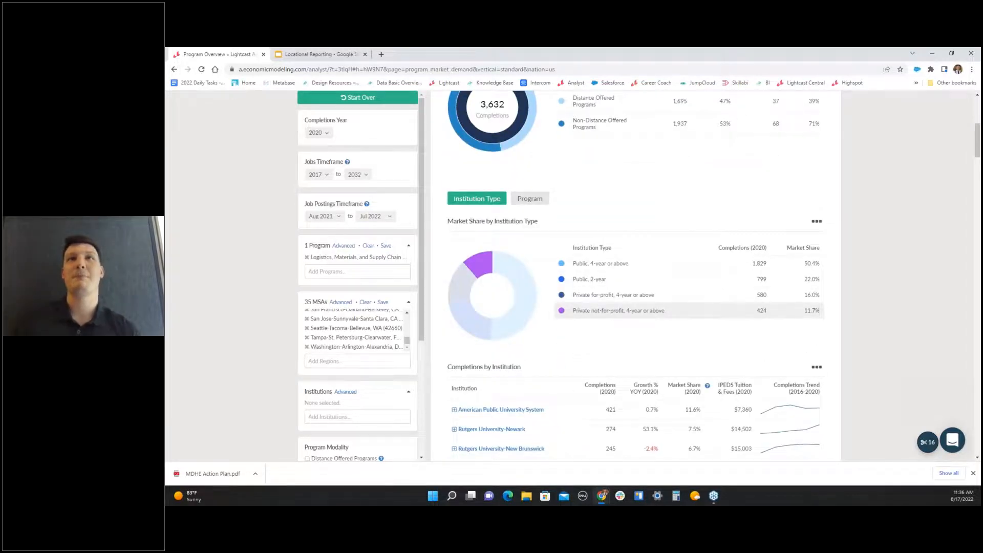
scroll(635, 277, "down", 4)
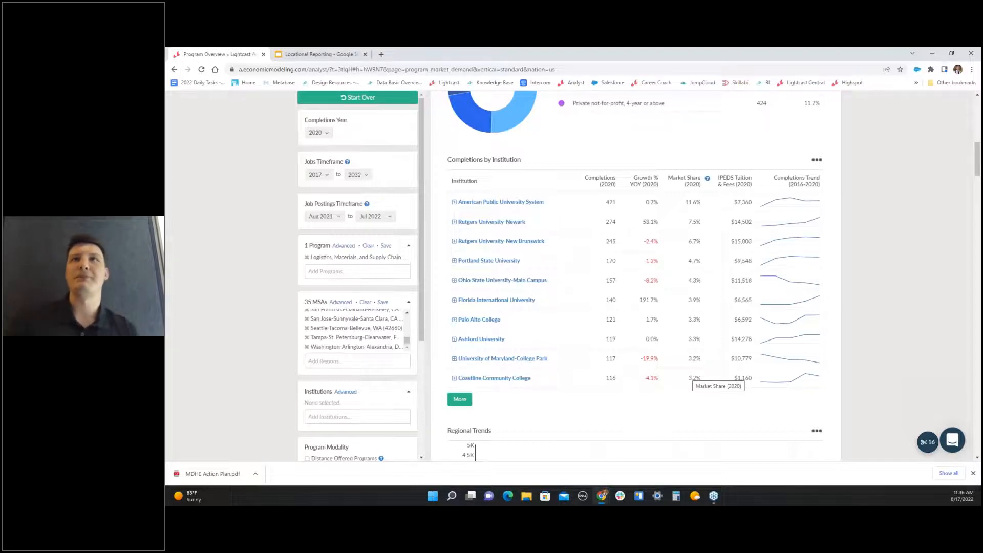
scroll(688, 376, "down", 1)
scroll(706, 314, "up", 1)
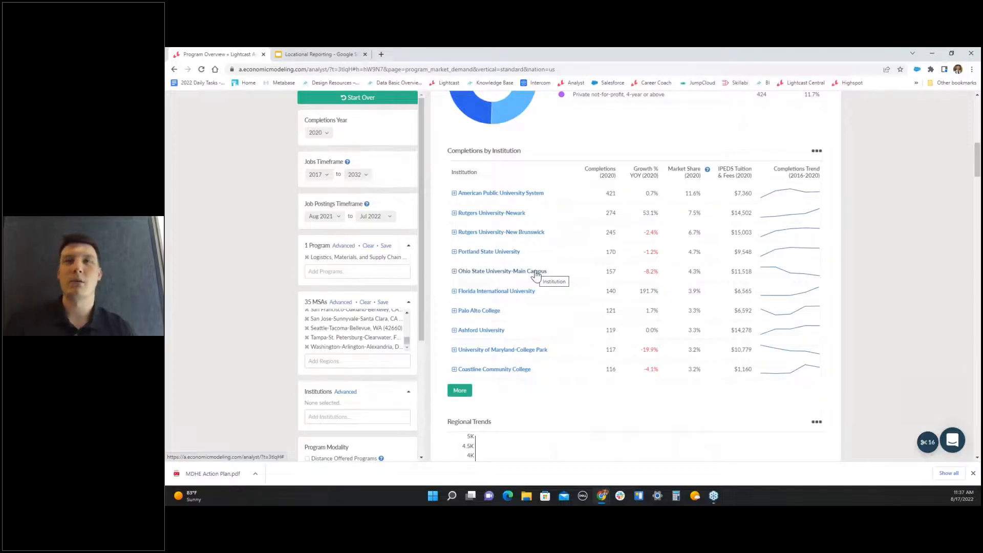
scroll(535, 275, "down", 1)
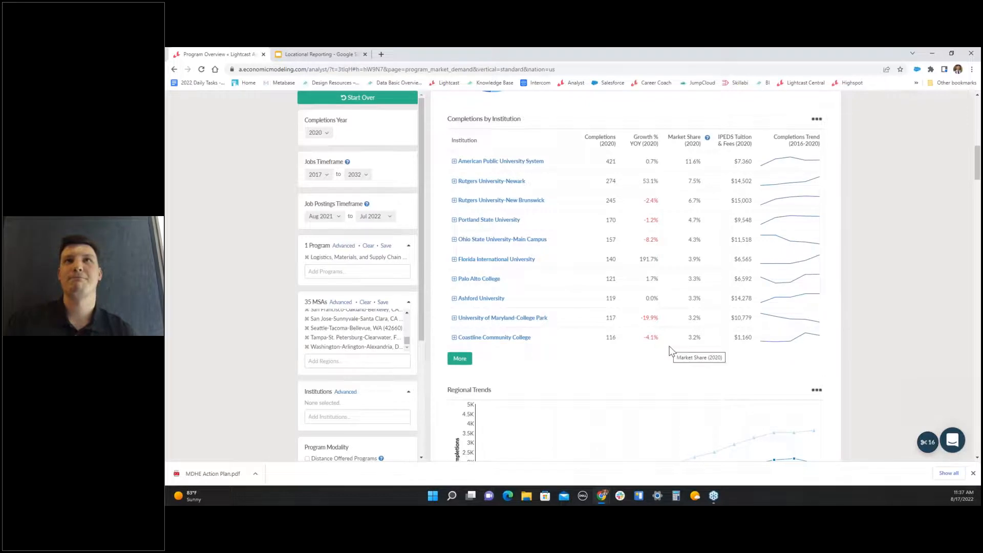
scroll(671, 351, "down", 5)
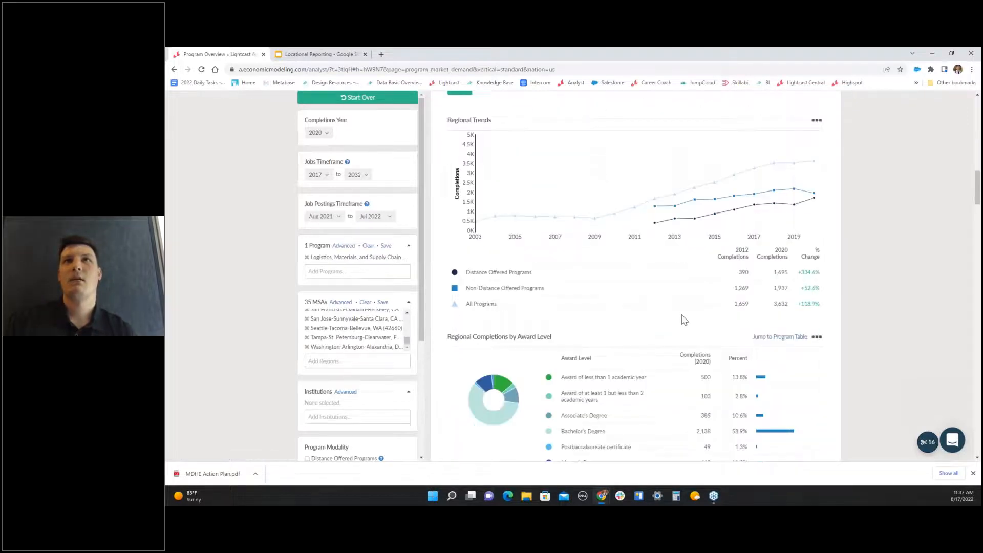
scroll(642, 430, "down", 7)
scroll(643, 431, "down", 3)
scroll(635, 277, "down", 6)
scroll(635, 276, "down", 5)
scroll(635, 276, "up", 8)
scroll(635, 276, "up", 20)
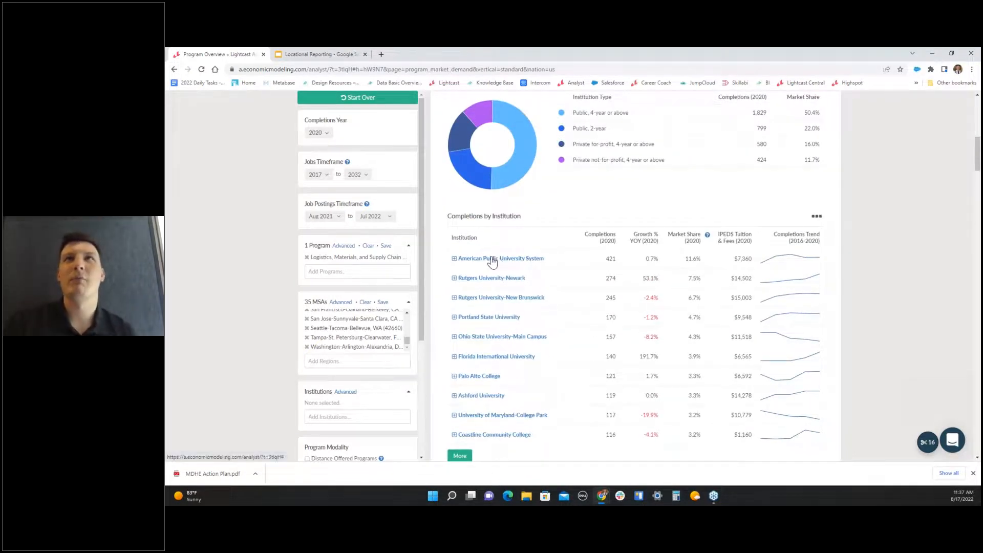
- Open American Public University System's completions detail and review its yearly completions by award level
left_click(493, 259)
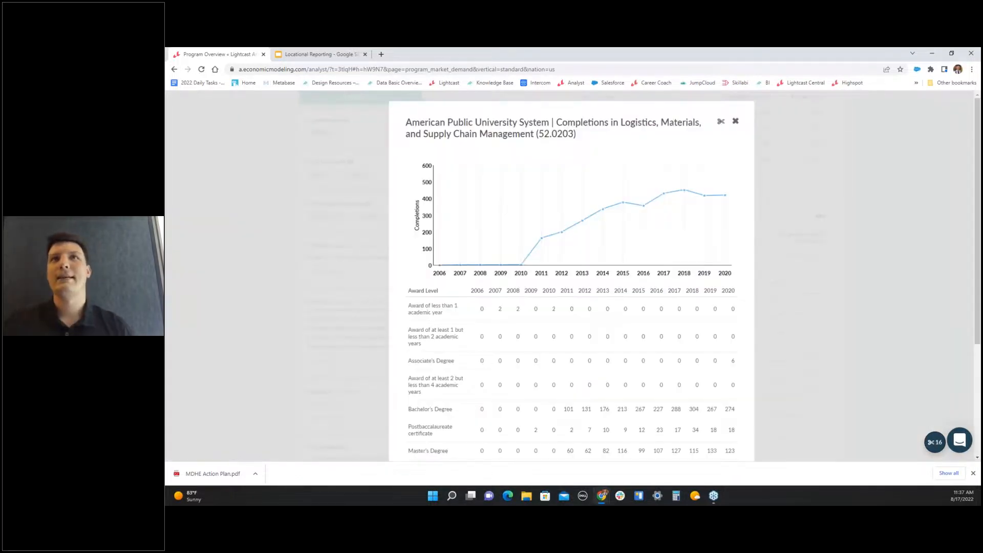
scroll(560, 374, "down", 2)
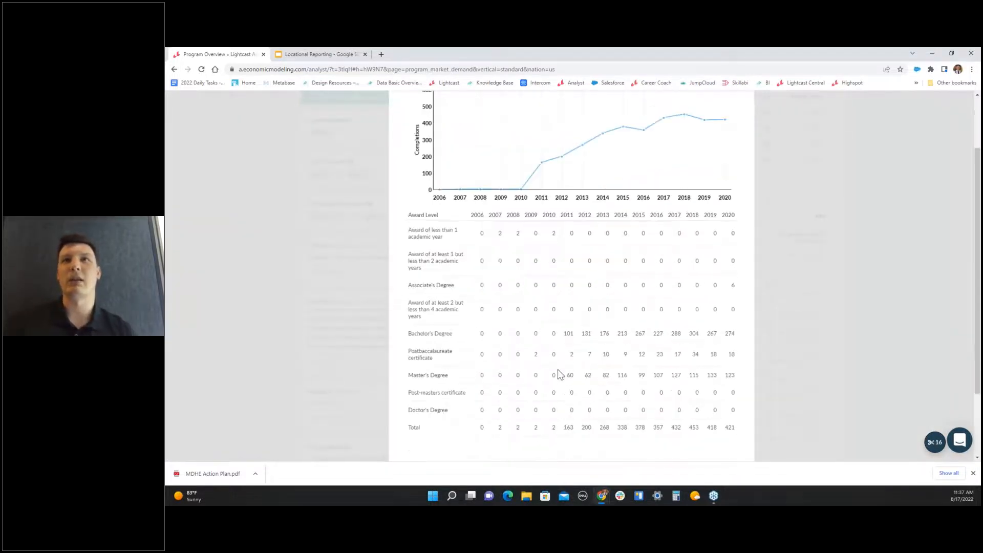